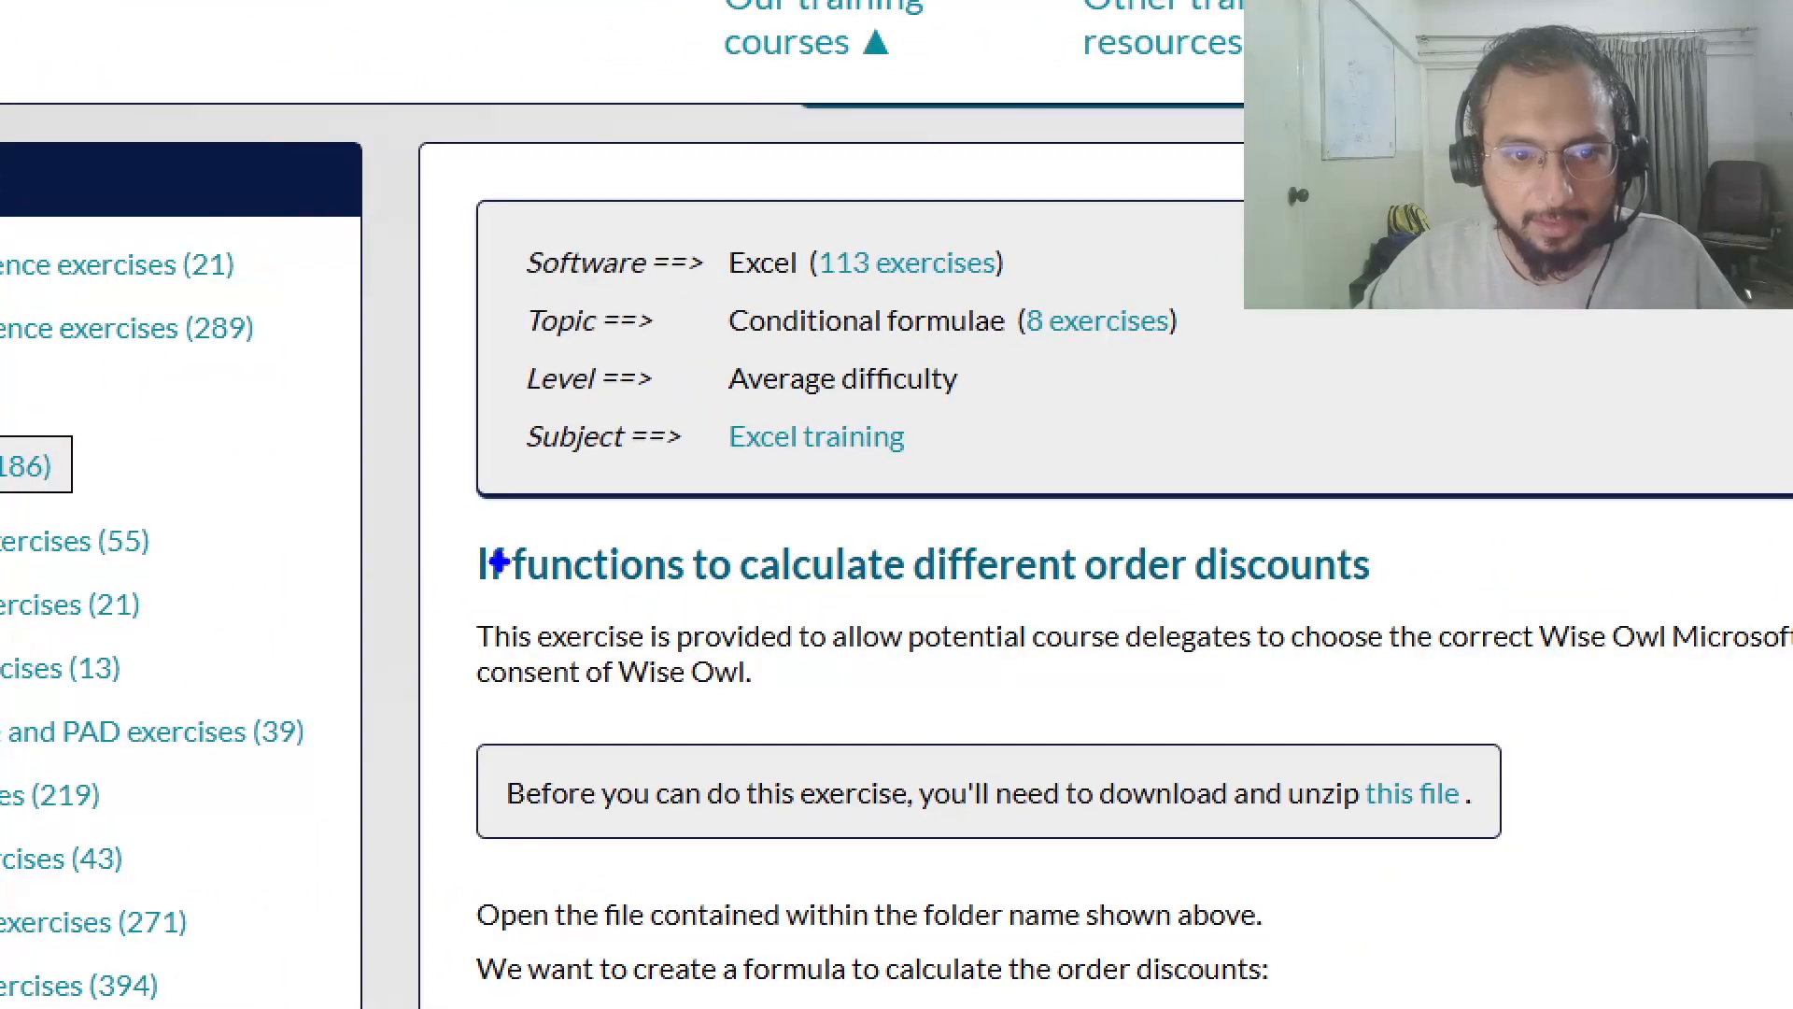
- Read the introduction and order table of the order discounts exercise, and glance at the matching Excel workbook
left_click_drag(373, 396, 521, 445)
left_click_drag(716, 596, 1616, 614)
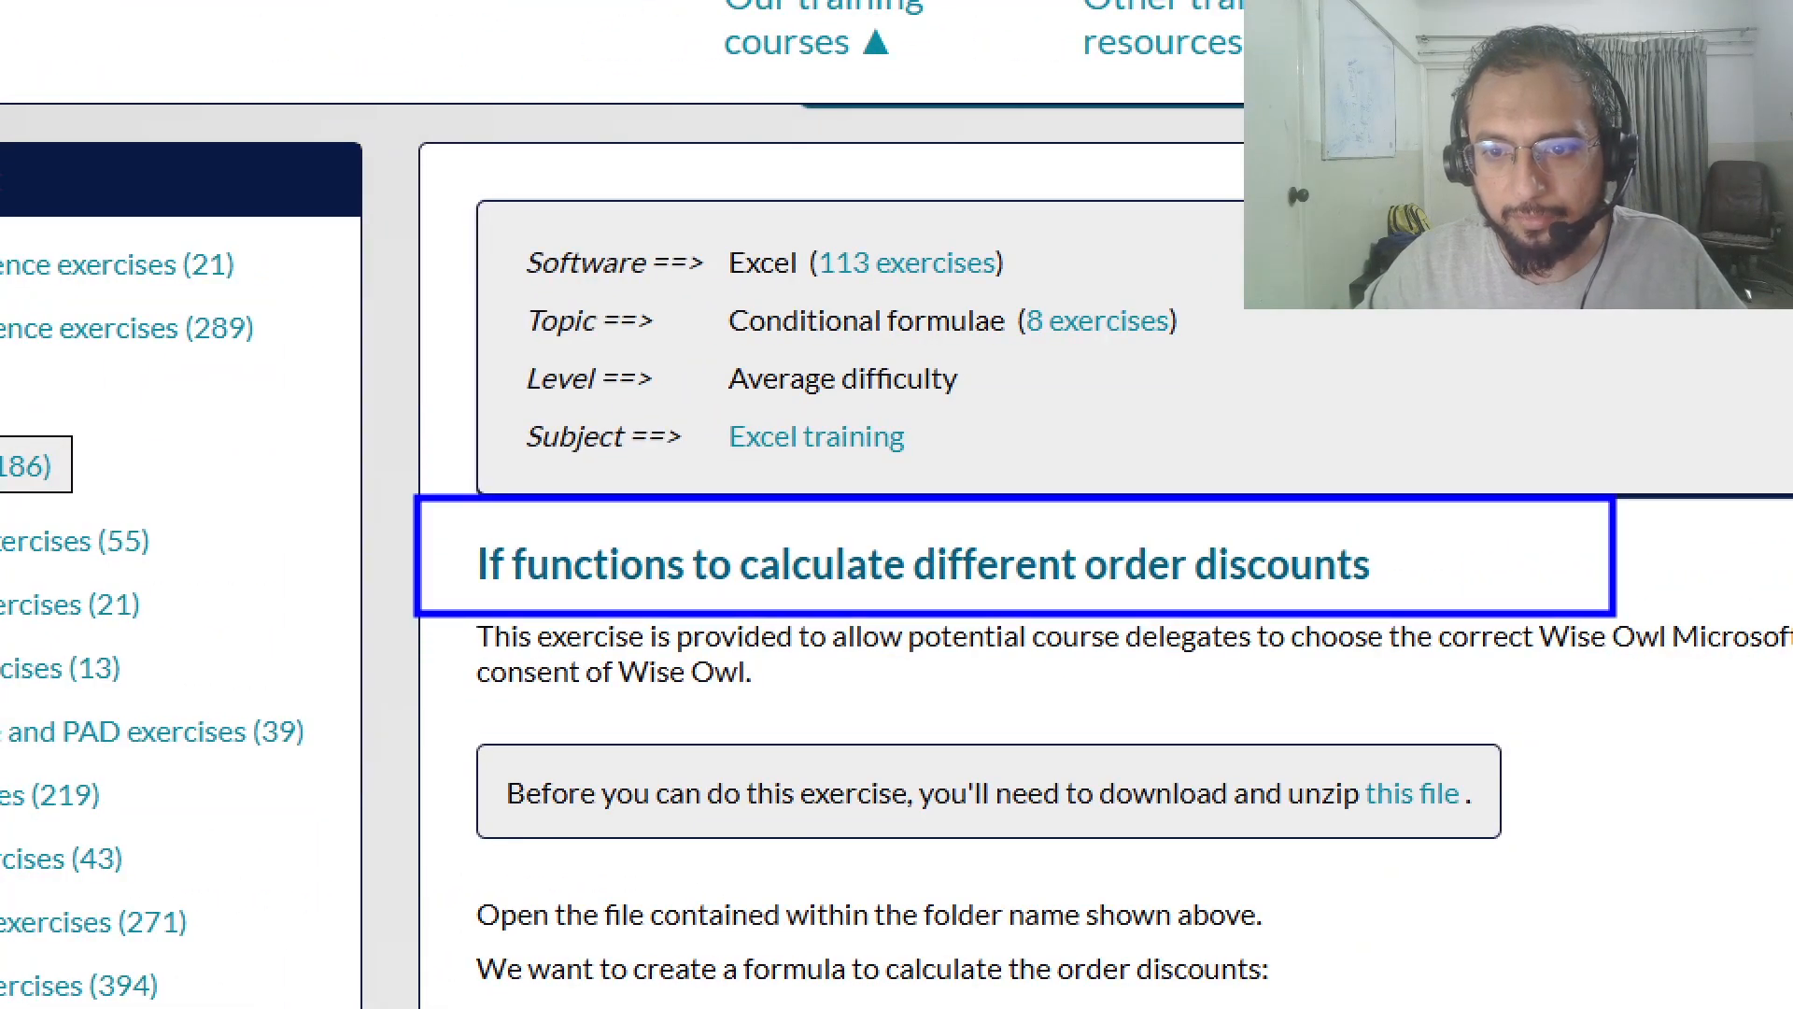
scroll(728, 489, "down", 1)
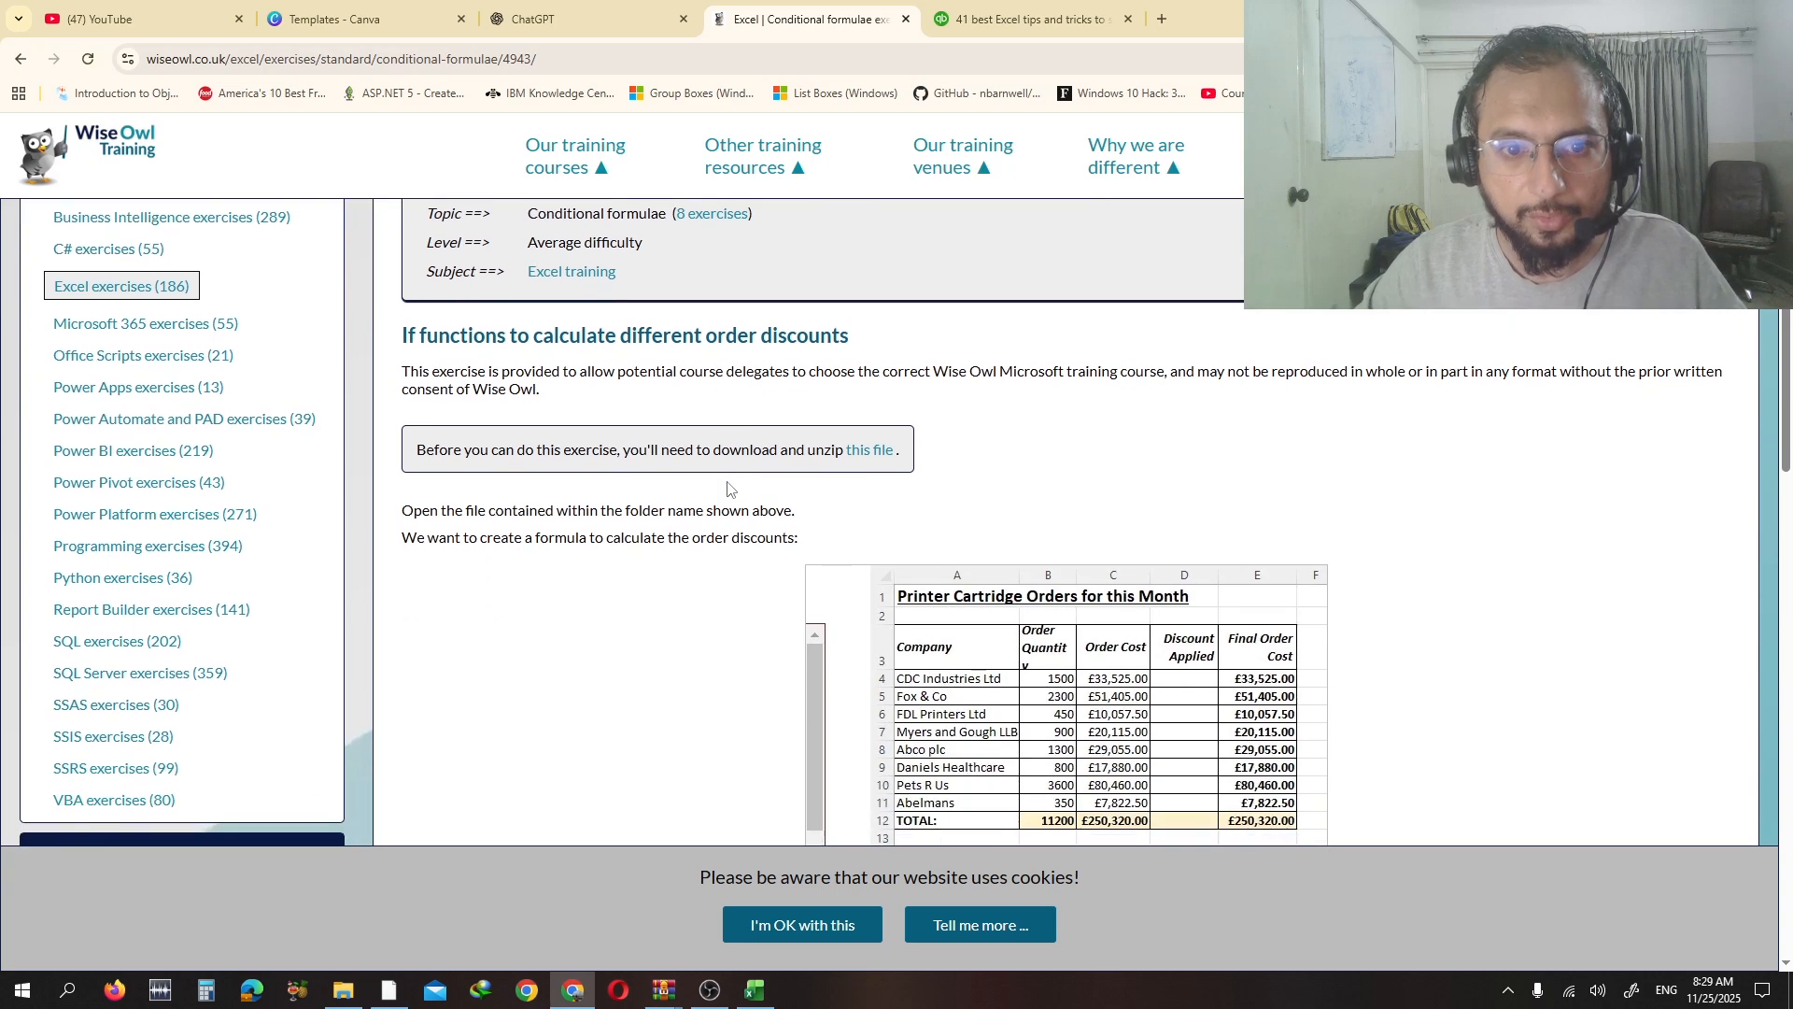
scroll(728, 488, "down", 1)
scroll(731, 488, "down", 1)
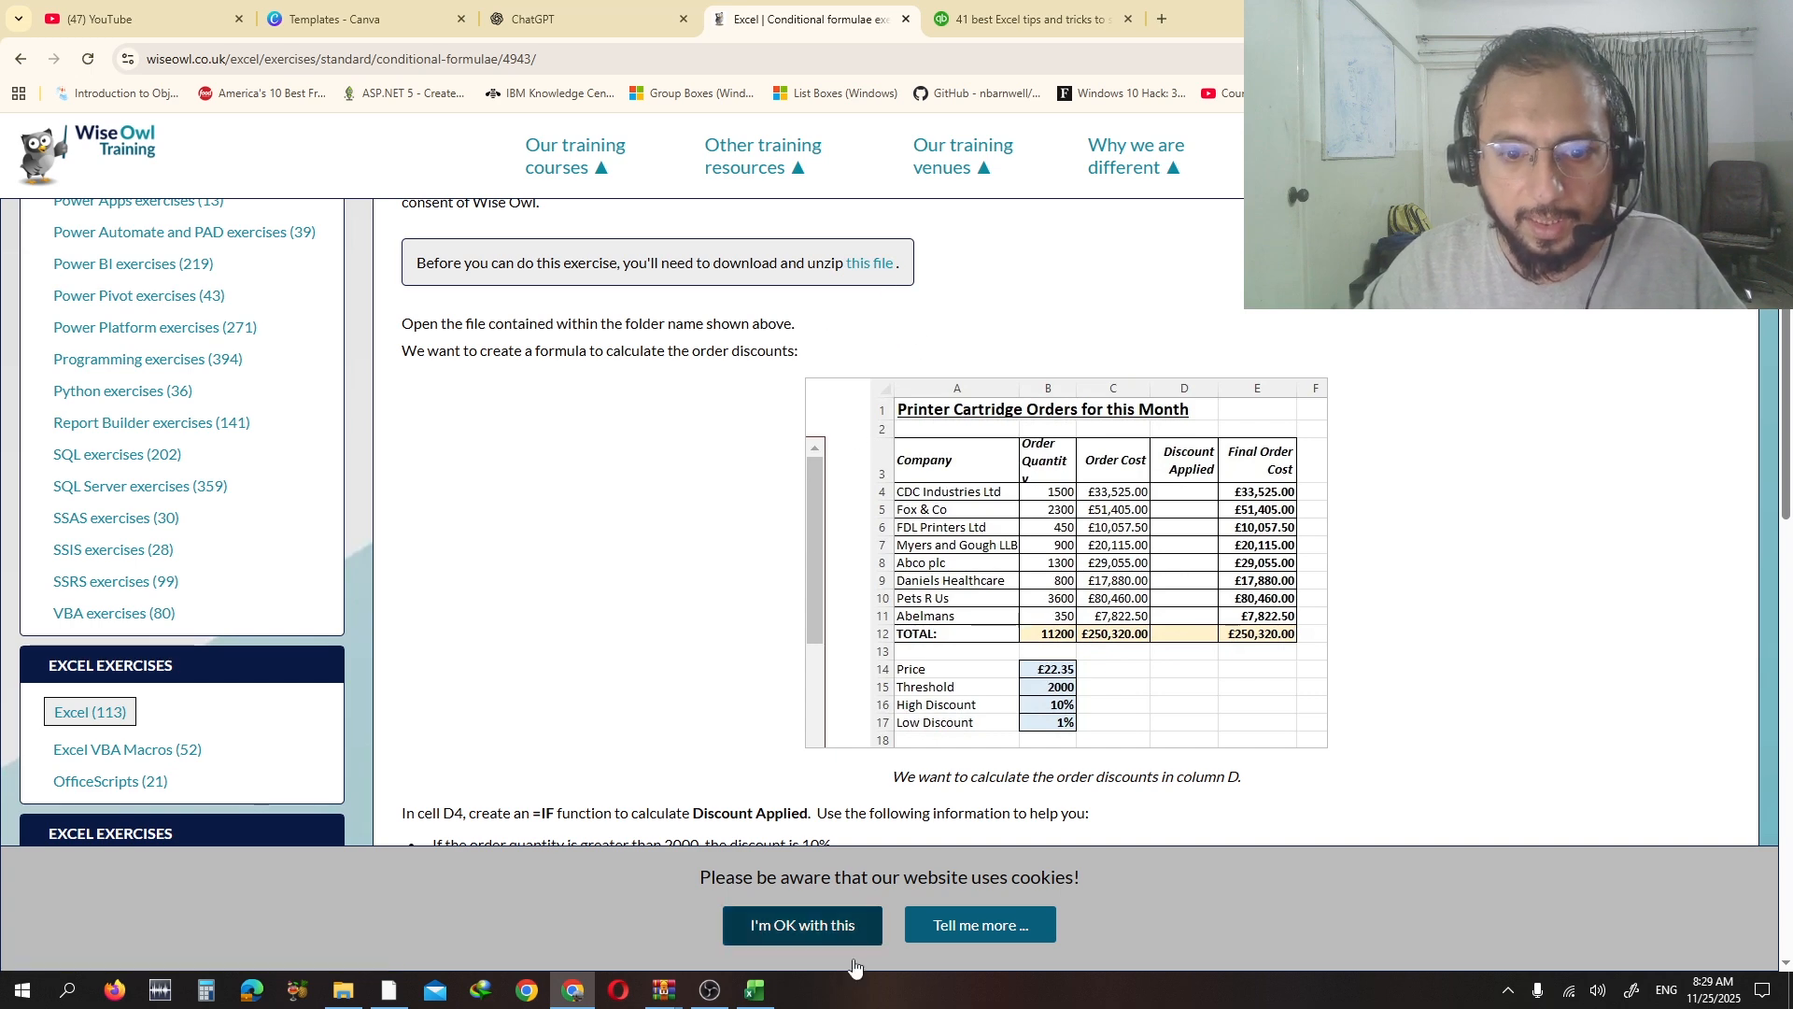
left_click(747, 988)
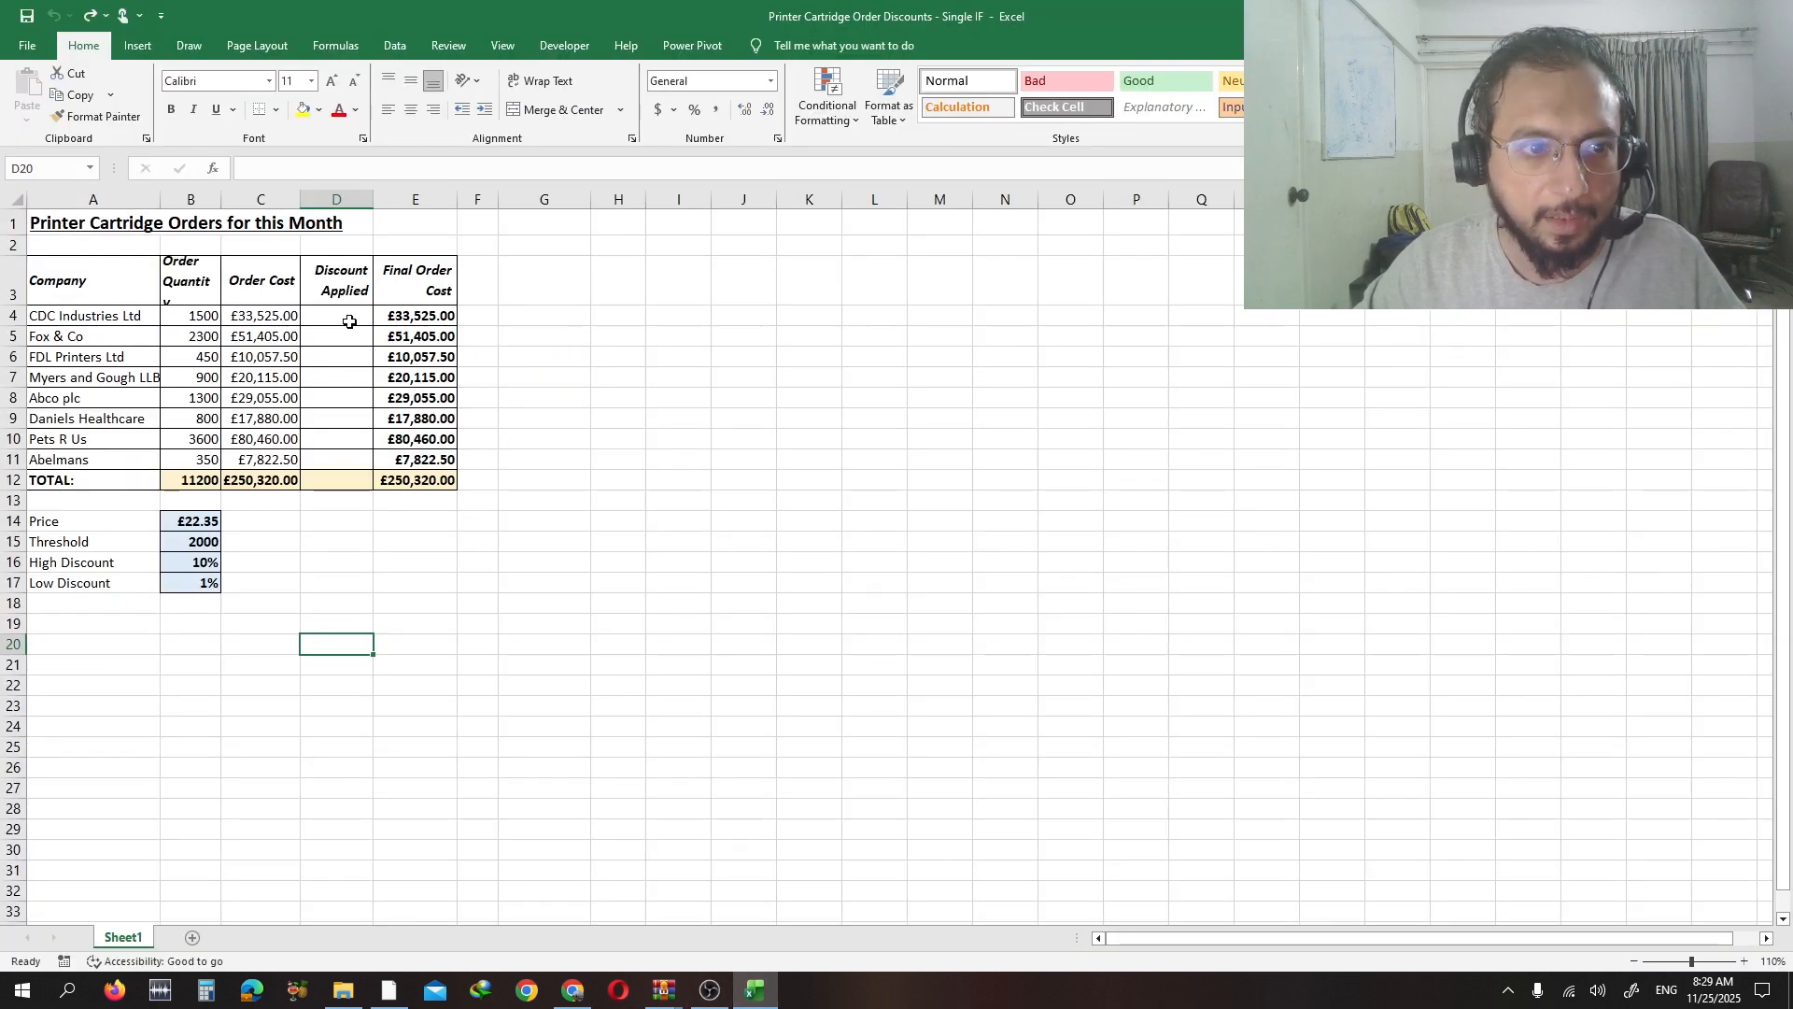
key("alt+Tab")
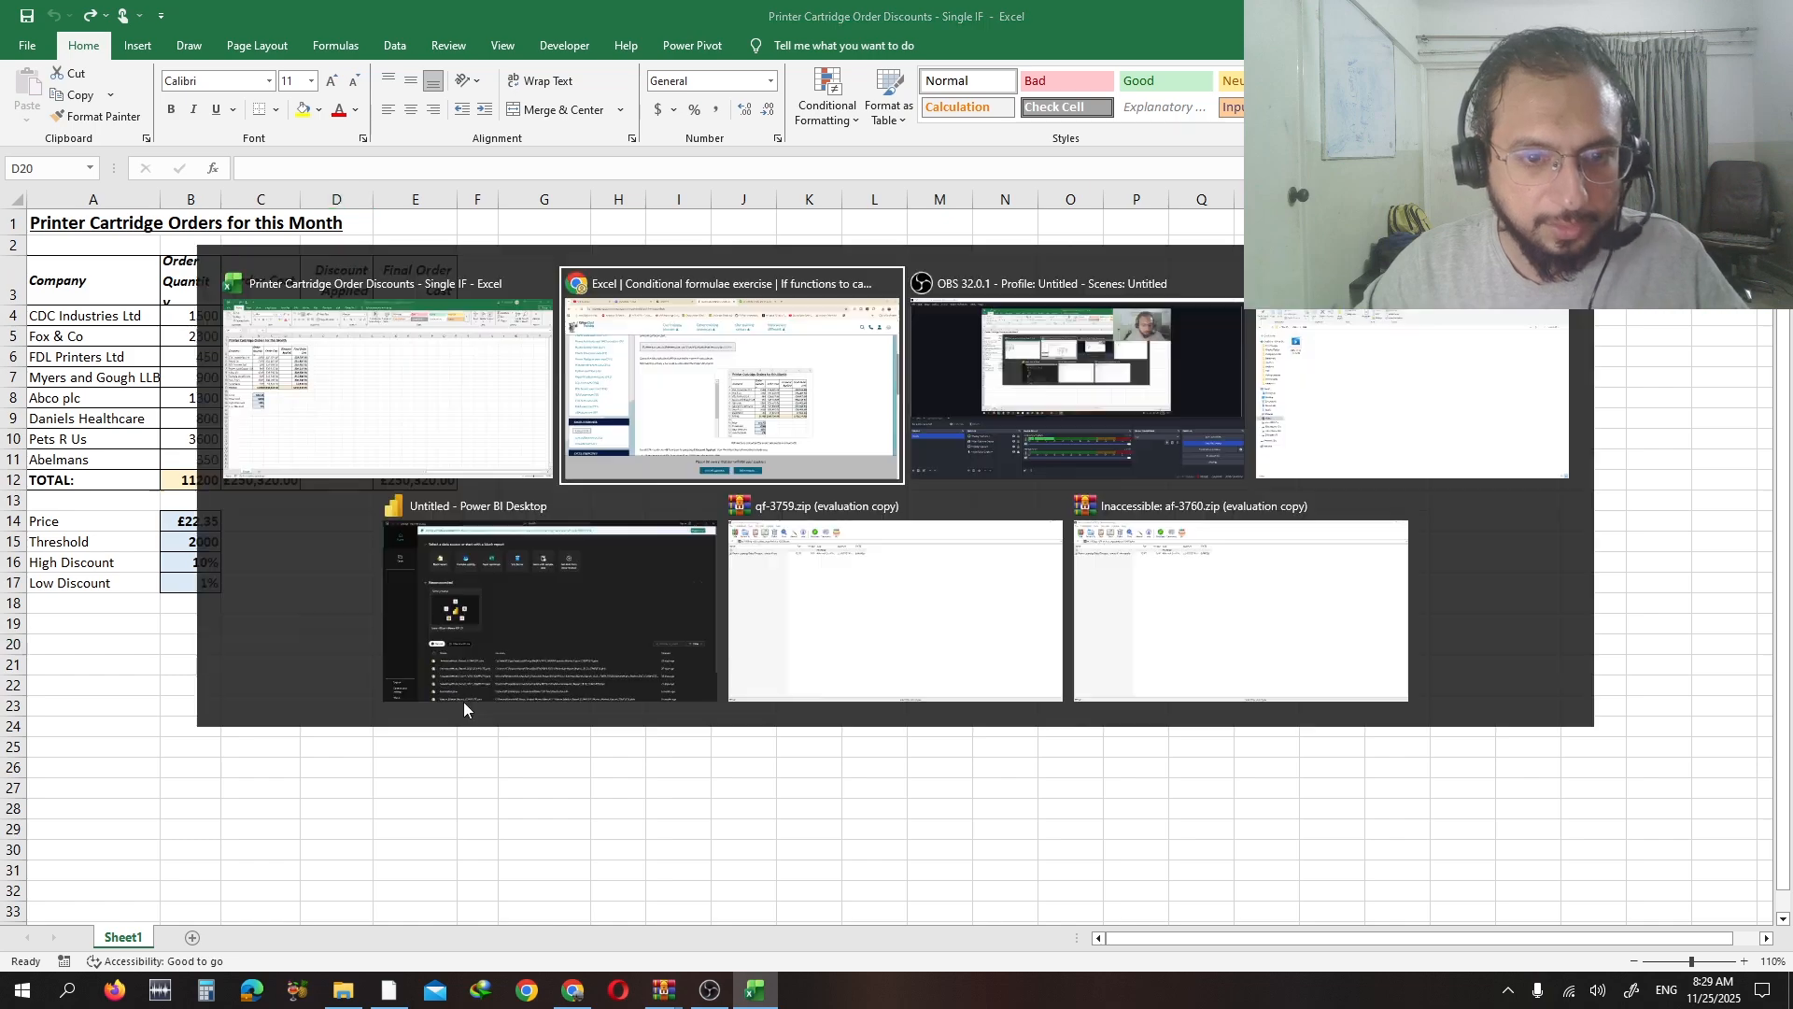
- Read the exercise instructions for the =IF function in cell D4 and its two discount rules on the web page
scroll(1144, 591, "down", 4)
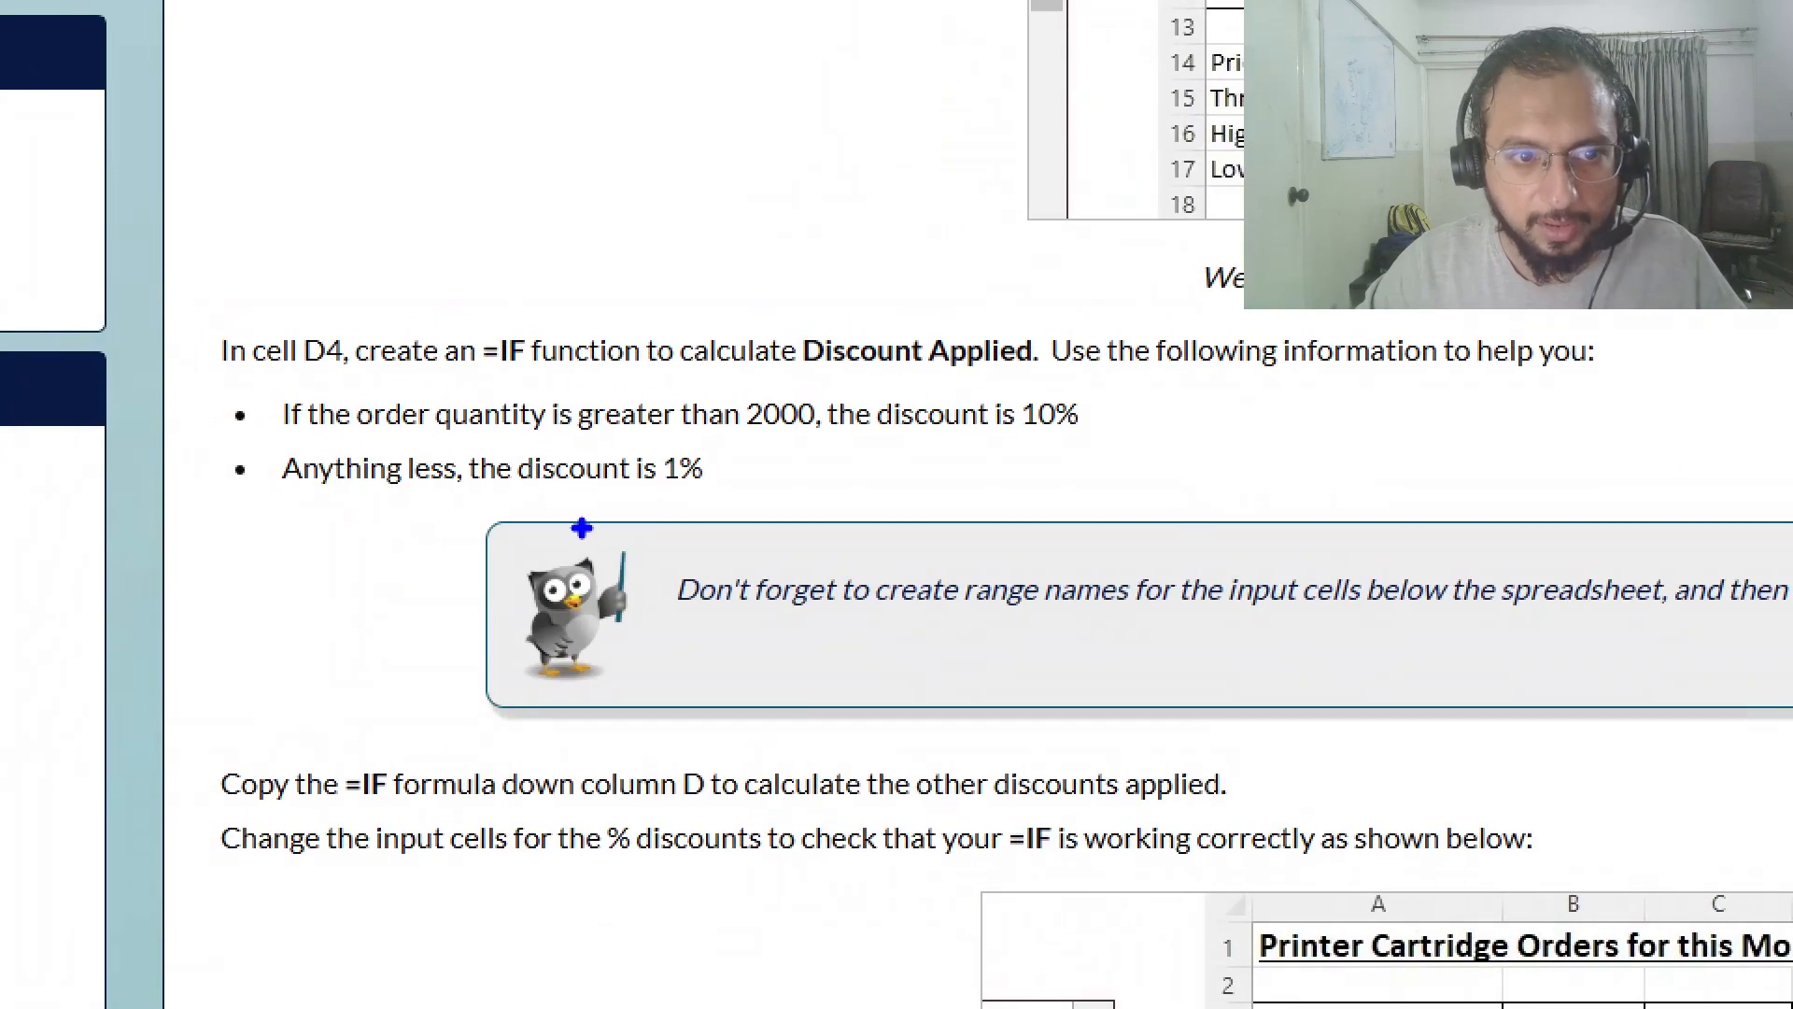
mouse_move(380, 413)
left_mouse_down()
mouse_move(654, 488)
mouse_move(1752, 500)
mouse_move(1769, 460)
mouse_move(1780, 508)
left_mouse_up()
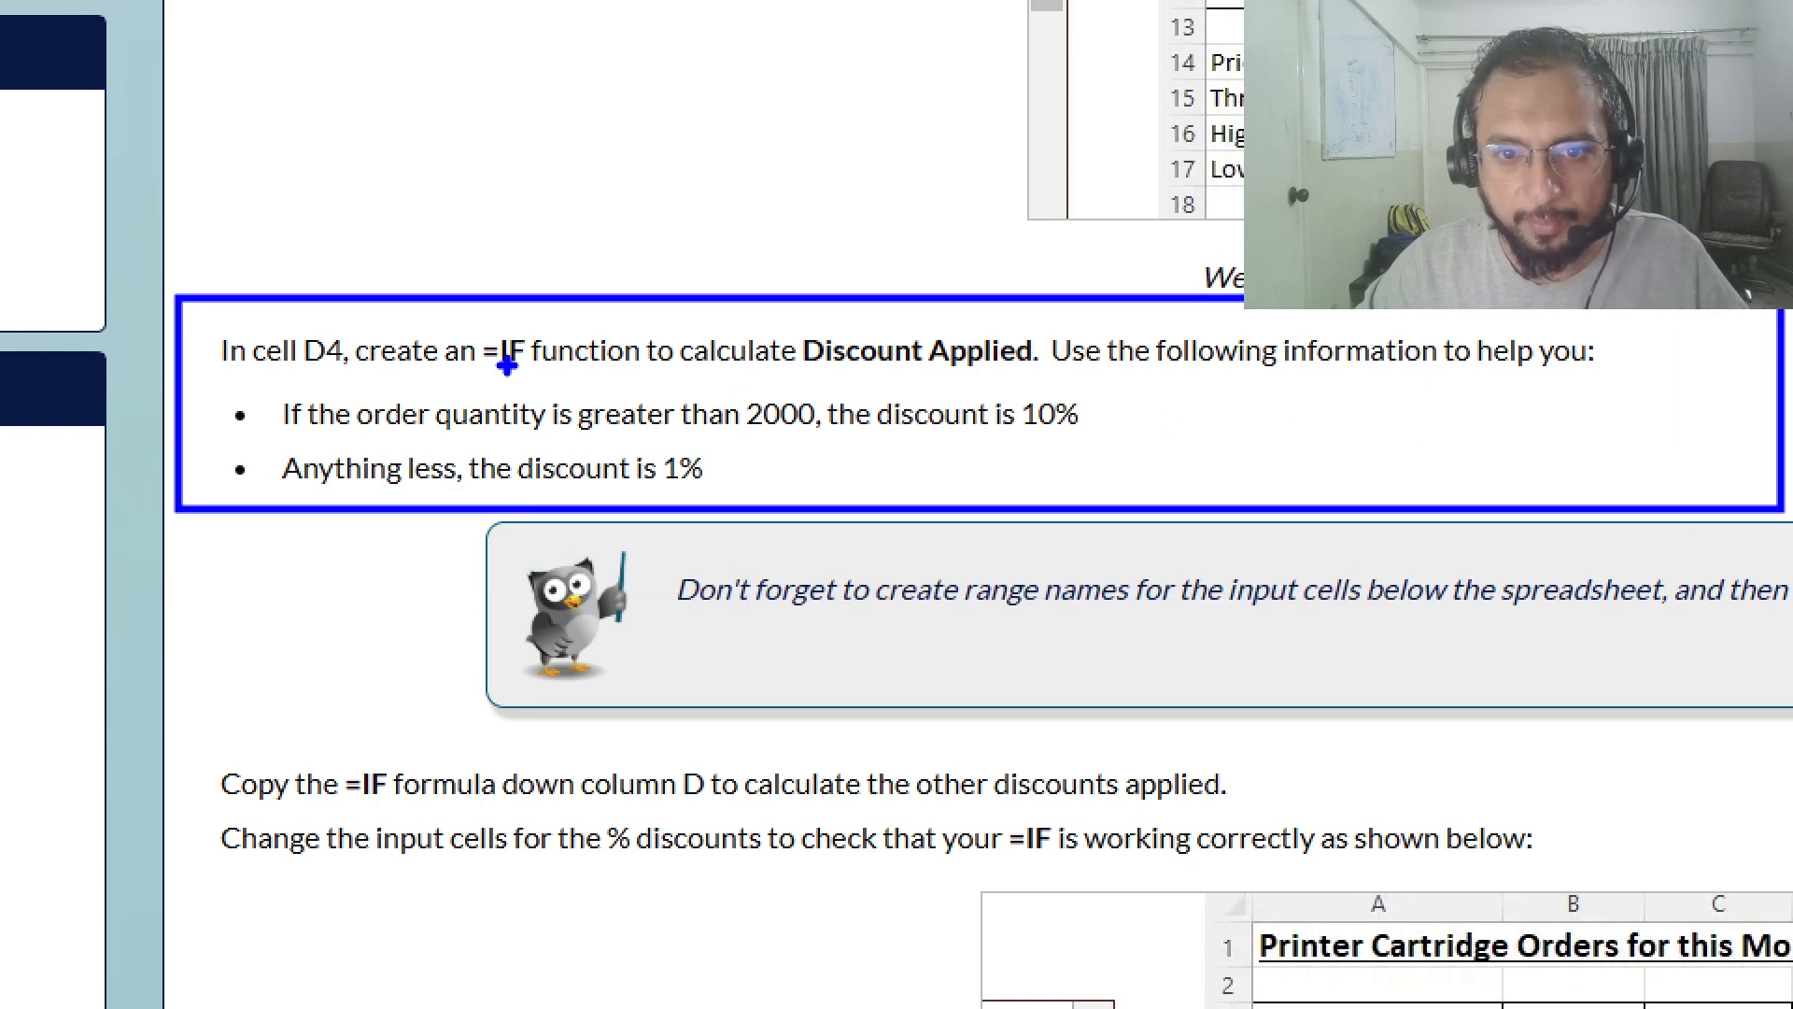
mouse_move(490, 386)
left_mouse_down()
mouse_move(1461, 413)
mouse_move(1784, 381)
left_mouse_up()
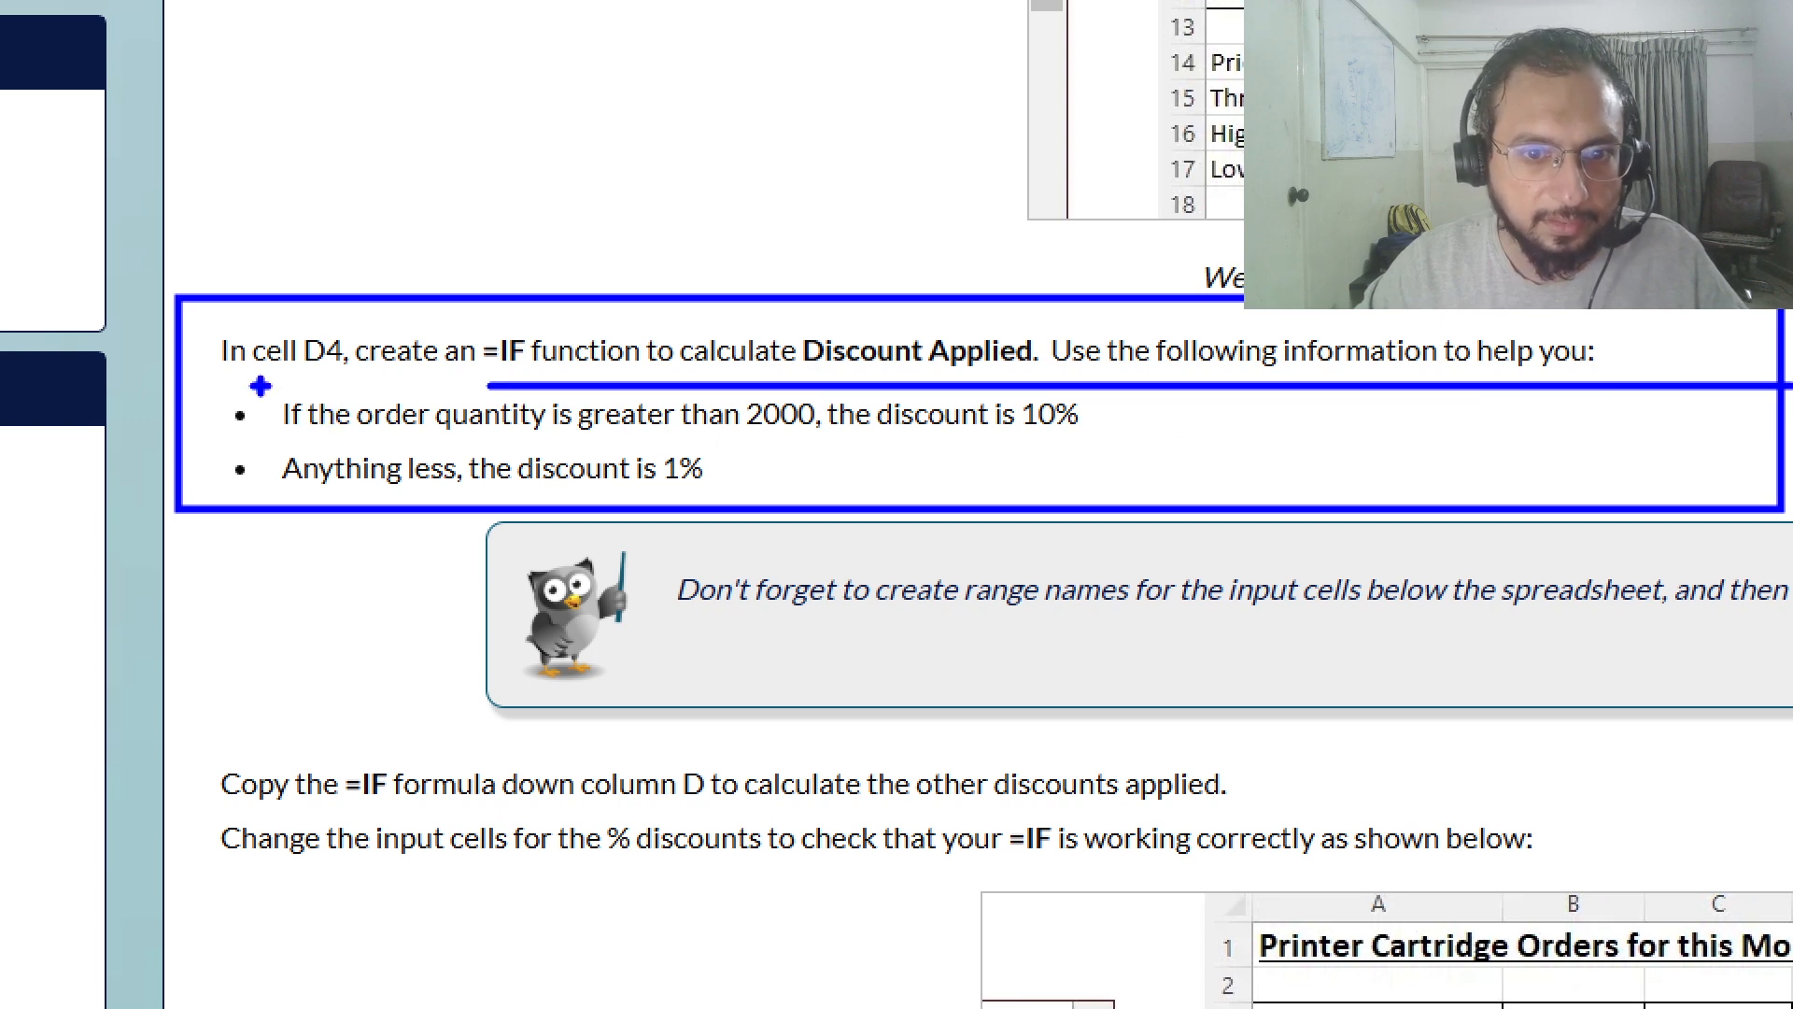
left_click_drag(260, 385, 1189, 444)
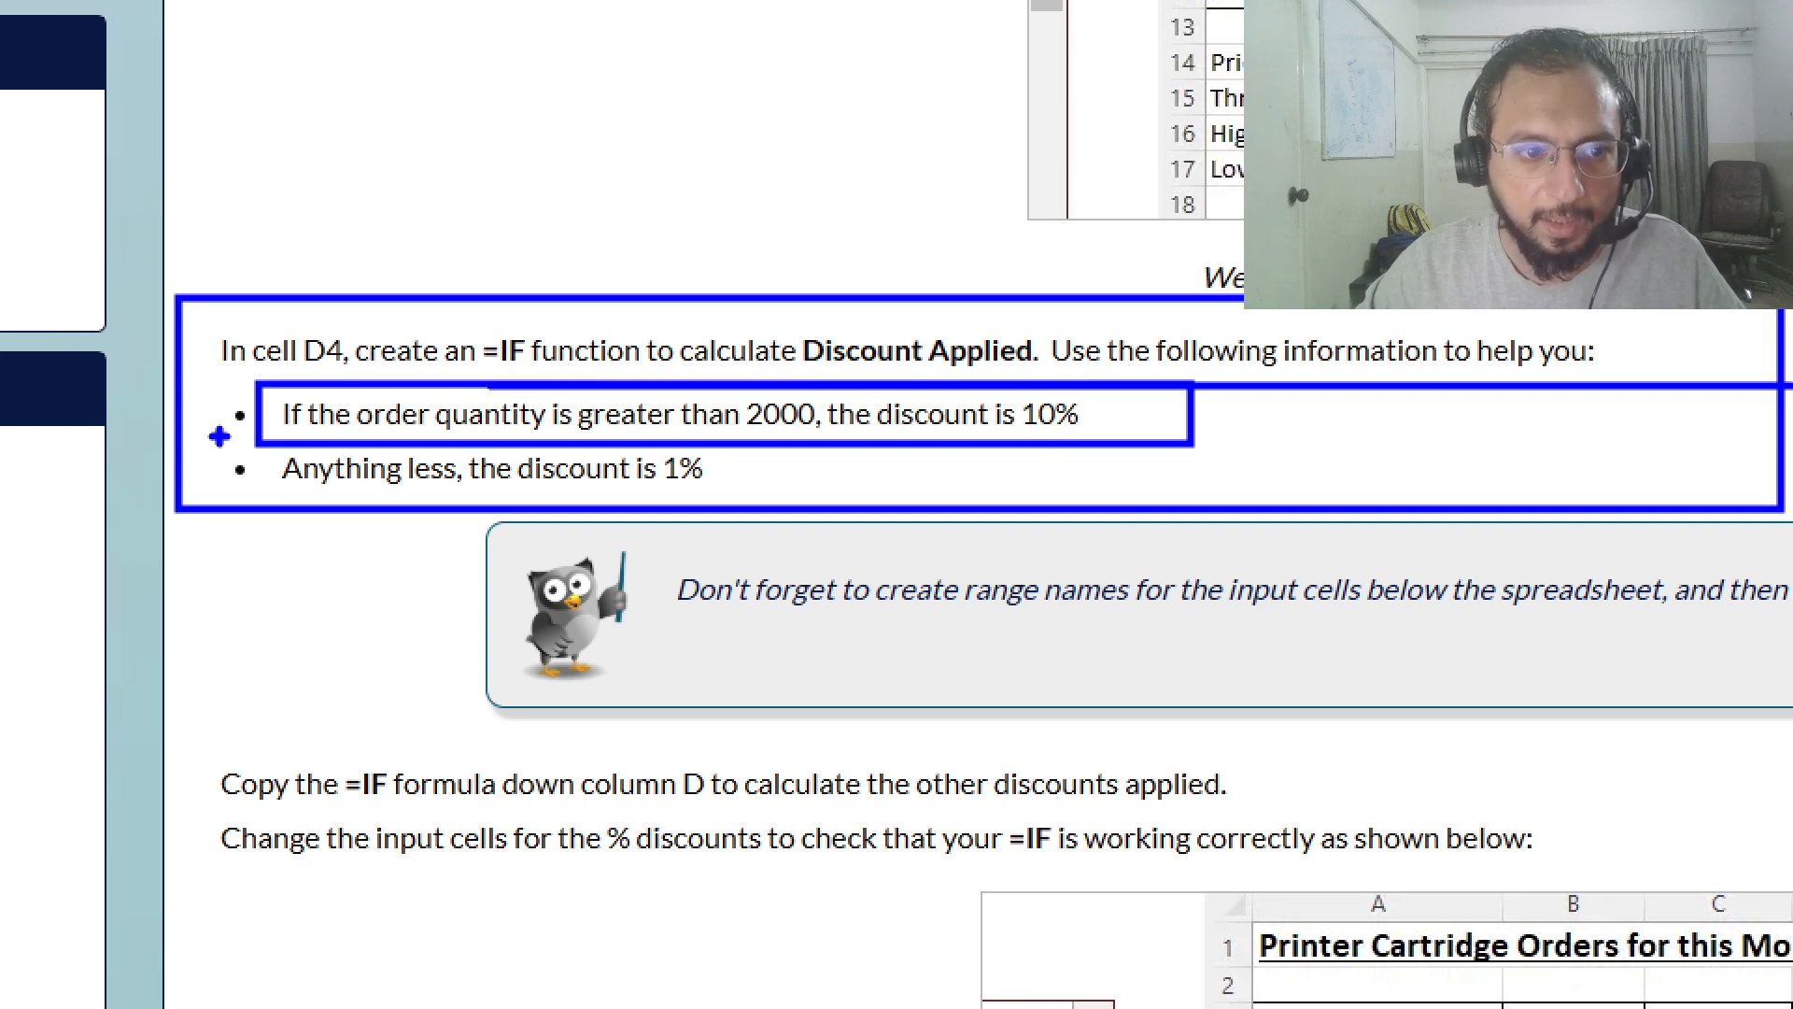
mouse_move(218, 436)
left_mouse_down()
mouse_move(467, 505)
mouse_move(801, 507)
left_mouse_up()
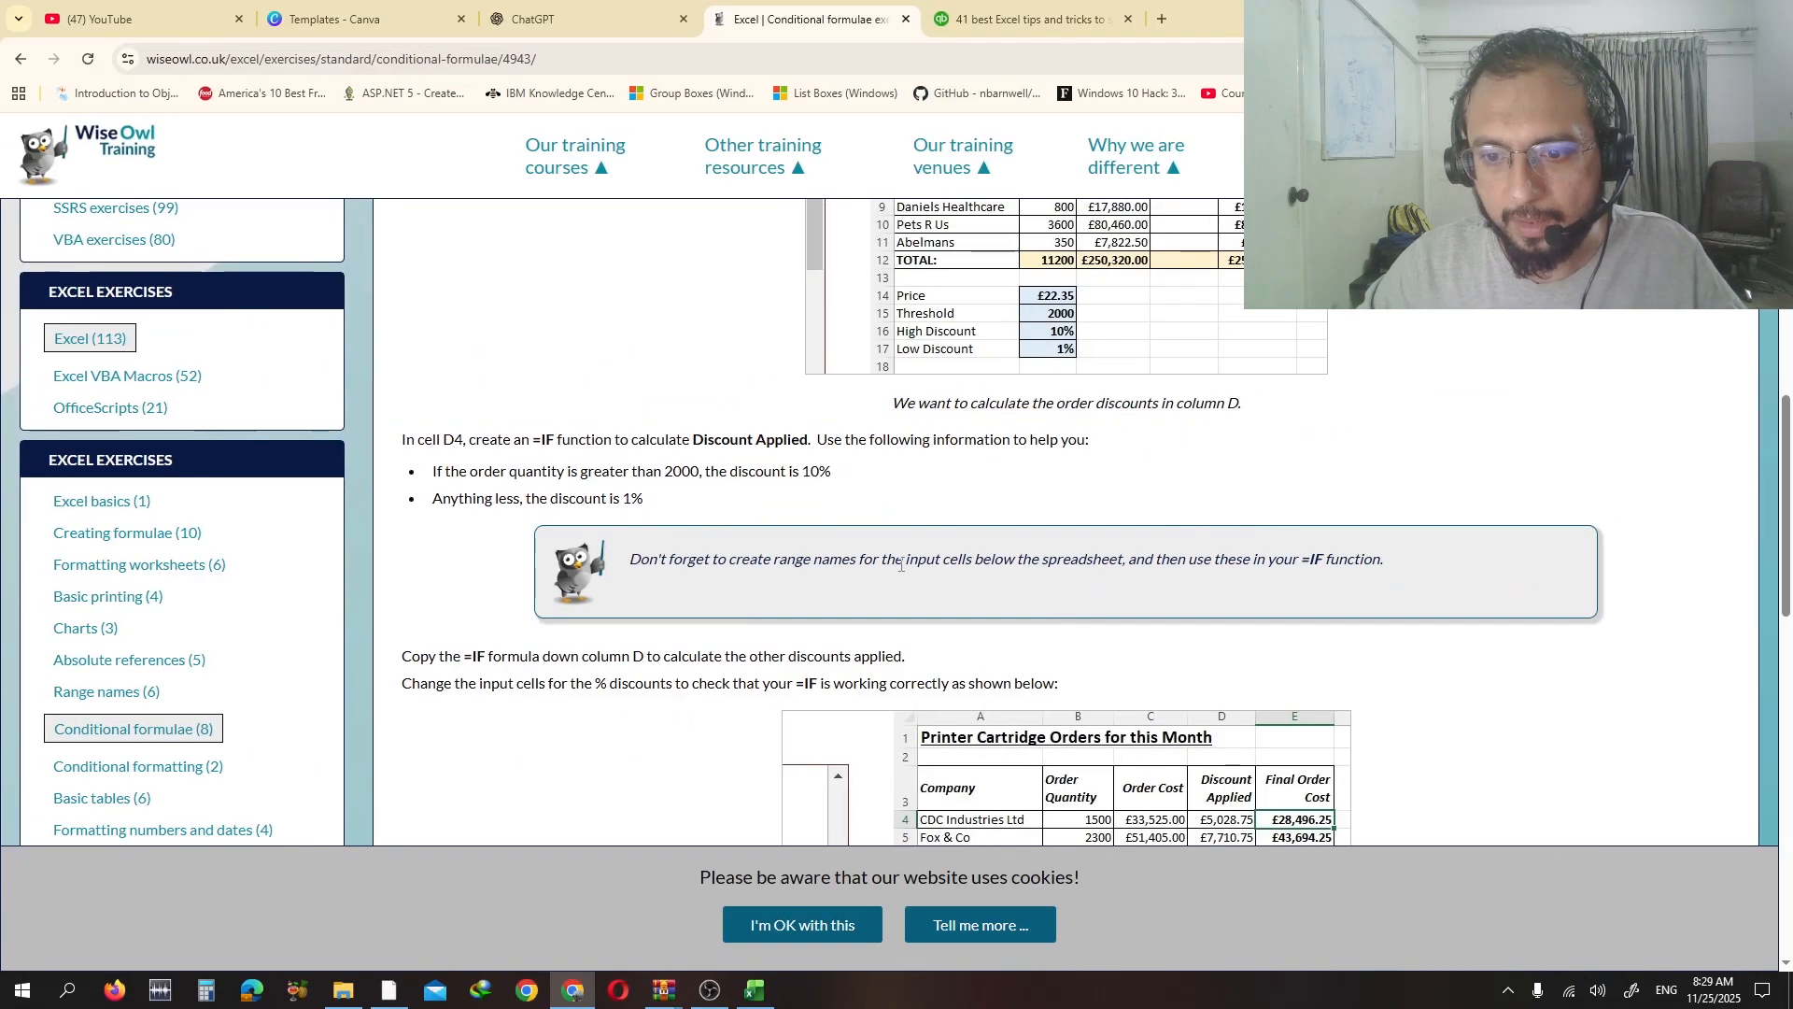
- Examine the exercise's sample result table and its changed price, threshold and discount input cells
scroll(902, 564, "down", 3)
scroll(902, 564, "down", 2)
scroll(1043, 503, "down", 2)
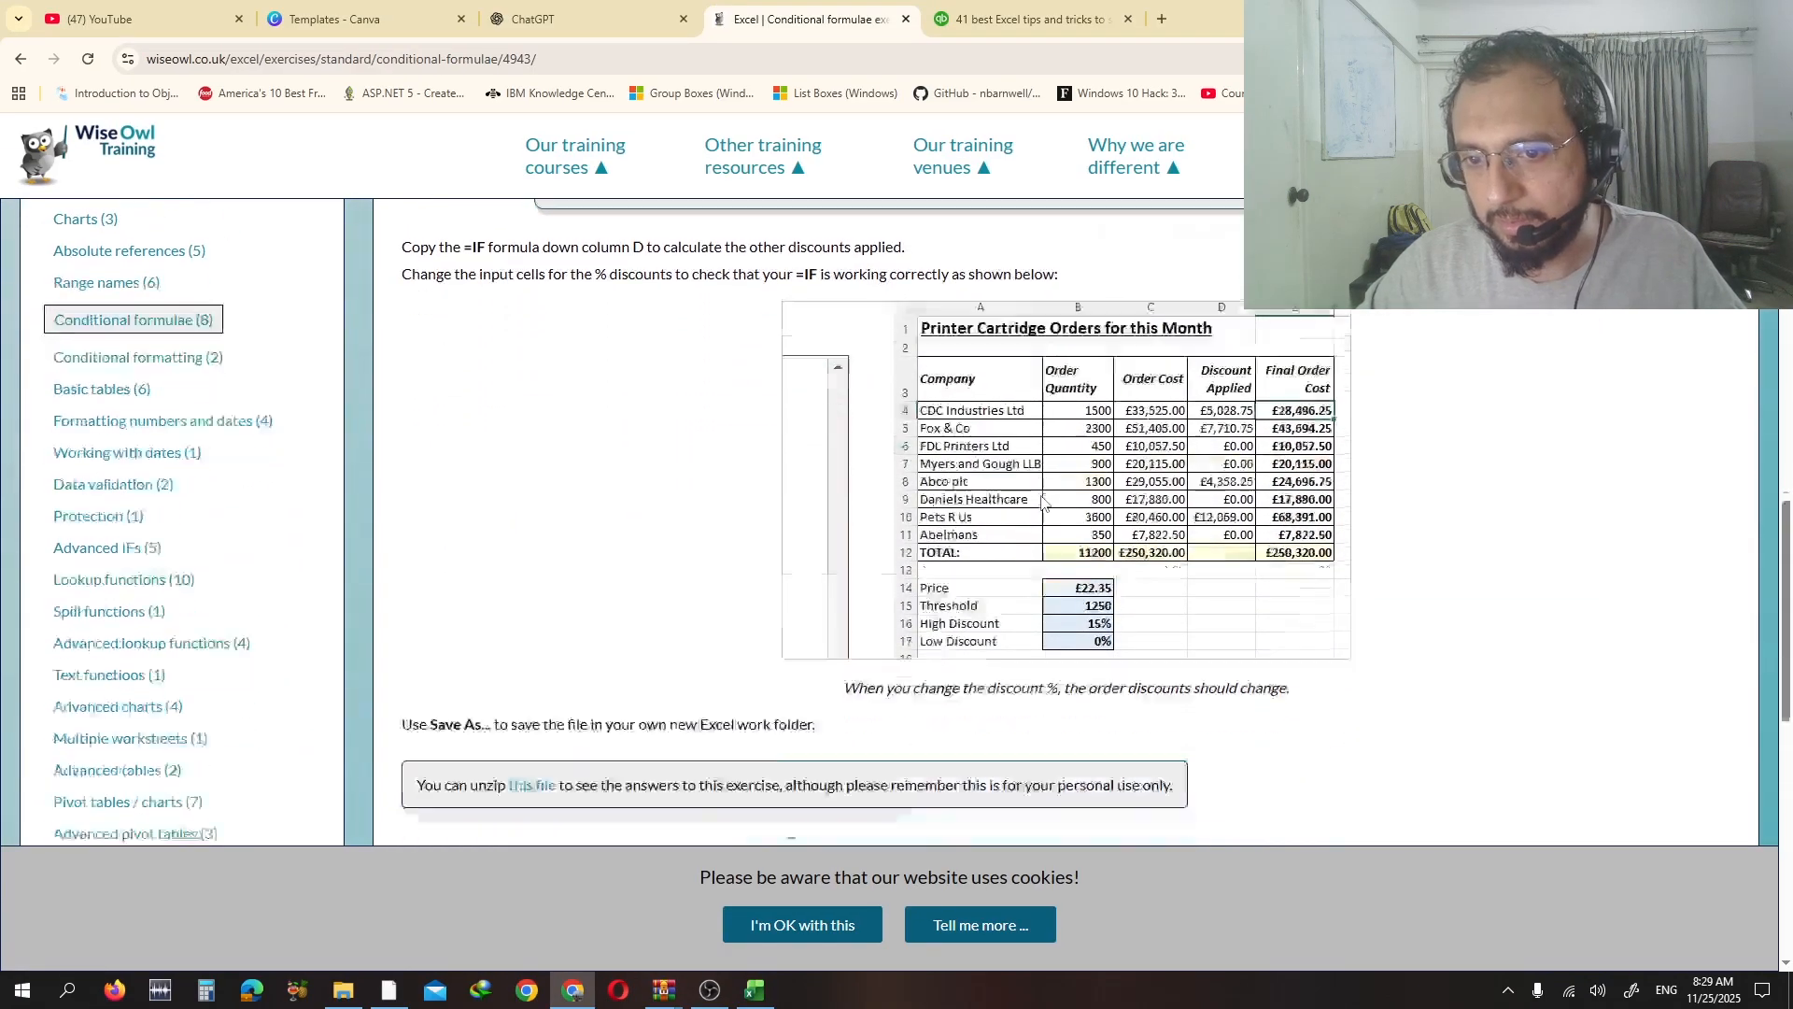
scroll(1043, 503, "up", 1)
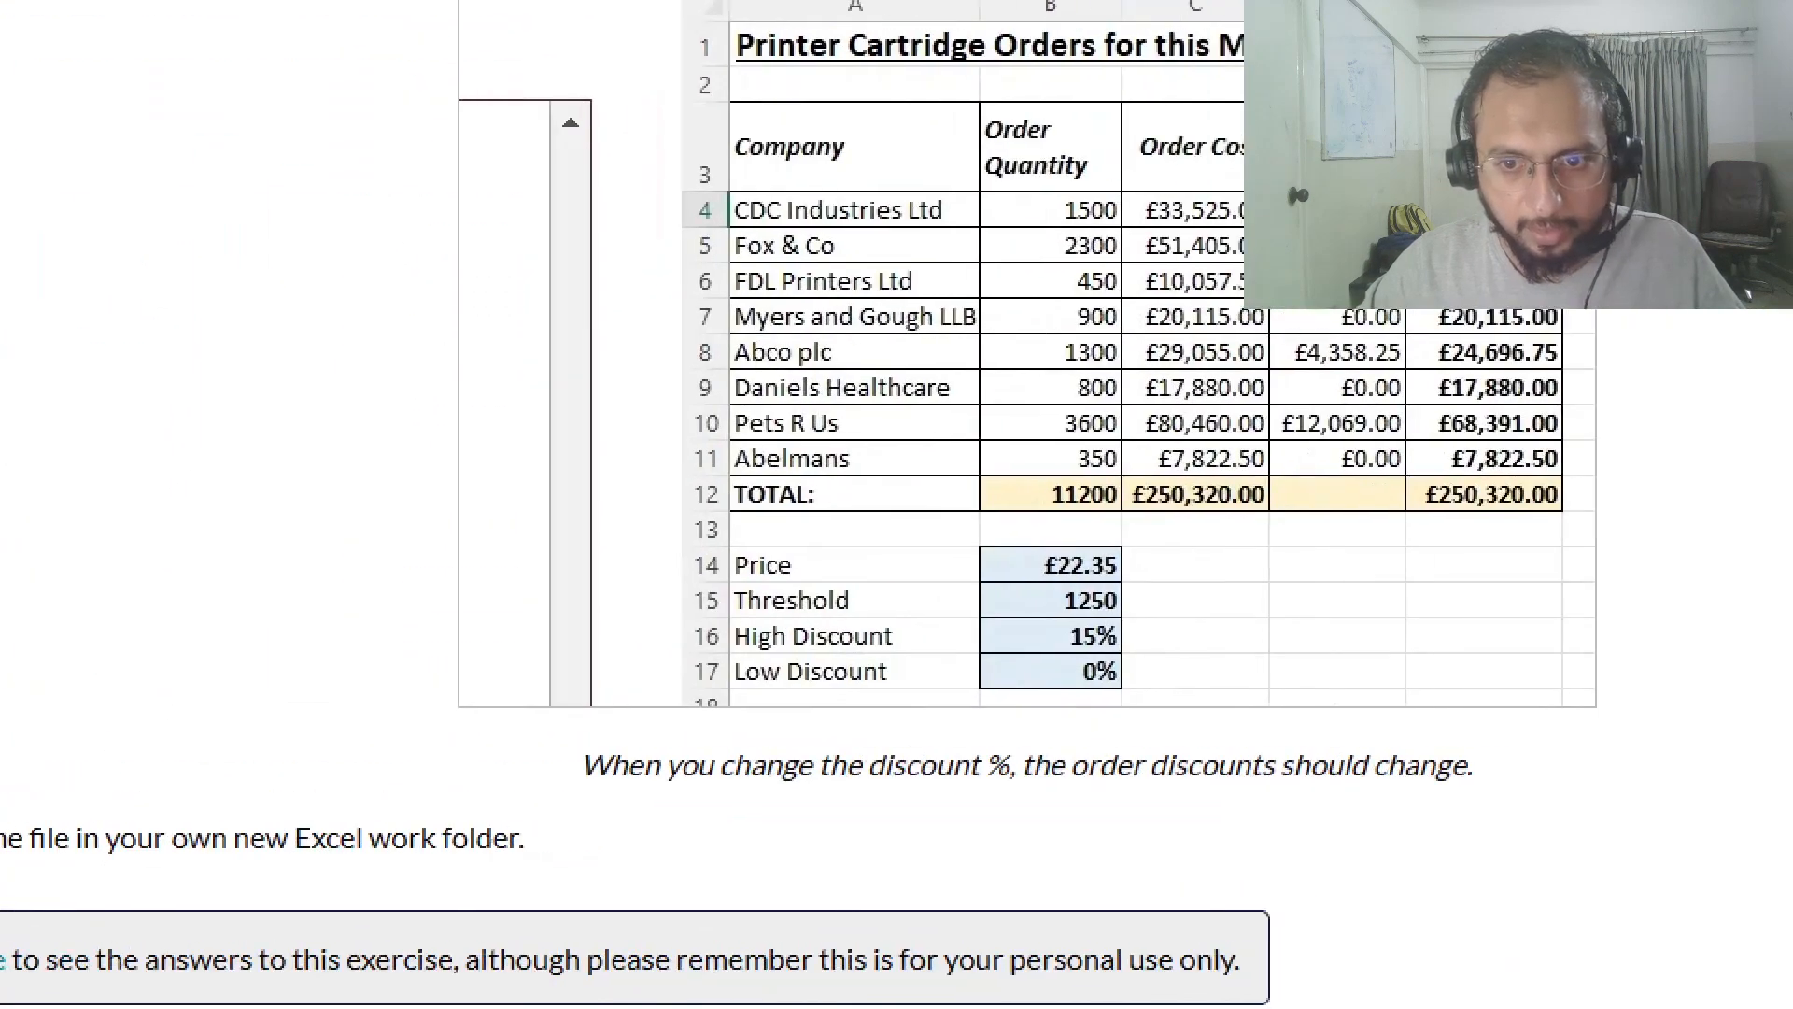
left_click_drag(702, 573, 1085, 777)
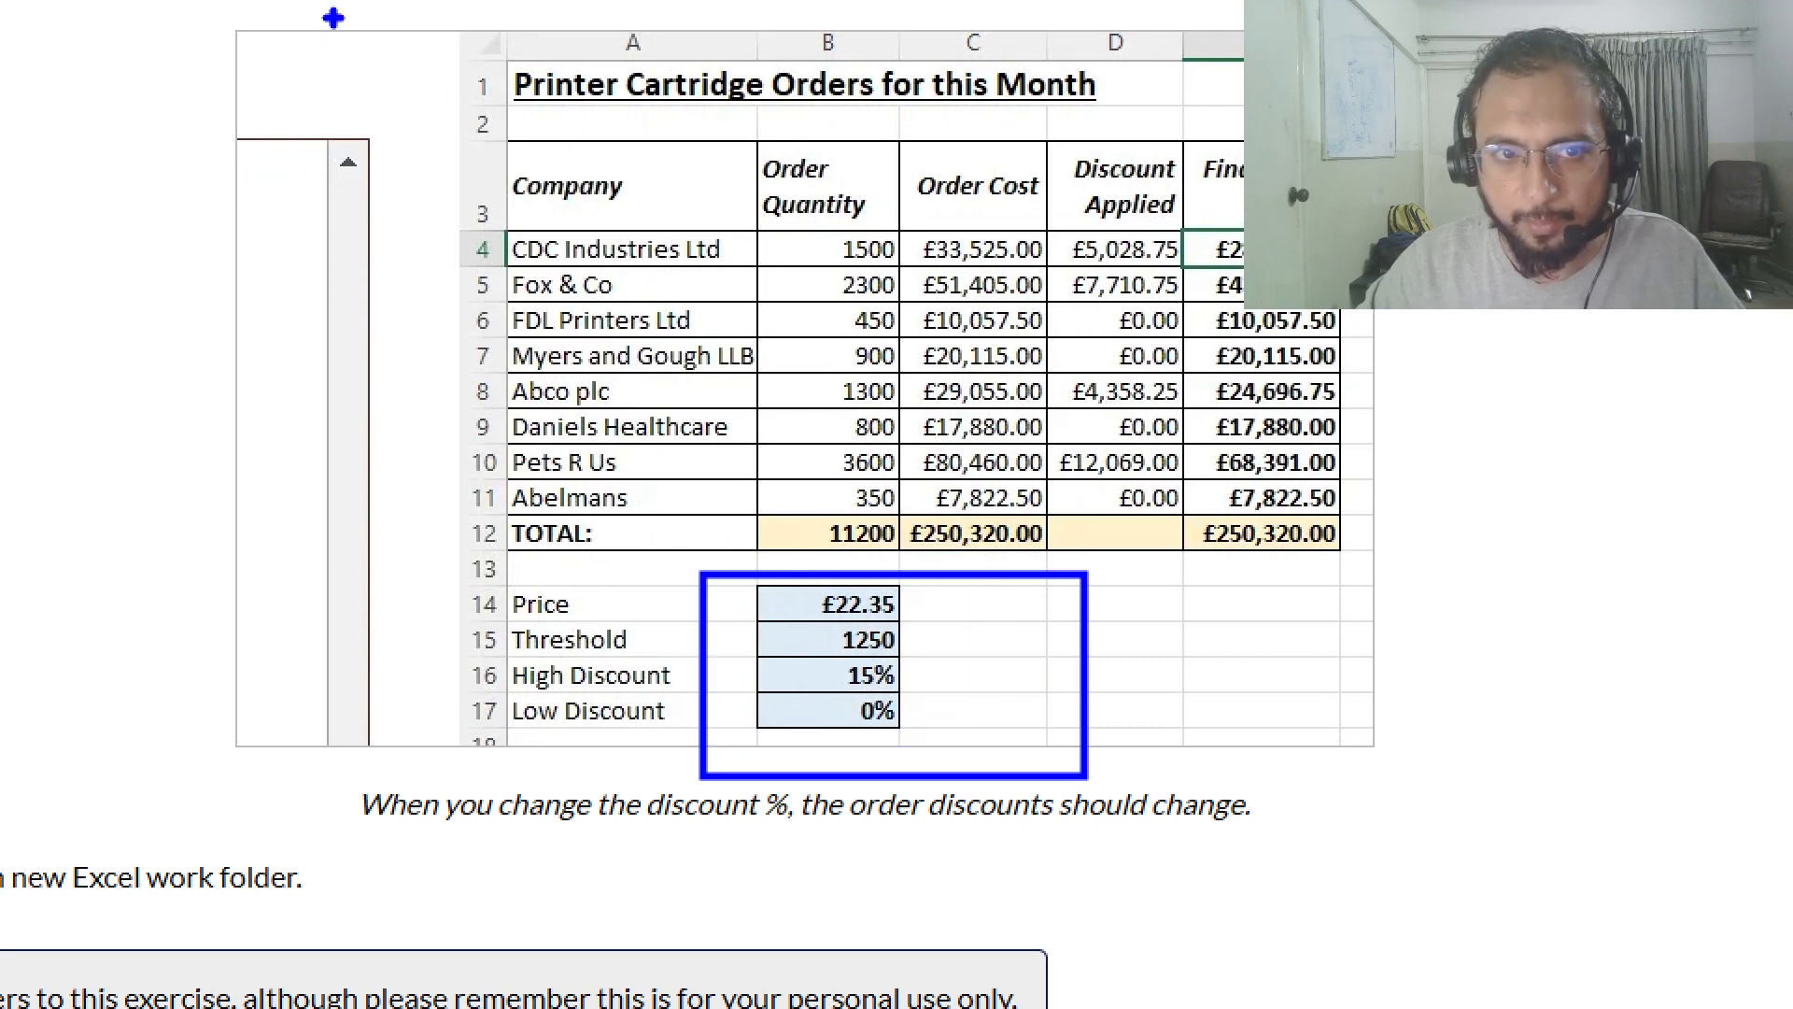
mouse_move(354, 9)
left_mouse_down()
mouse_move(1192, 467)
mouse_move(1485, 572)
left_mouse_up()
key("Escape")
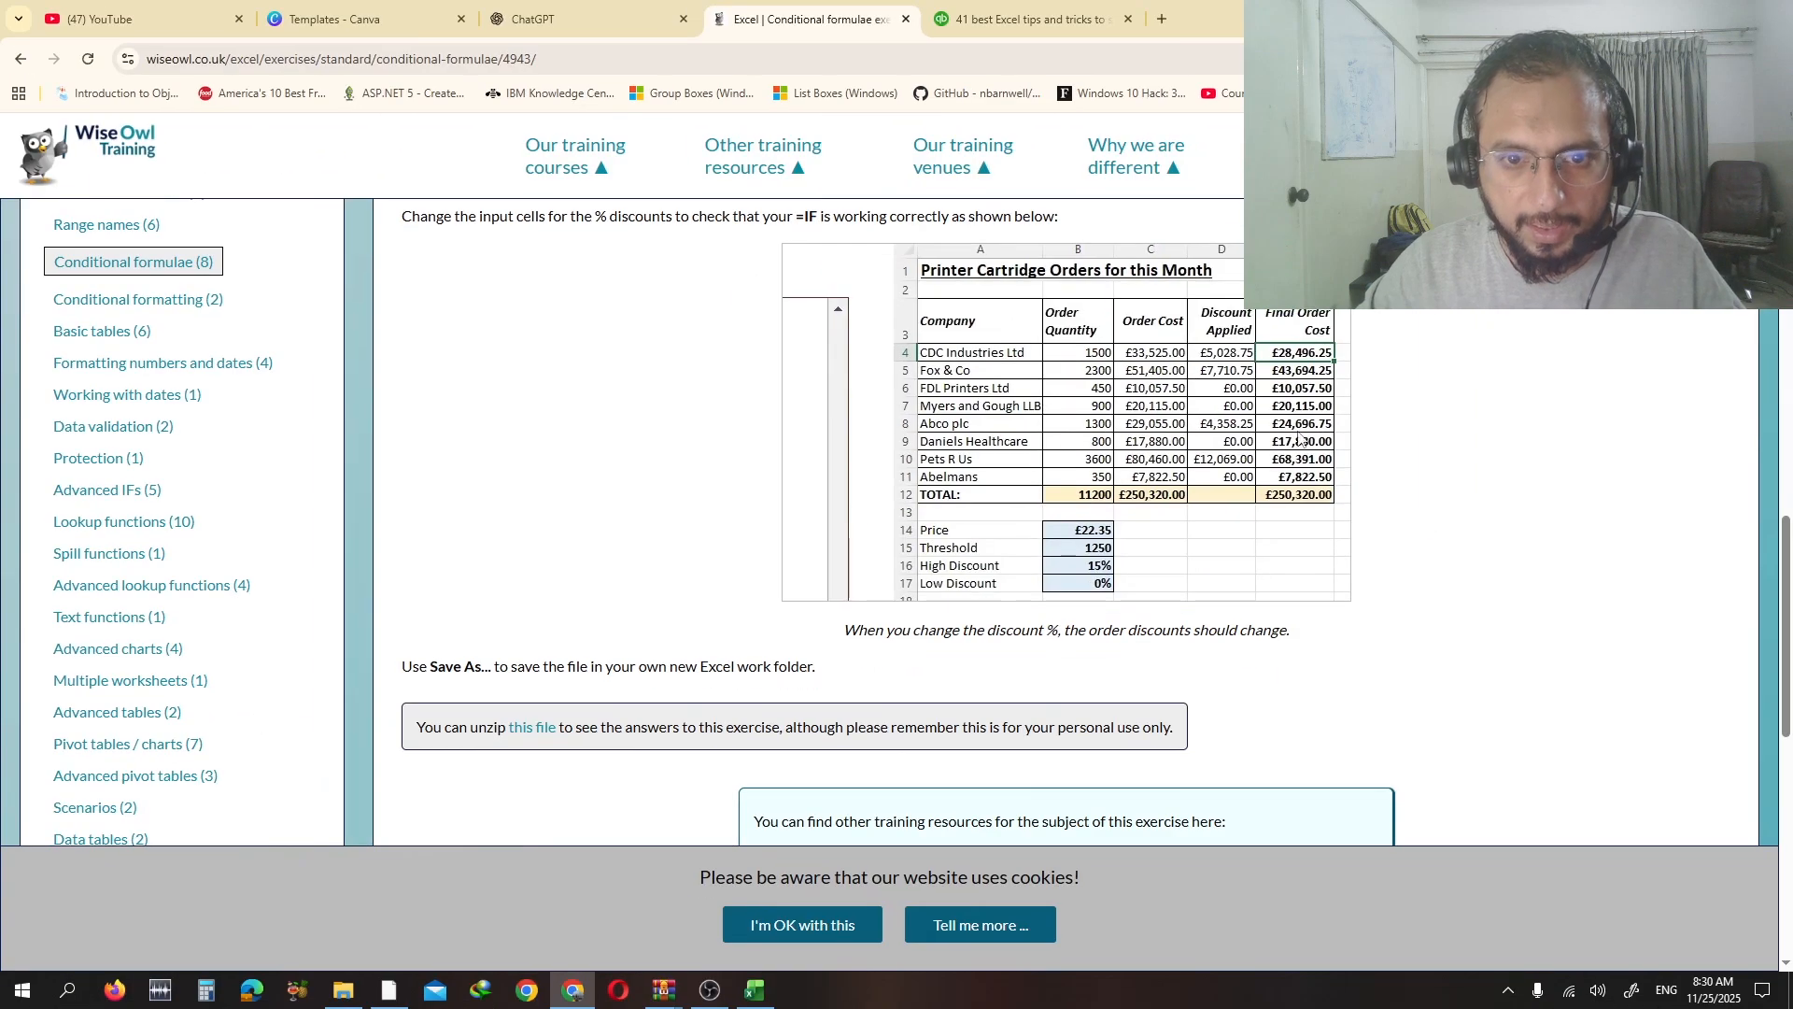
- Review the Discount Applied rules again, covering order quantities greater than 2000 and anything less
scroll(1042, 474, "up", 5)
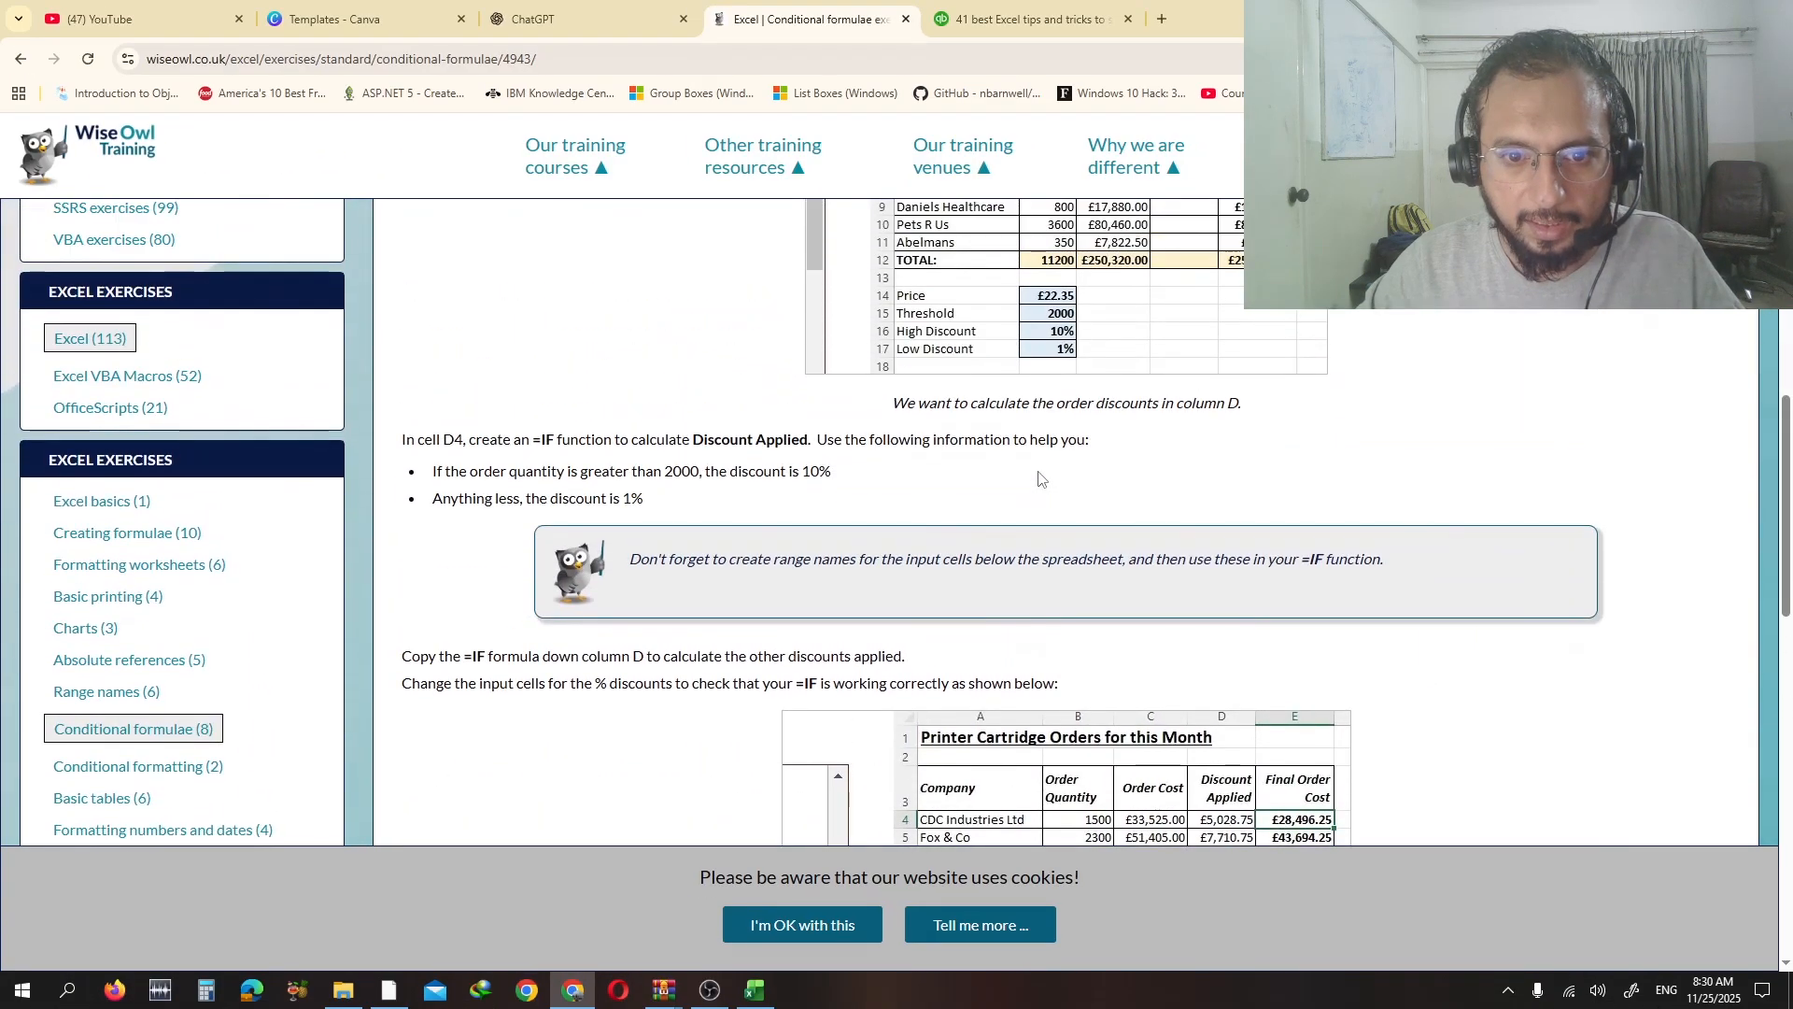
key("ctrl+1")
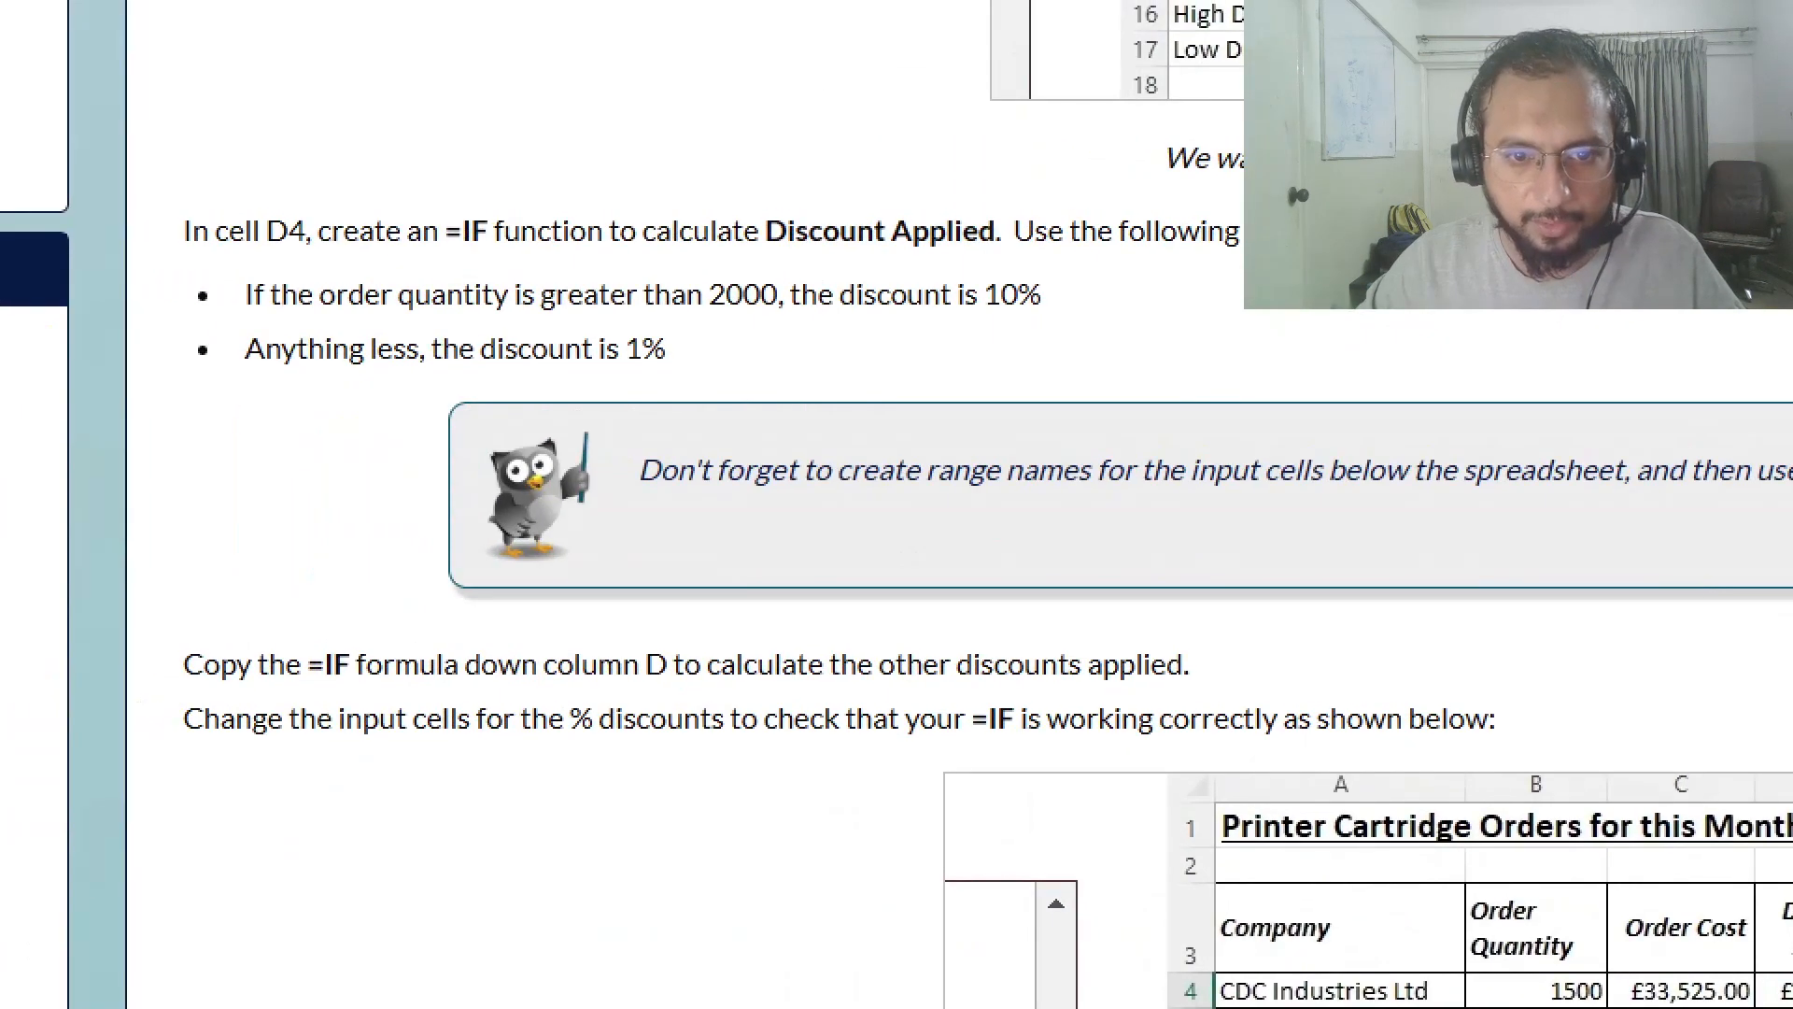
left_click(621, 647)
mouse_move(75, 93)
left_mouse_down()
mouse_move(212, 125)
mouse_move(1400, 240)
mouse_move(1401, 273)
left_mouse_up()
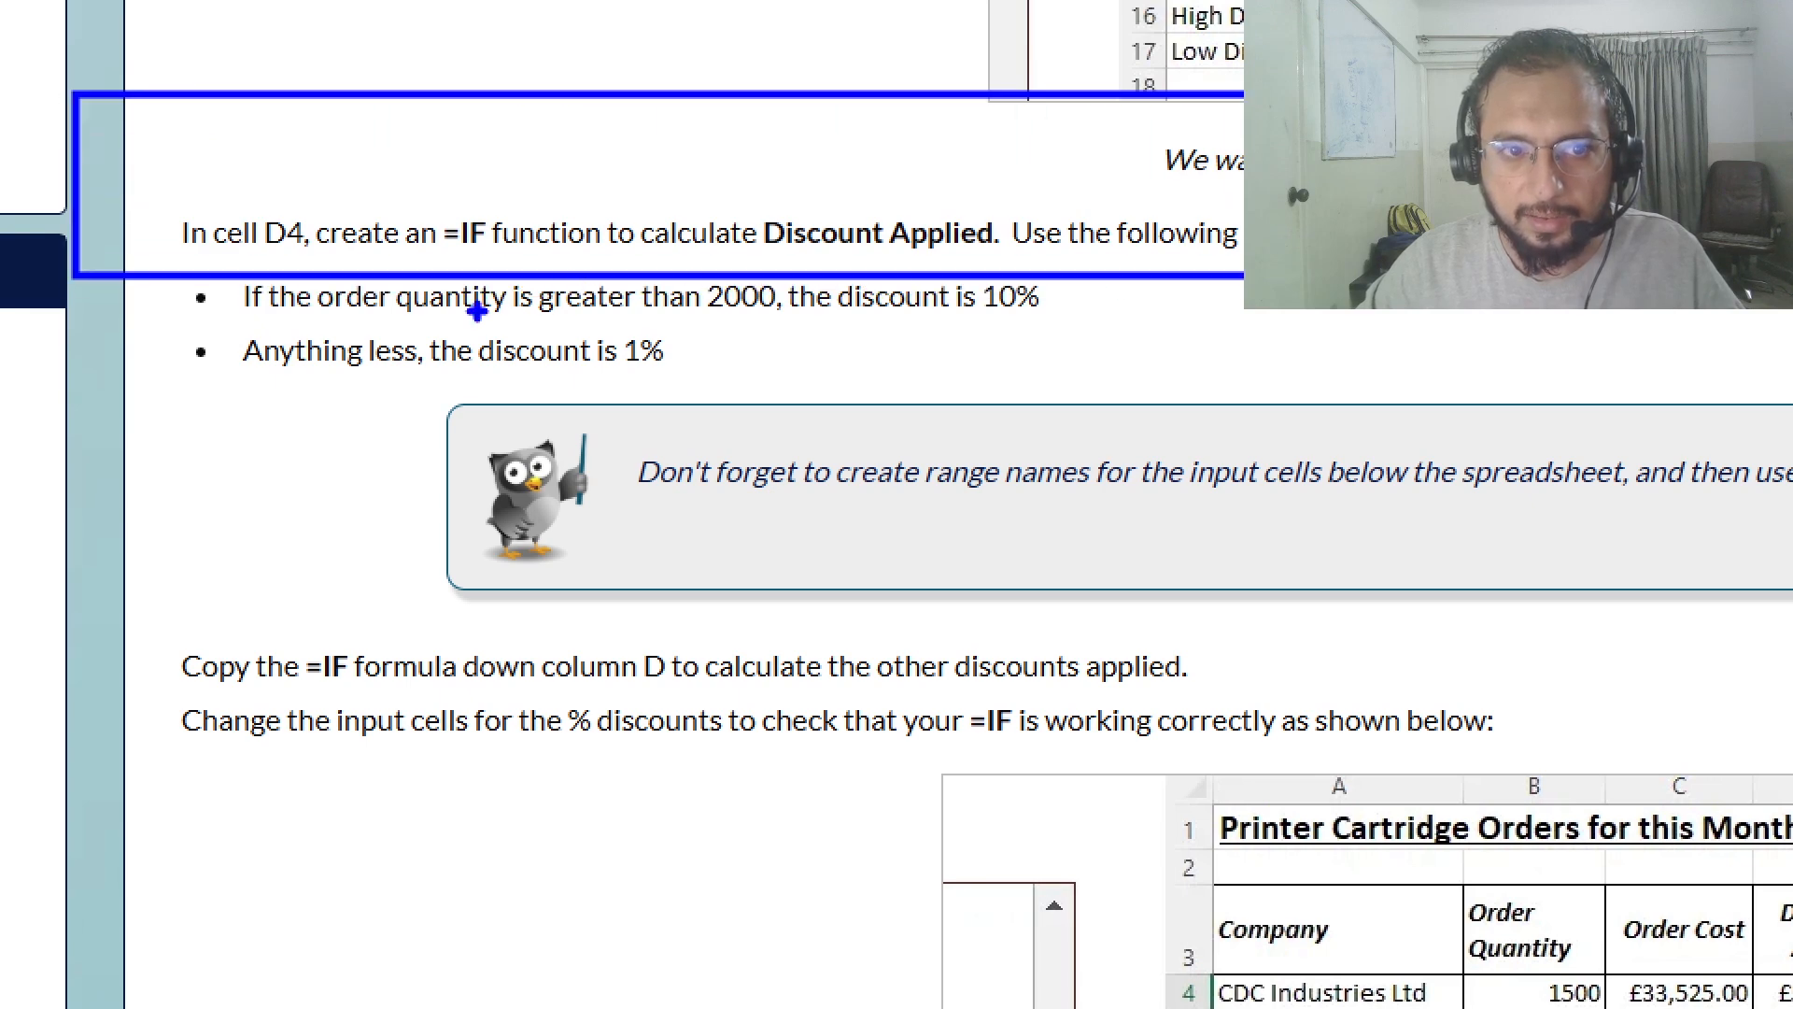
mouse_move(227, 329)
left_mouse_down()
mouse_move(649, 325)
mouse_move(1251, 280)
left_mouse_up()
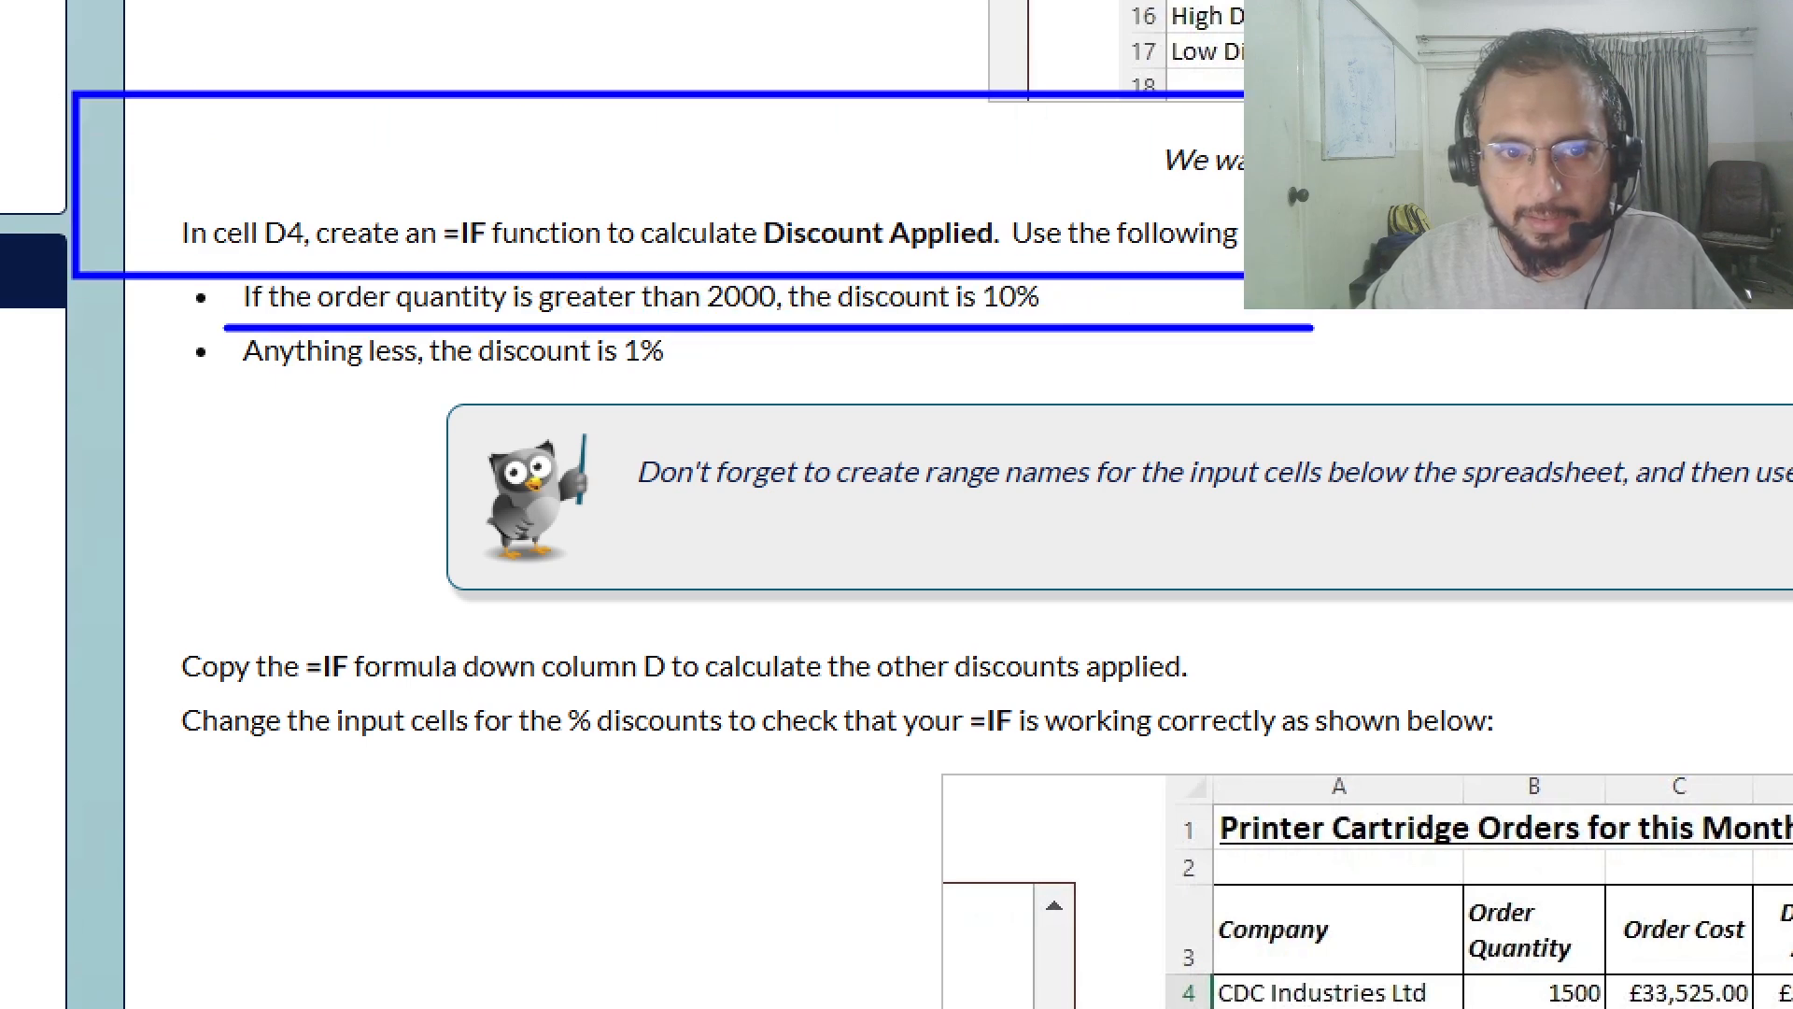
mouse_move(186, 381)
left_mouse_down()
mouse_move(1022, 411)
mouse_move(1313, 390)
left_mouse_up()
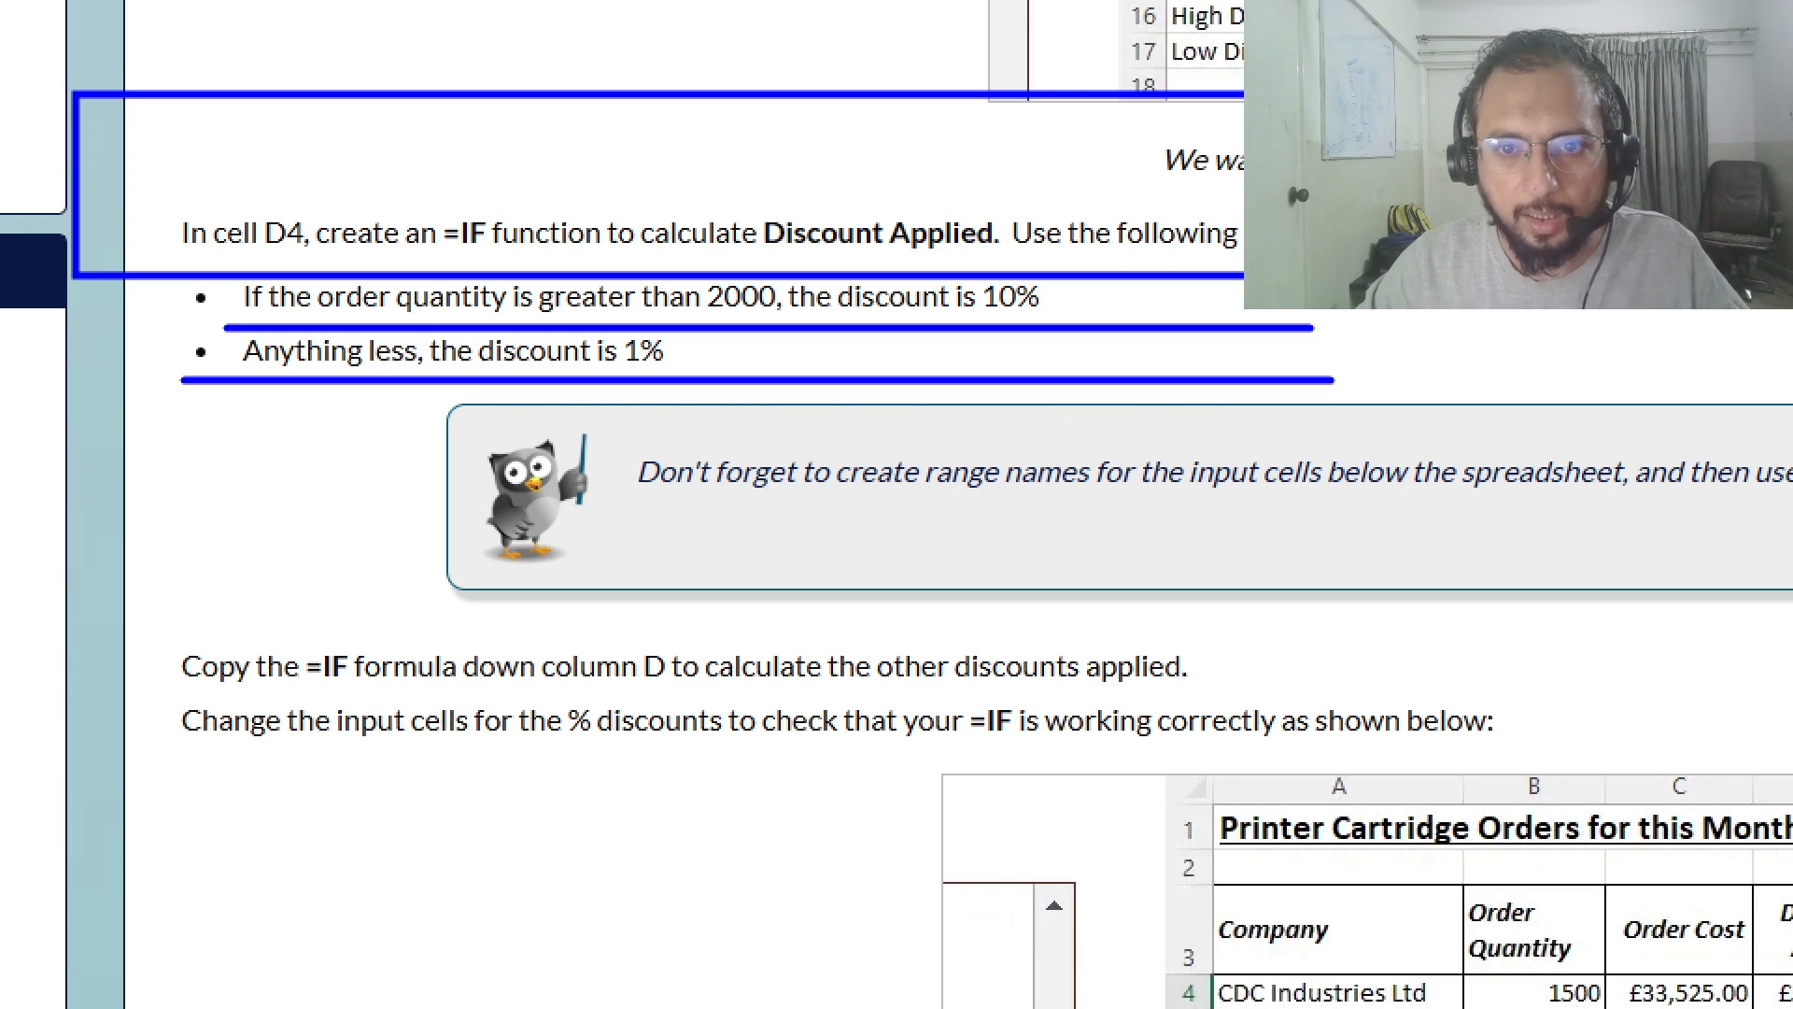
key("Escape")
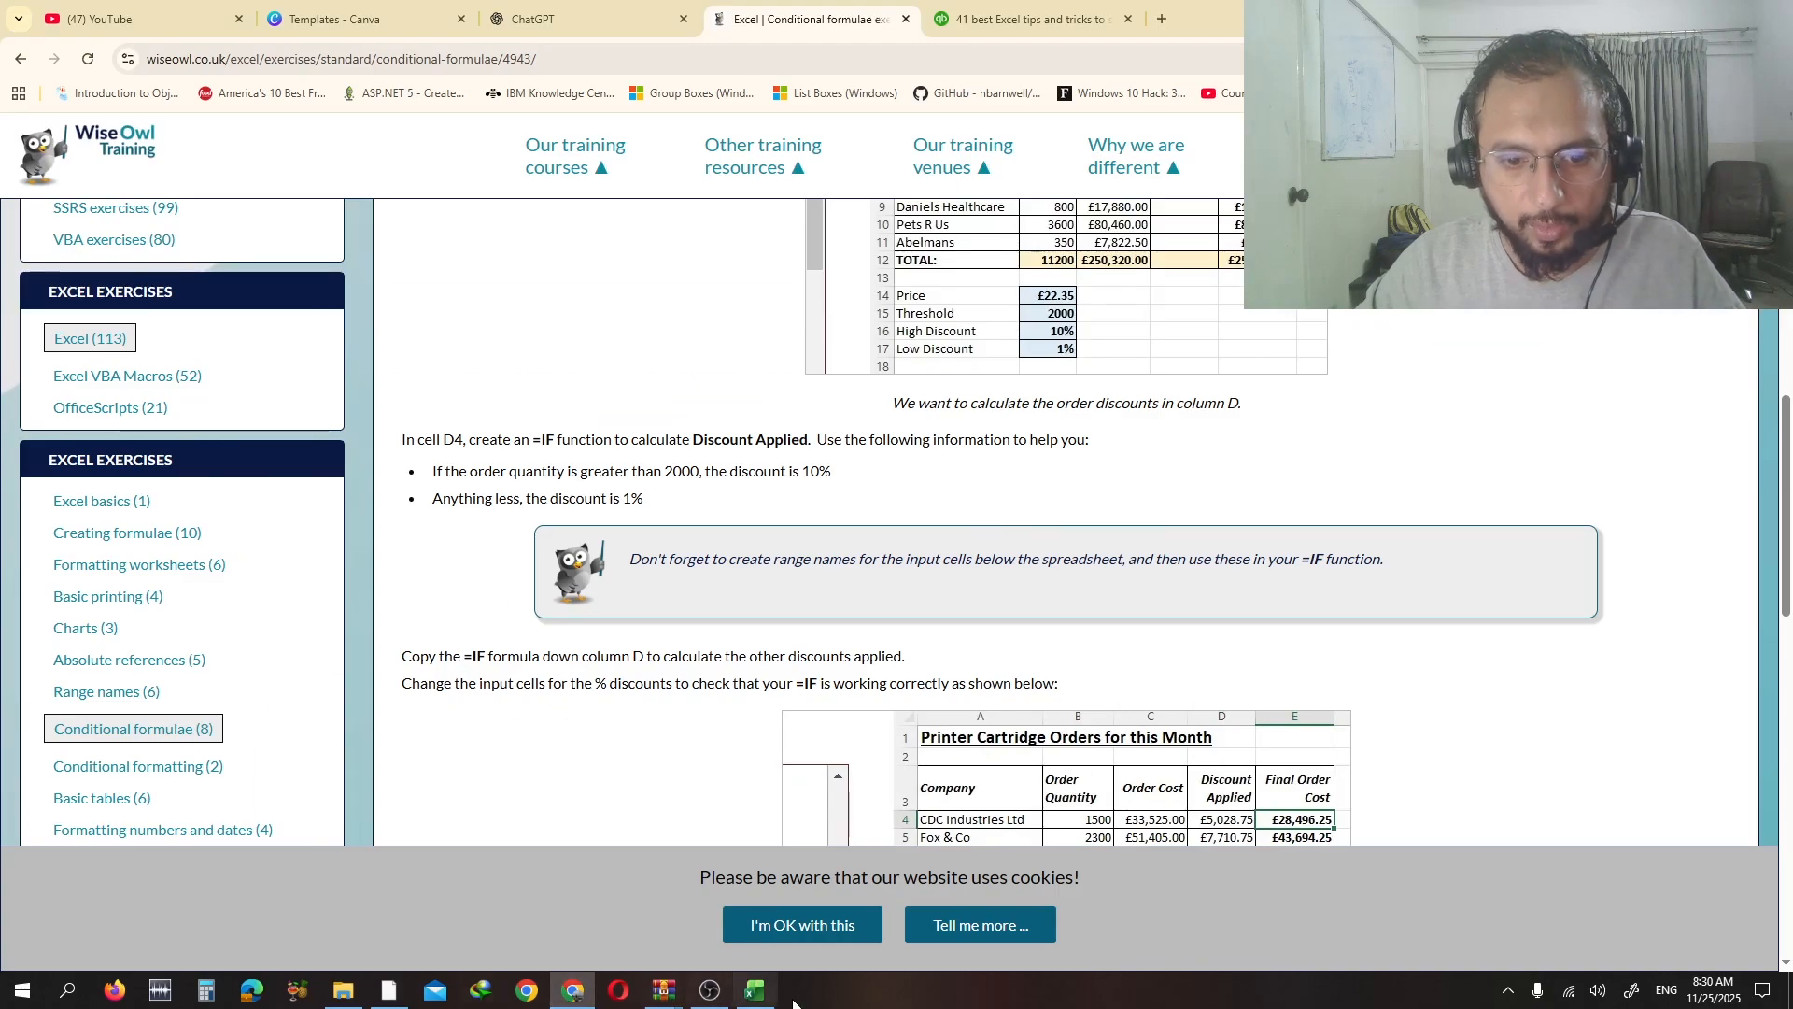
- Switch to the Excel workbook and open the Insert Function dialog for cell D4 under Discount Applied
left_click(756, 990)
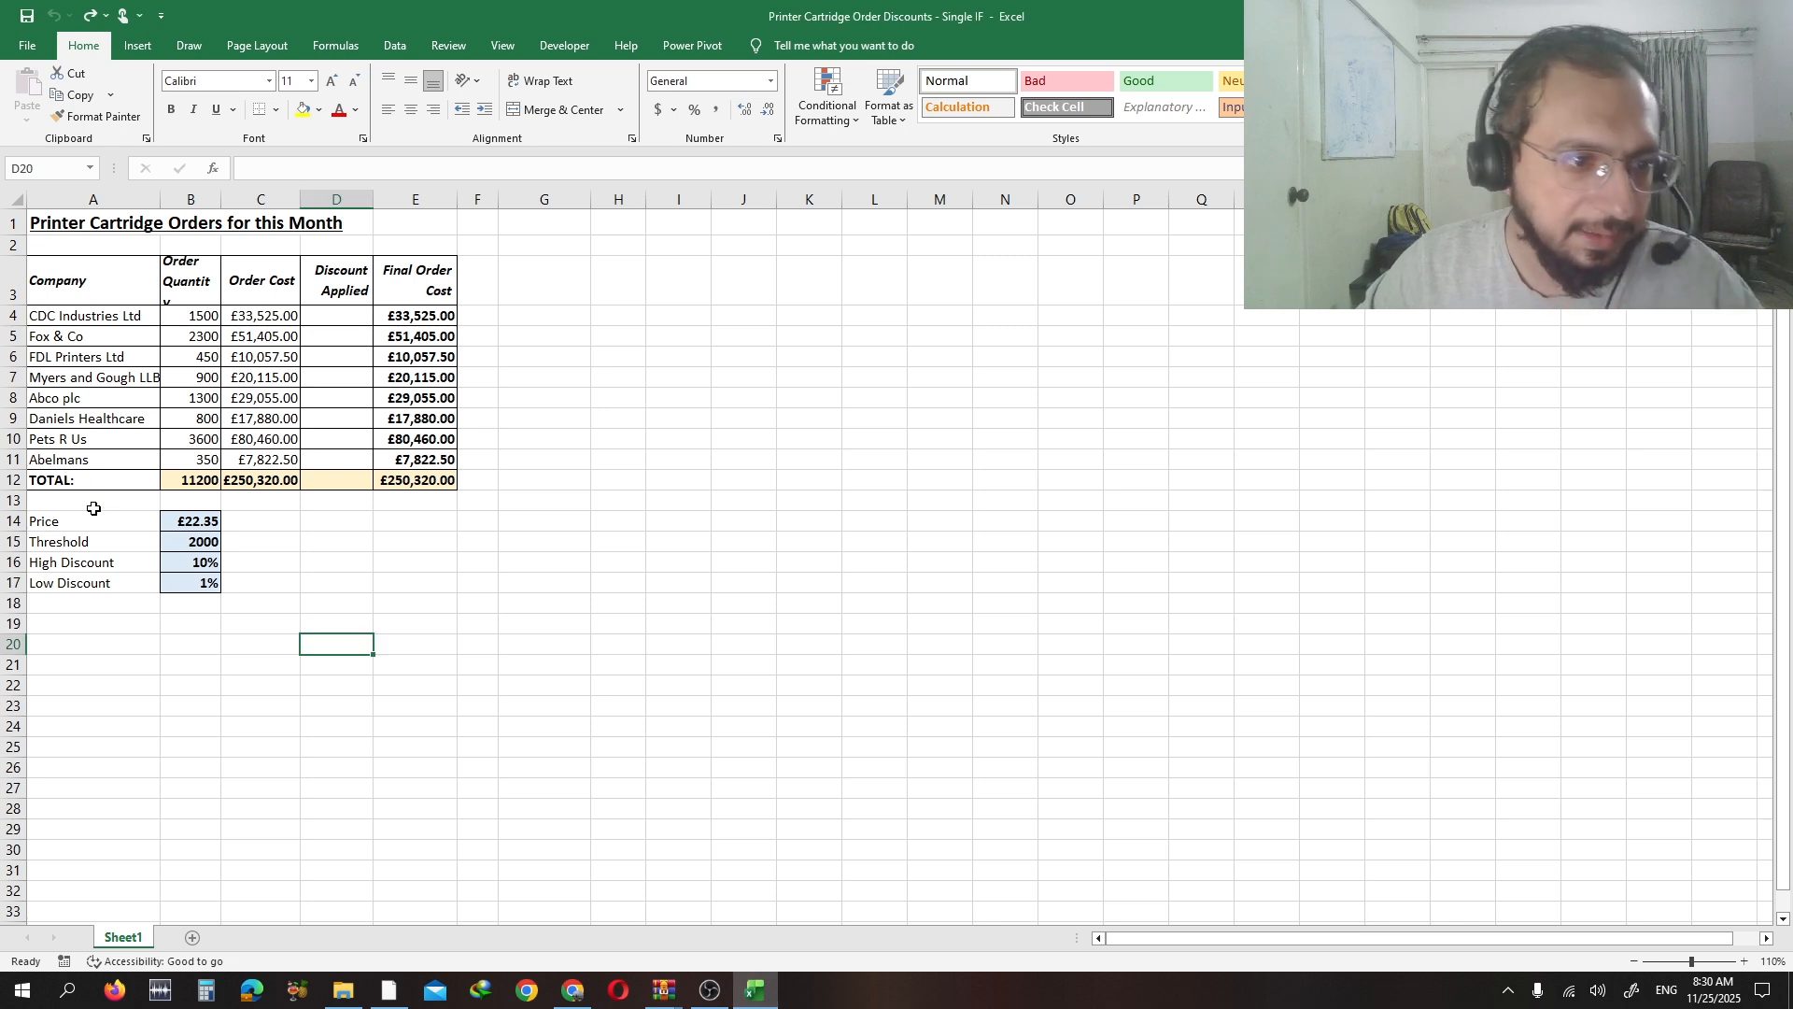
left_click(339, 319)
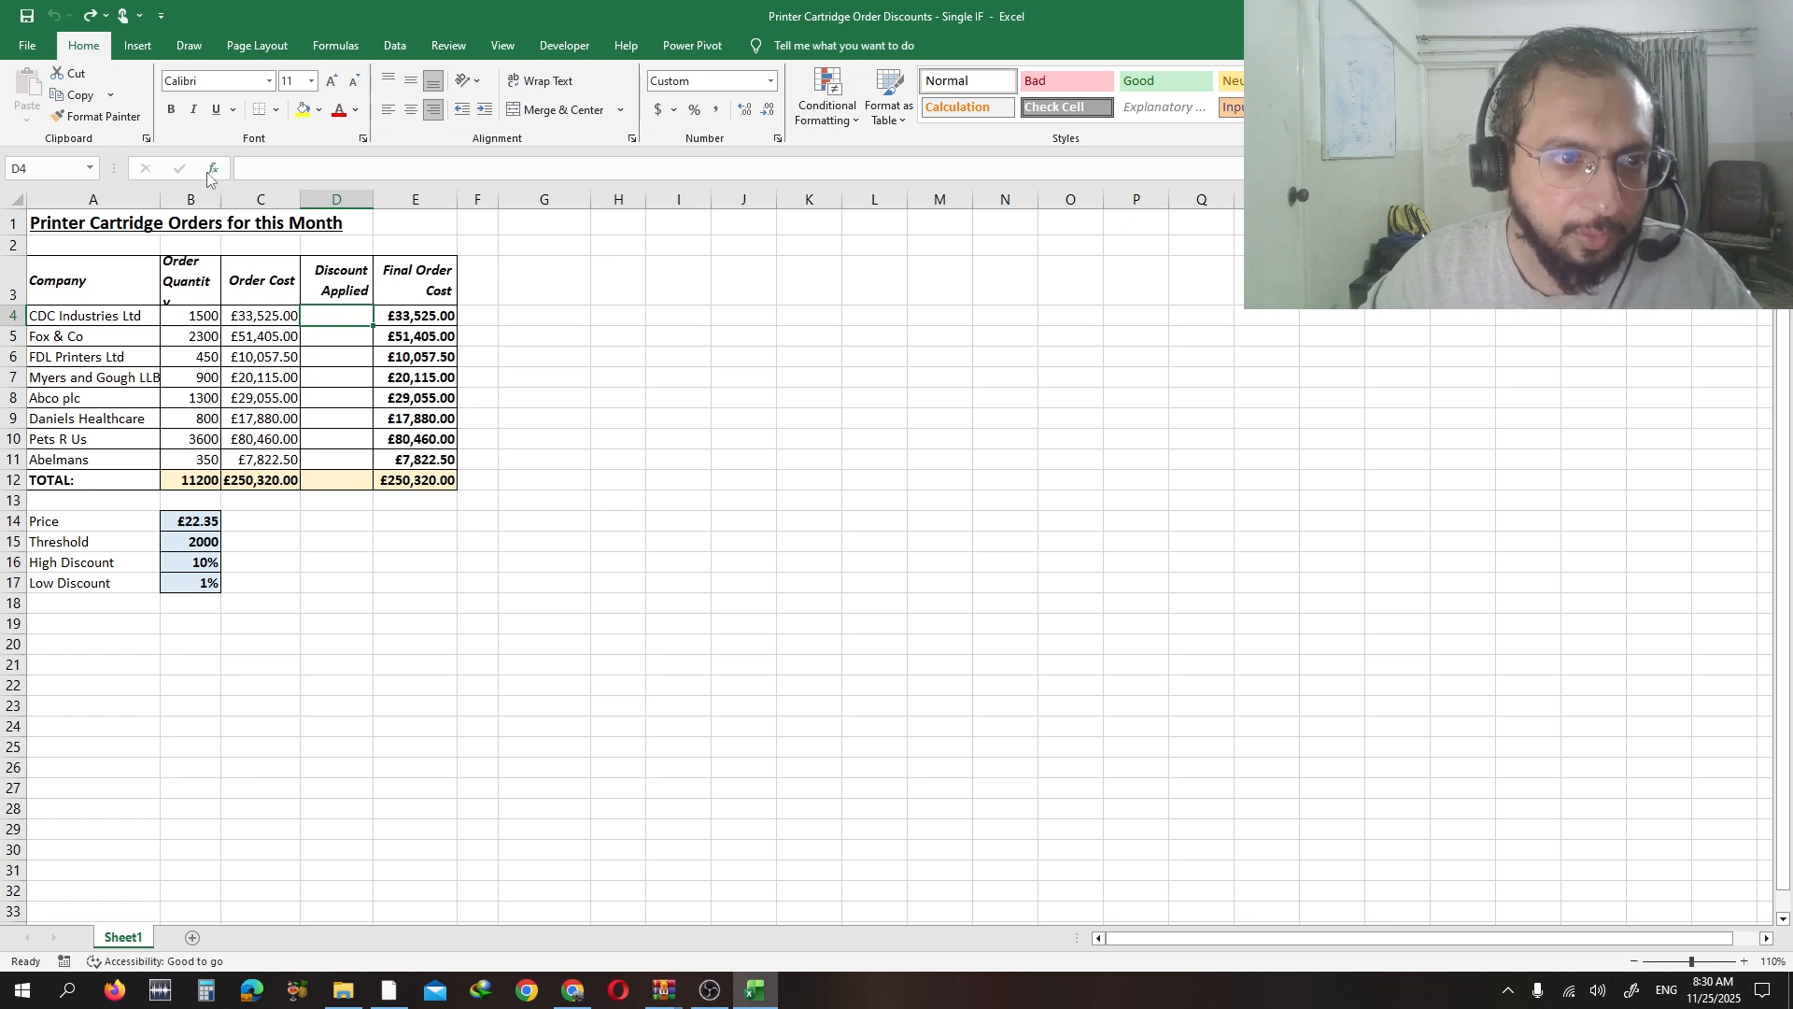
left_click(269, 171)
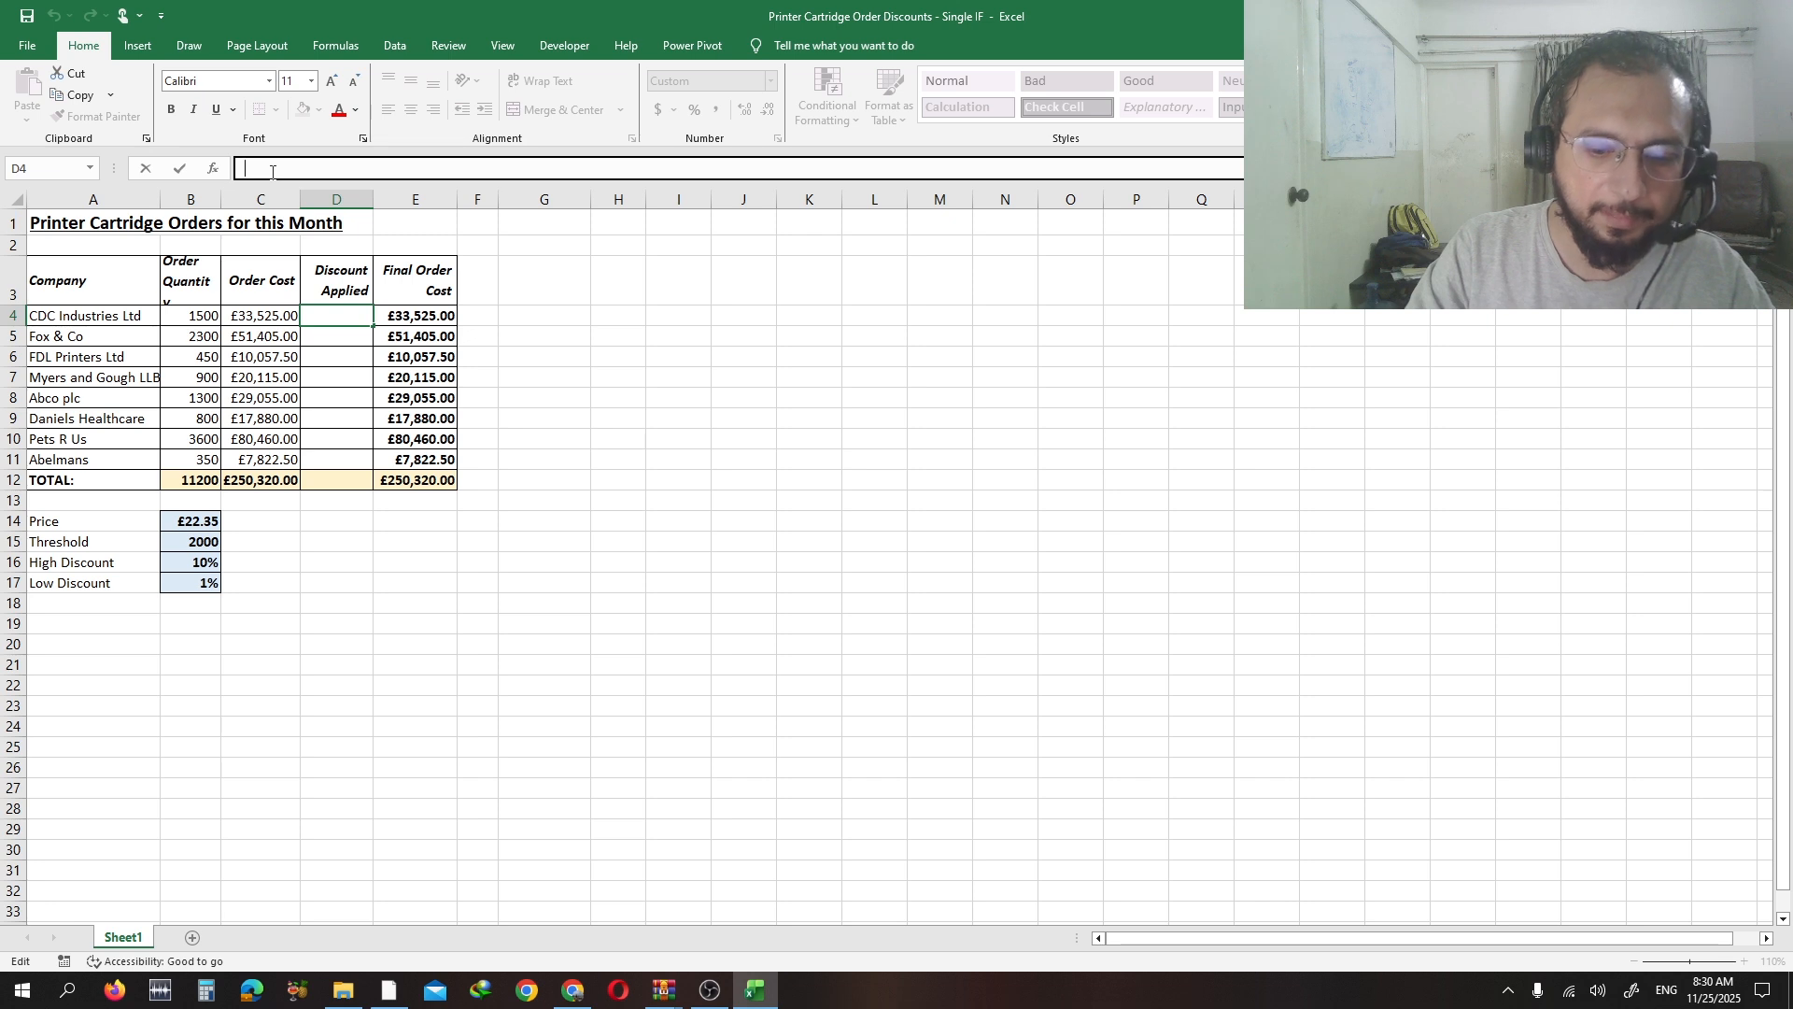
type("=")
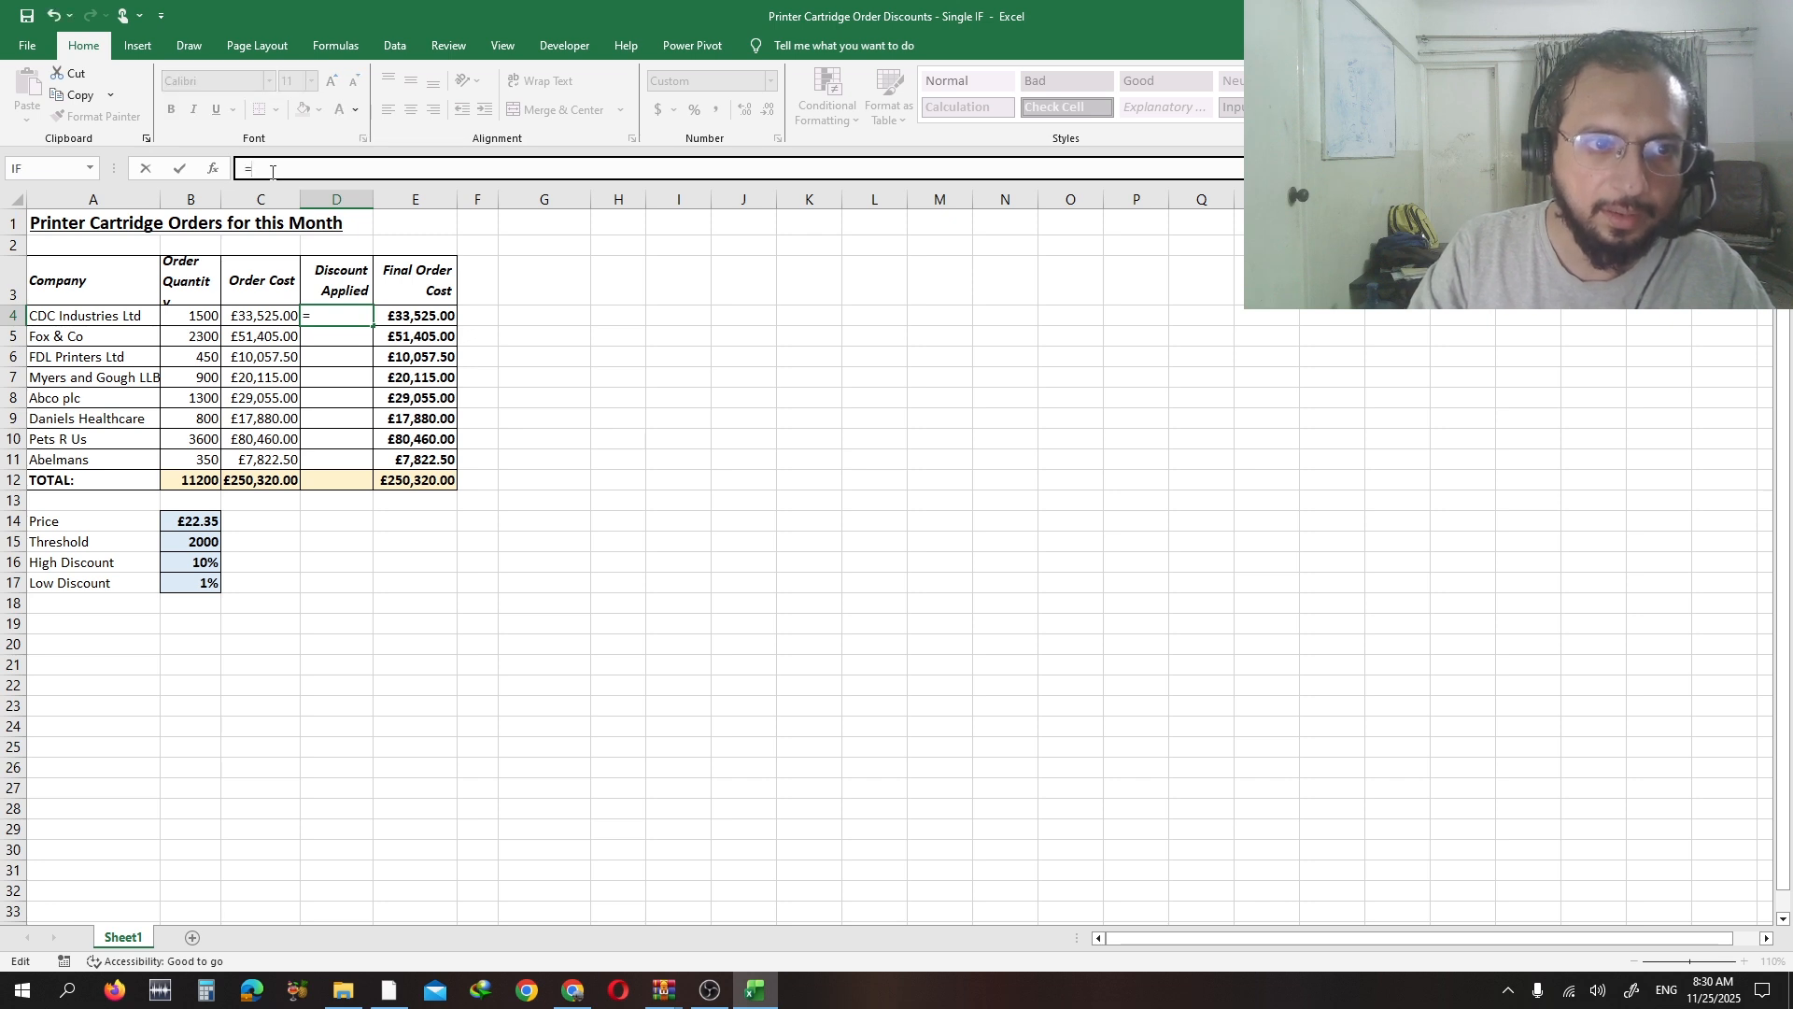
key("BackSpace")
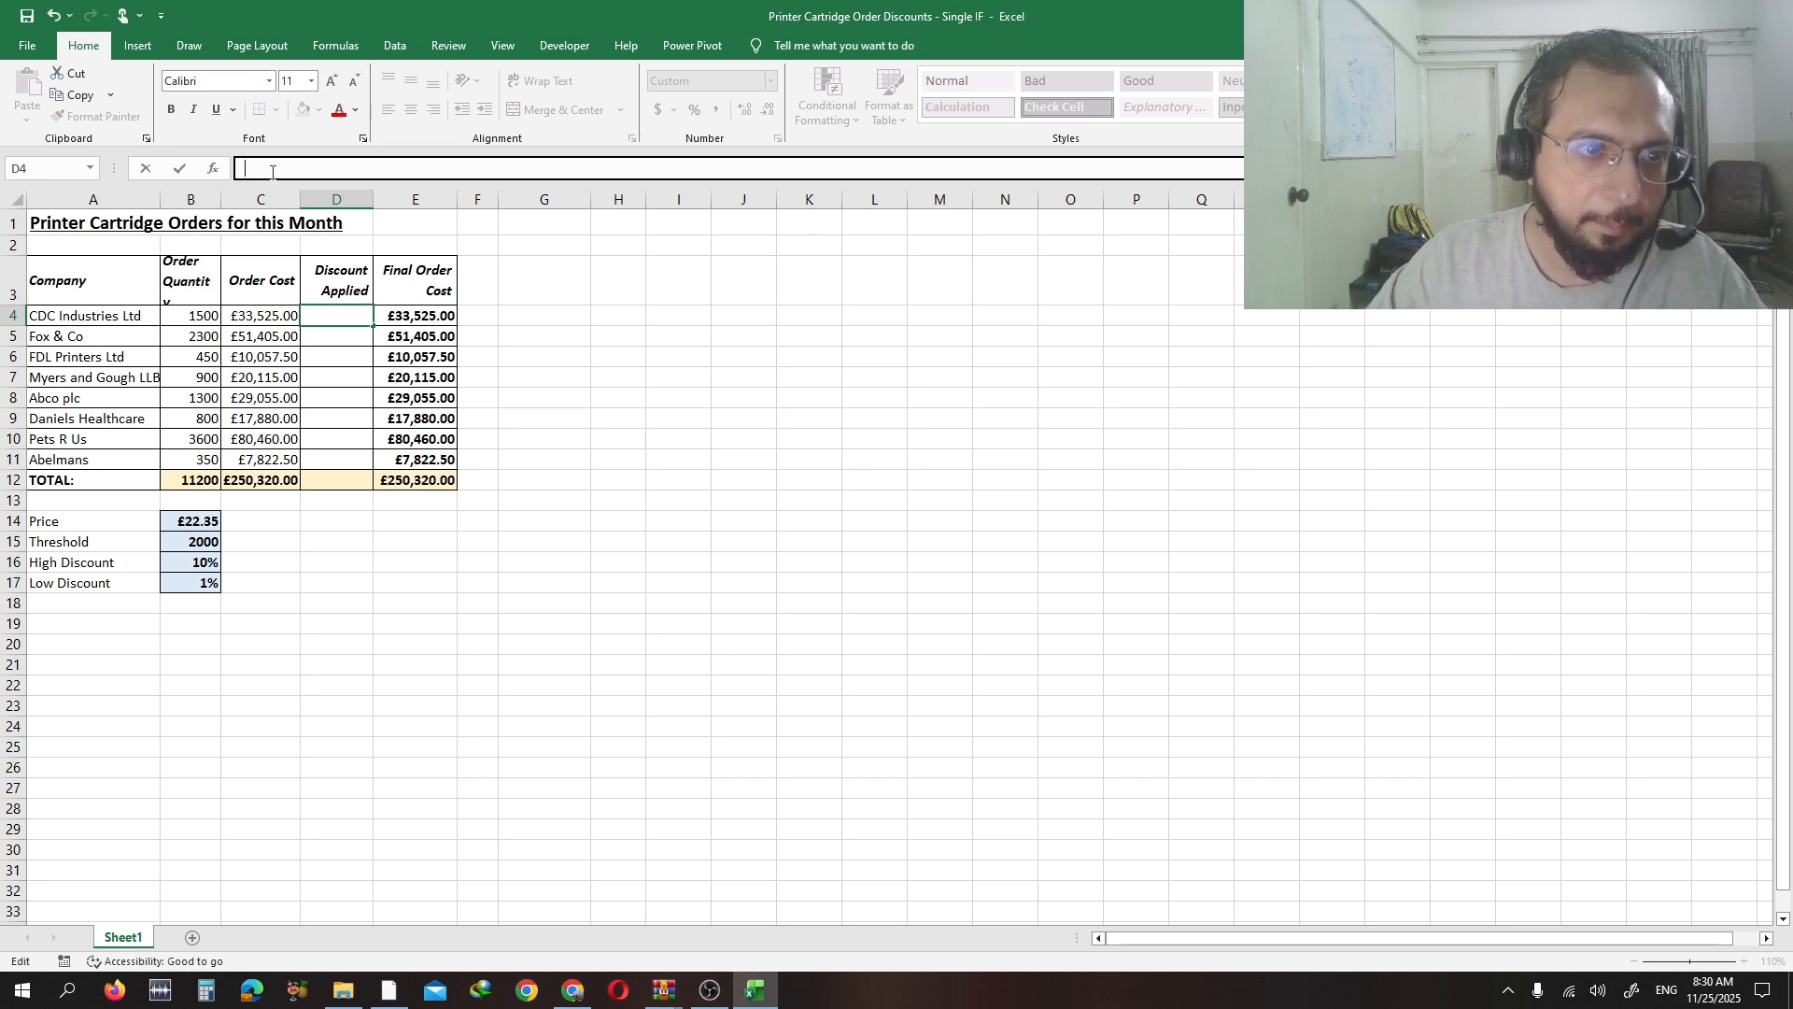
left_click(213, 170)
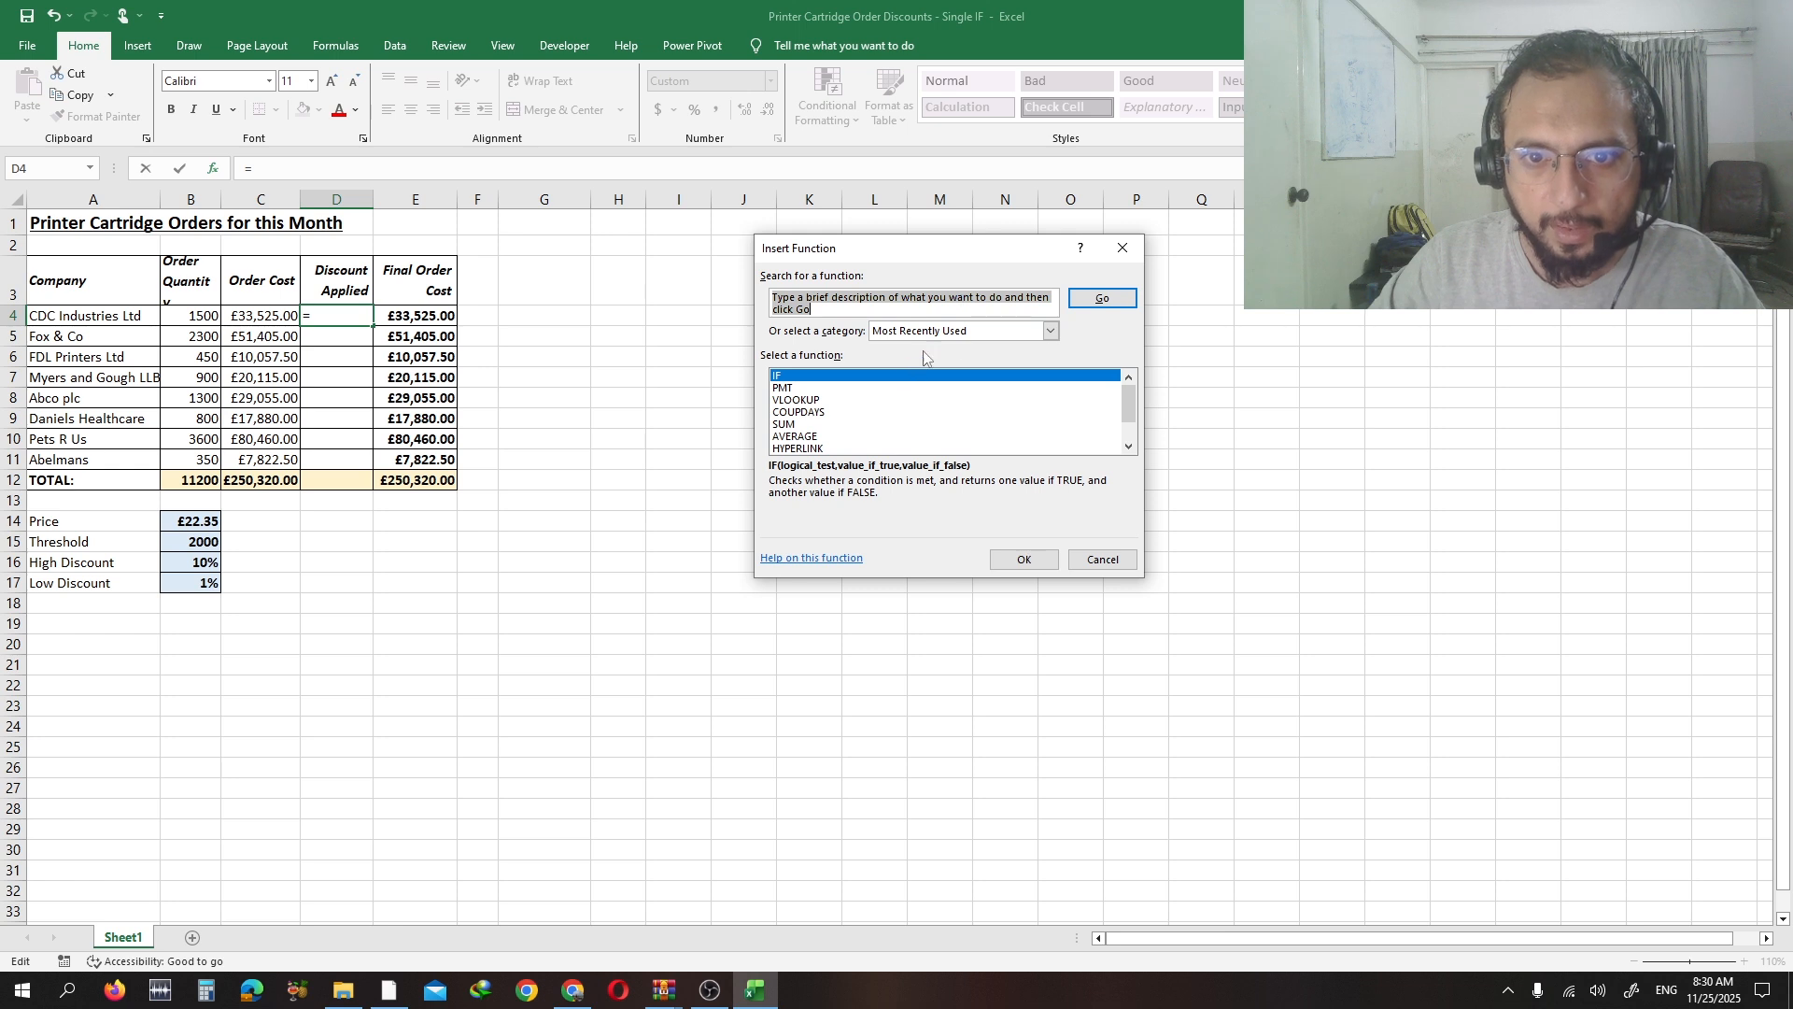
- Look through the function categories and insert the IF function from Most Recently Used into cell D4
left_click(1053, 333)
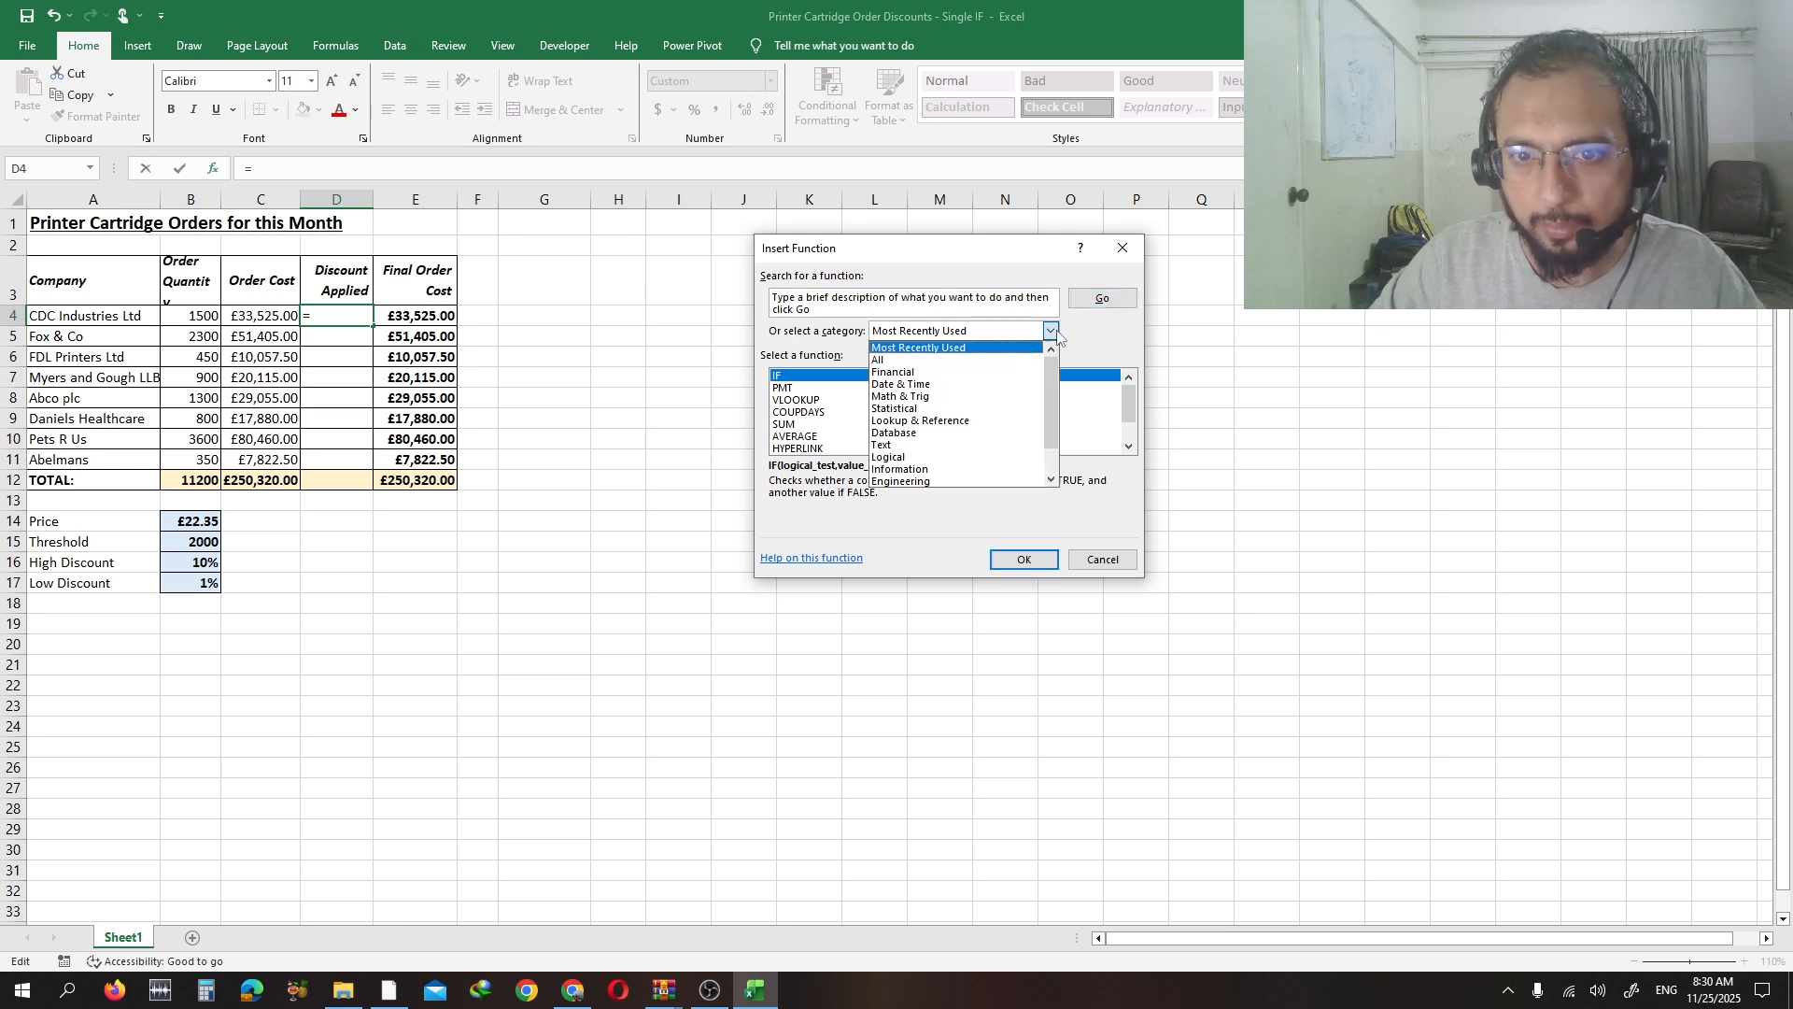
left_click(938, 362)
mouse_move(1129, 393)
left_mouse_down()
mouse_move(1128, 459)
mouse_move(1128, 397)
mouse_move(1097, 383)
left_mouse_up()
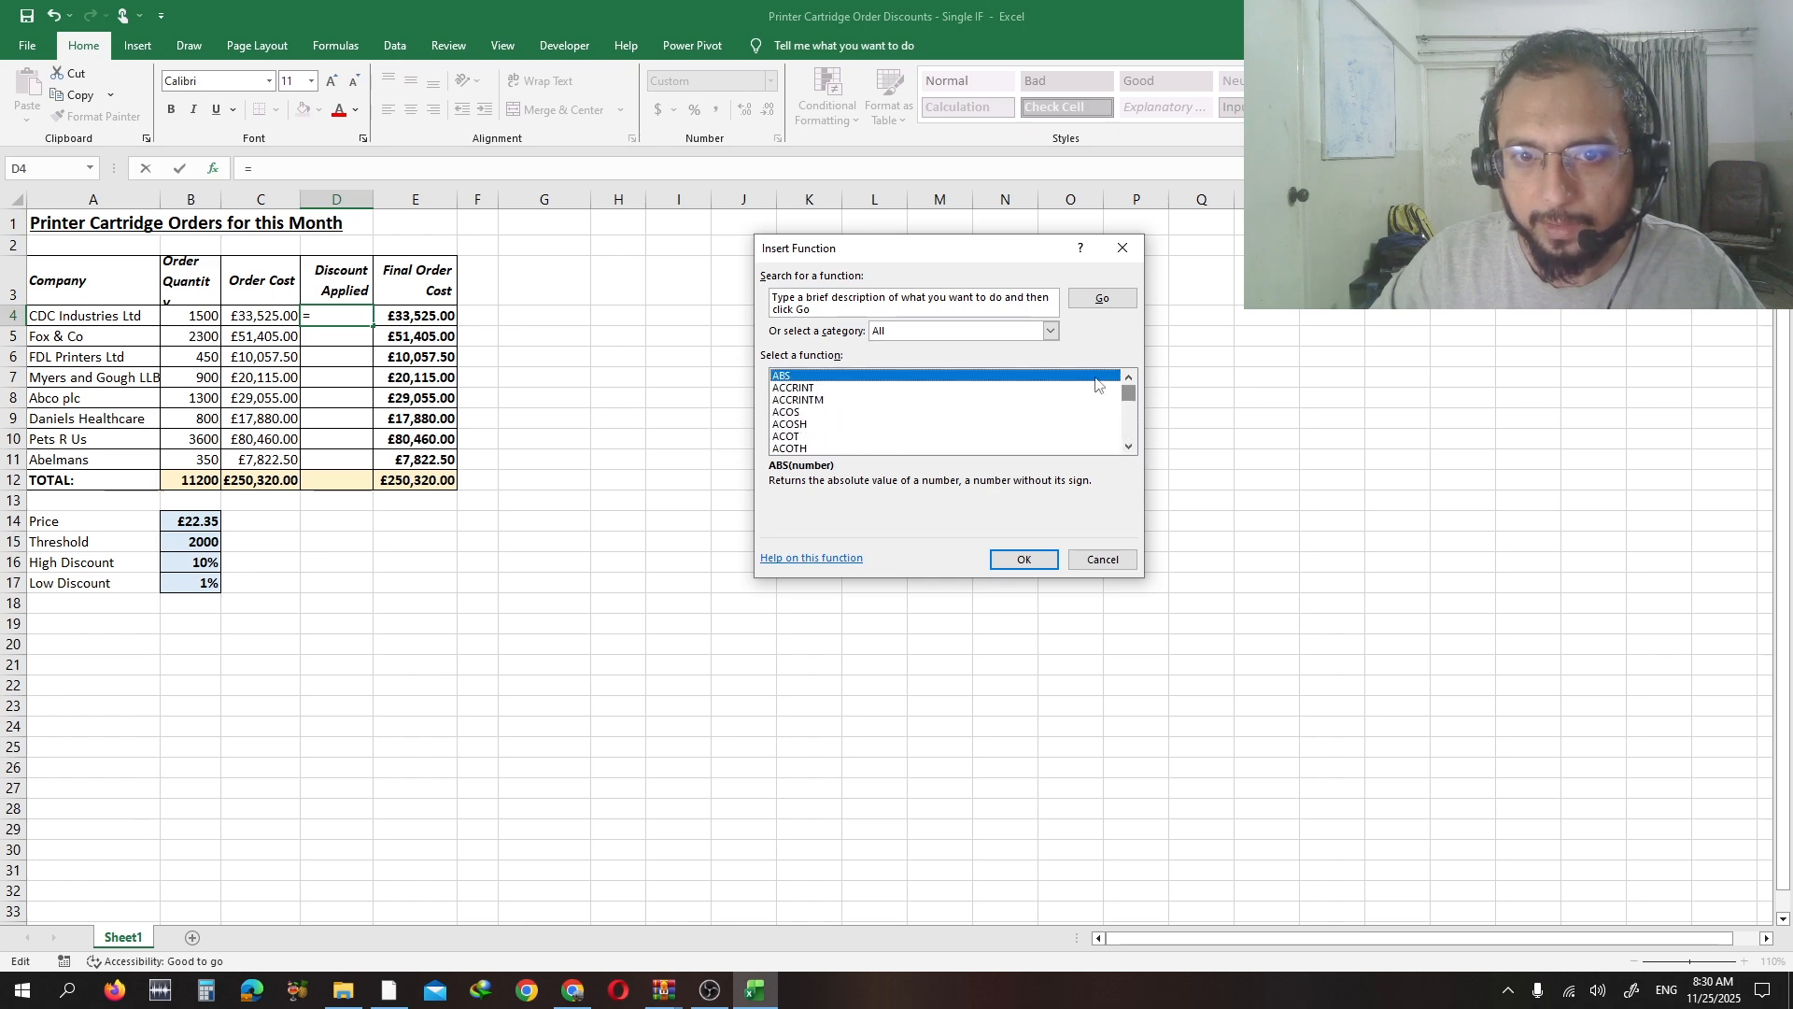
left_click(1040, 334)
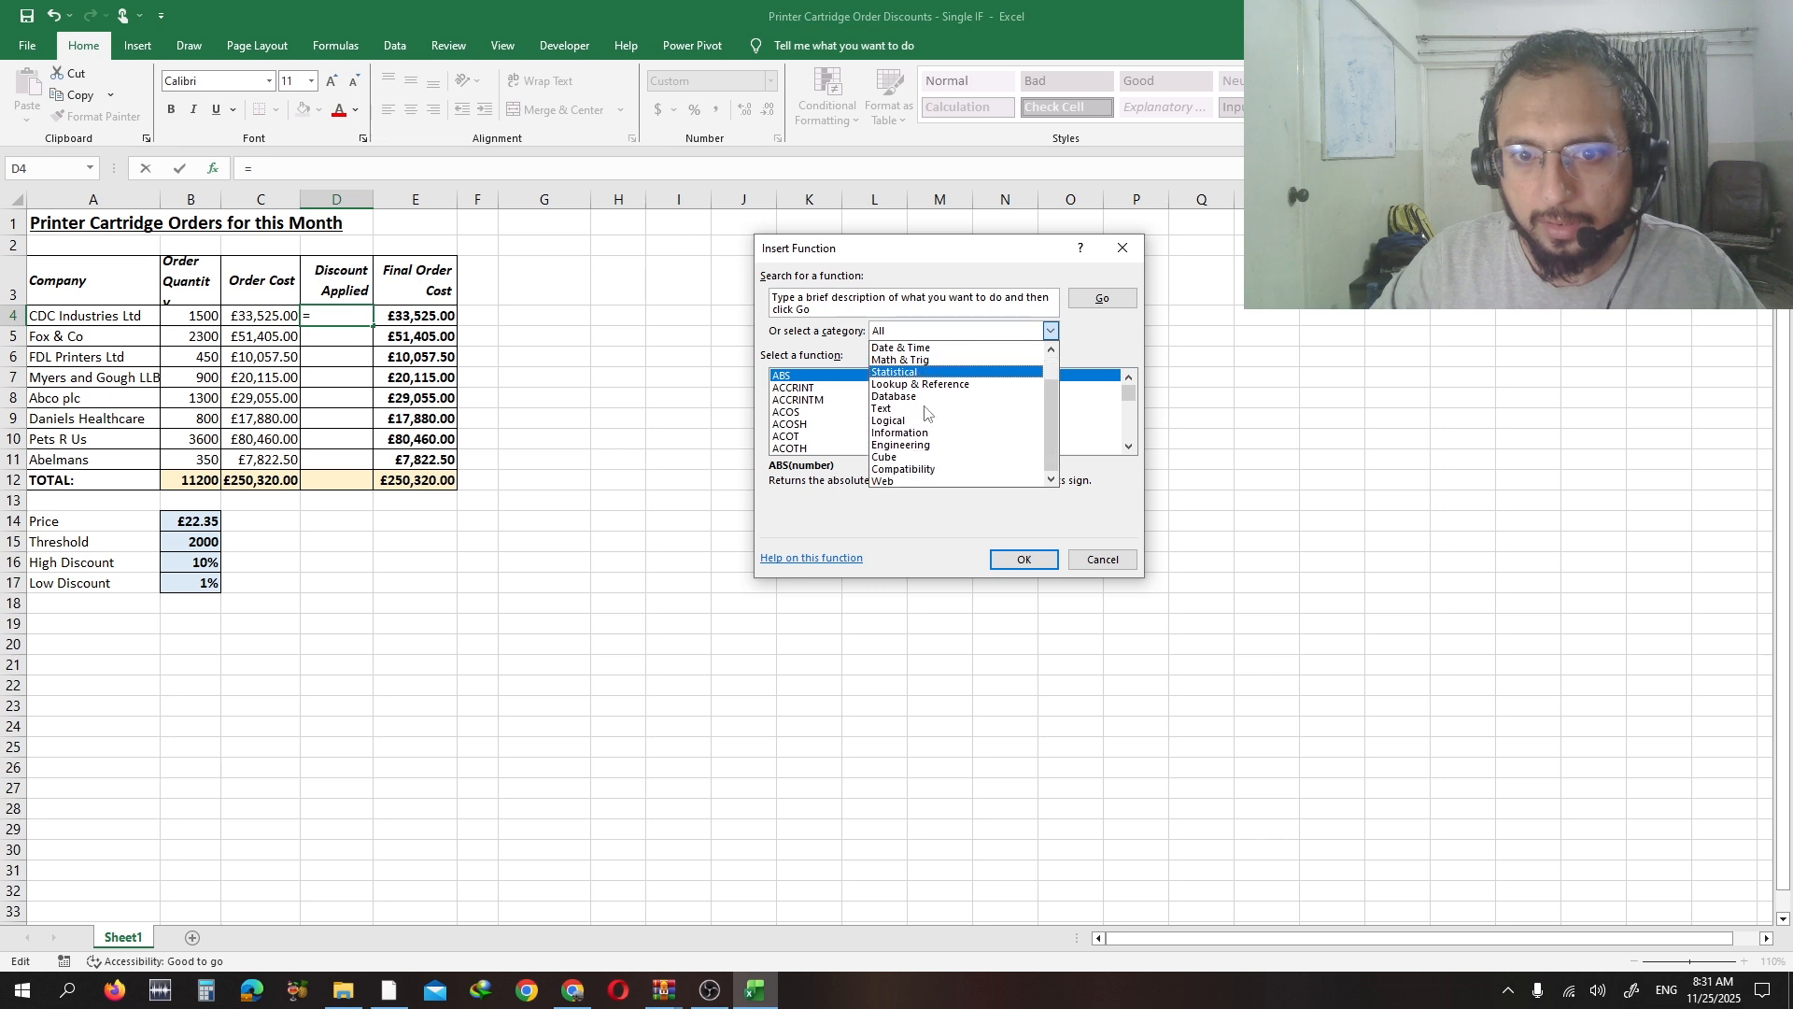
left_click(916, 348)
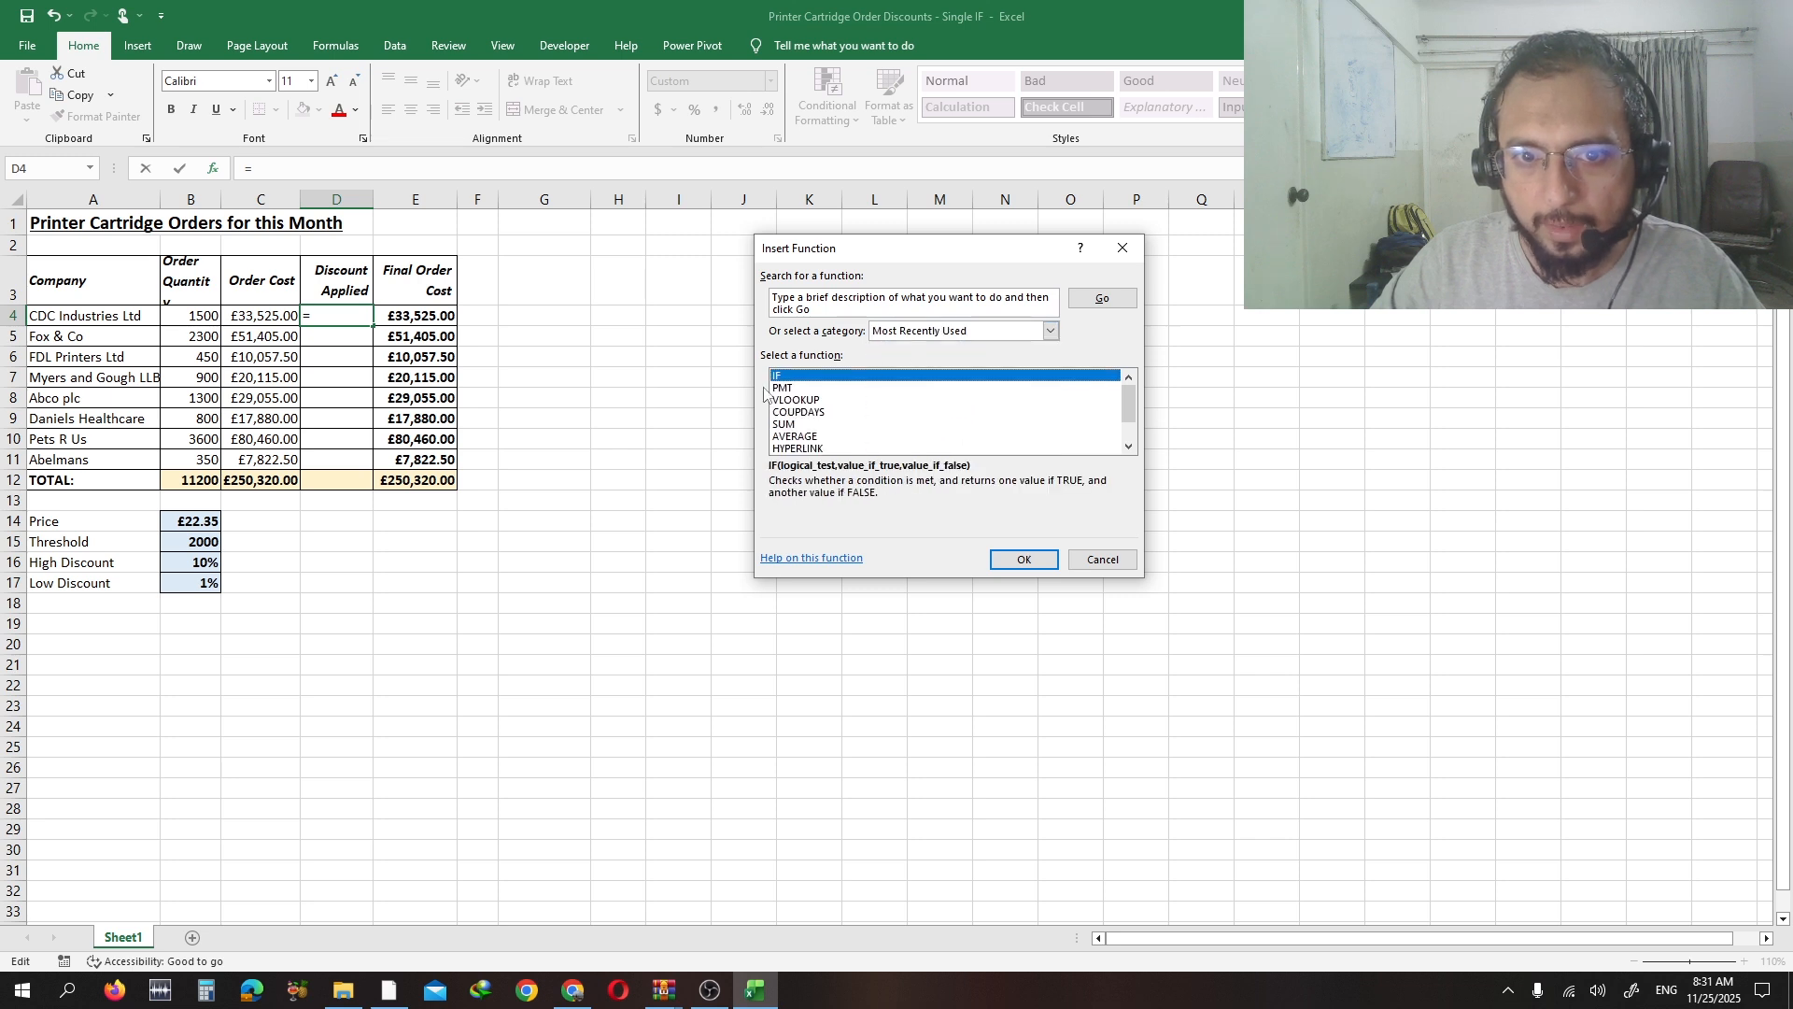
left_click(1027, 560)
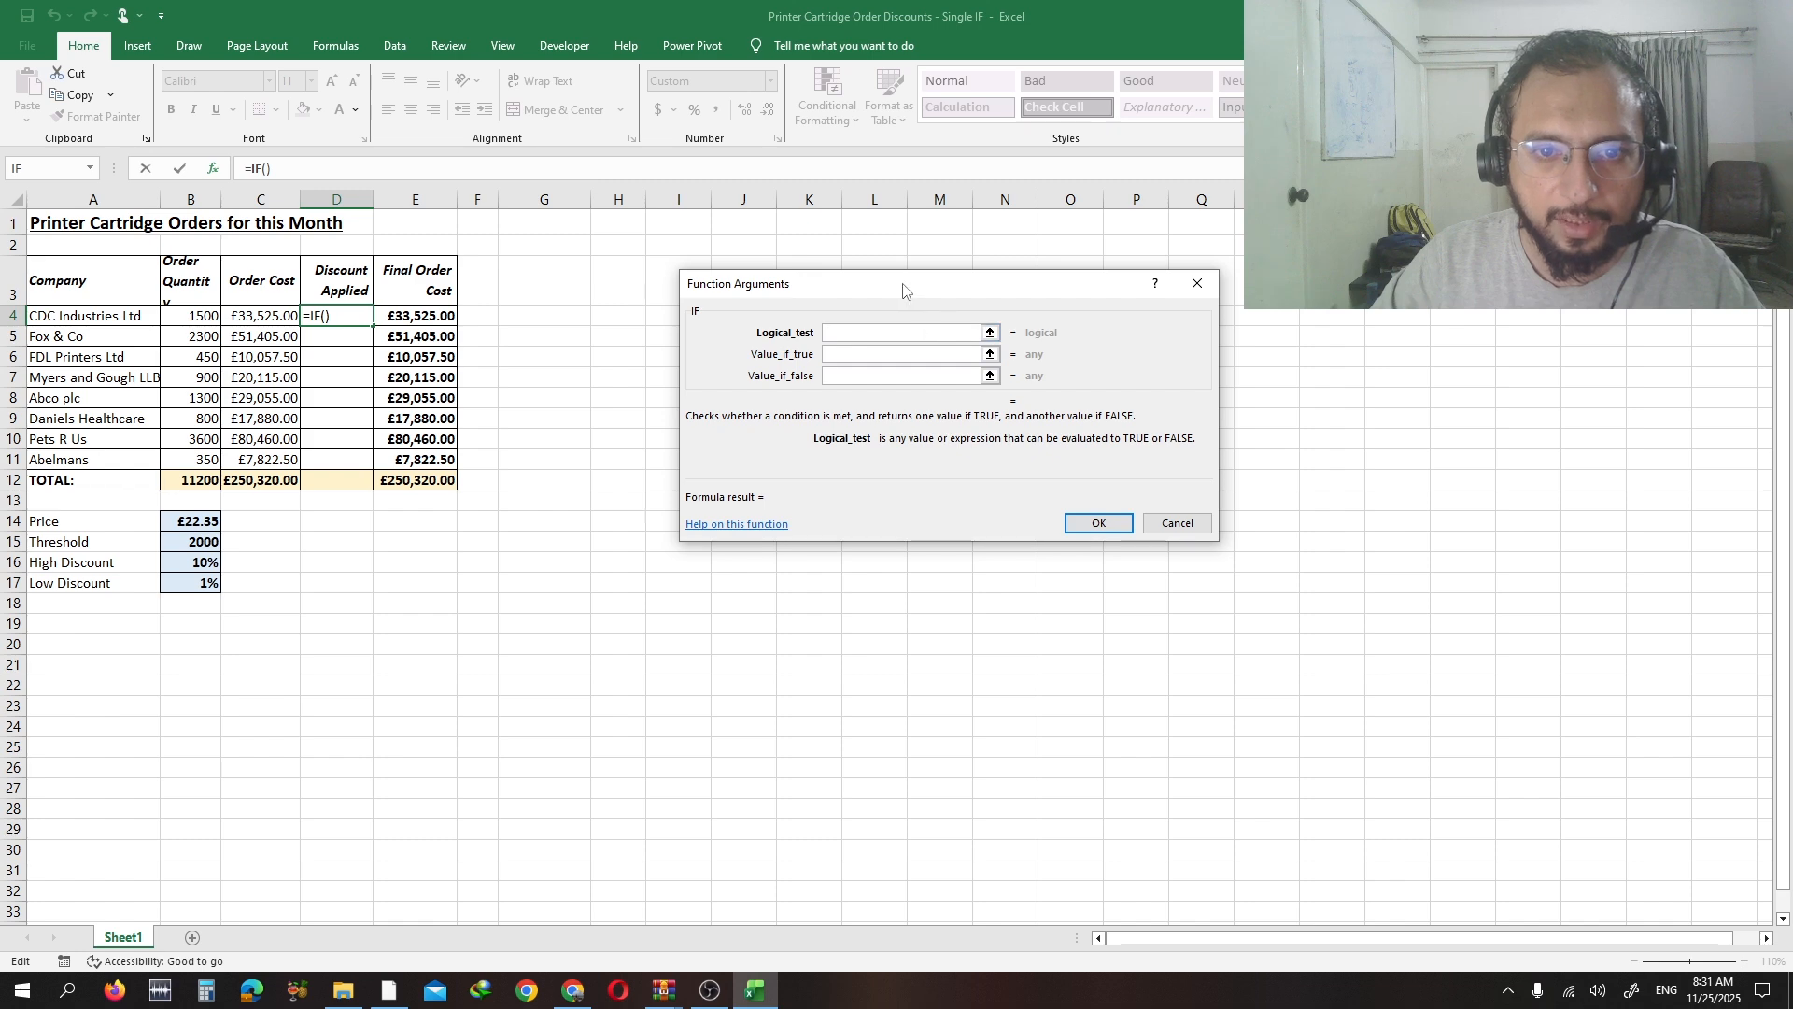
- Move the Function Arguments dialog closer to the table and examine the Logical_test, Value_if_true and Value_if_false arguments
left_click_drag(903, 290, 692, 284)
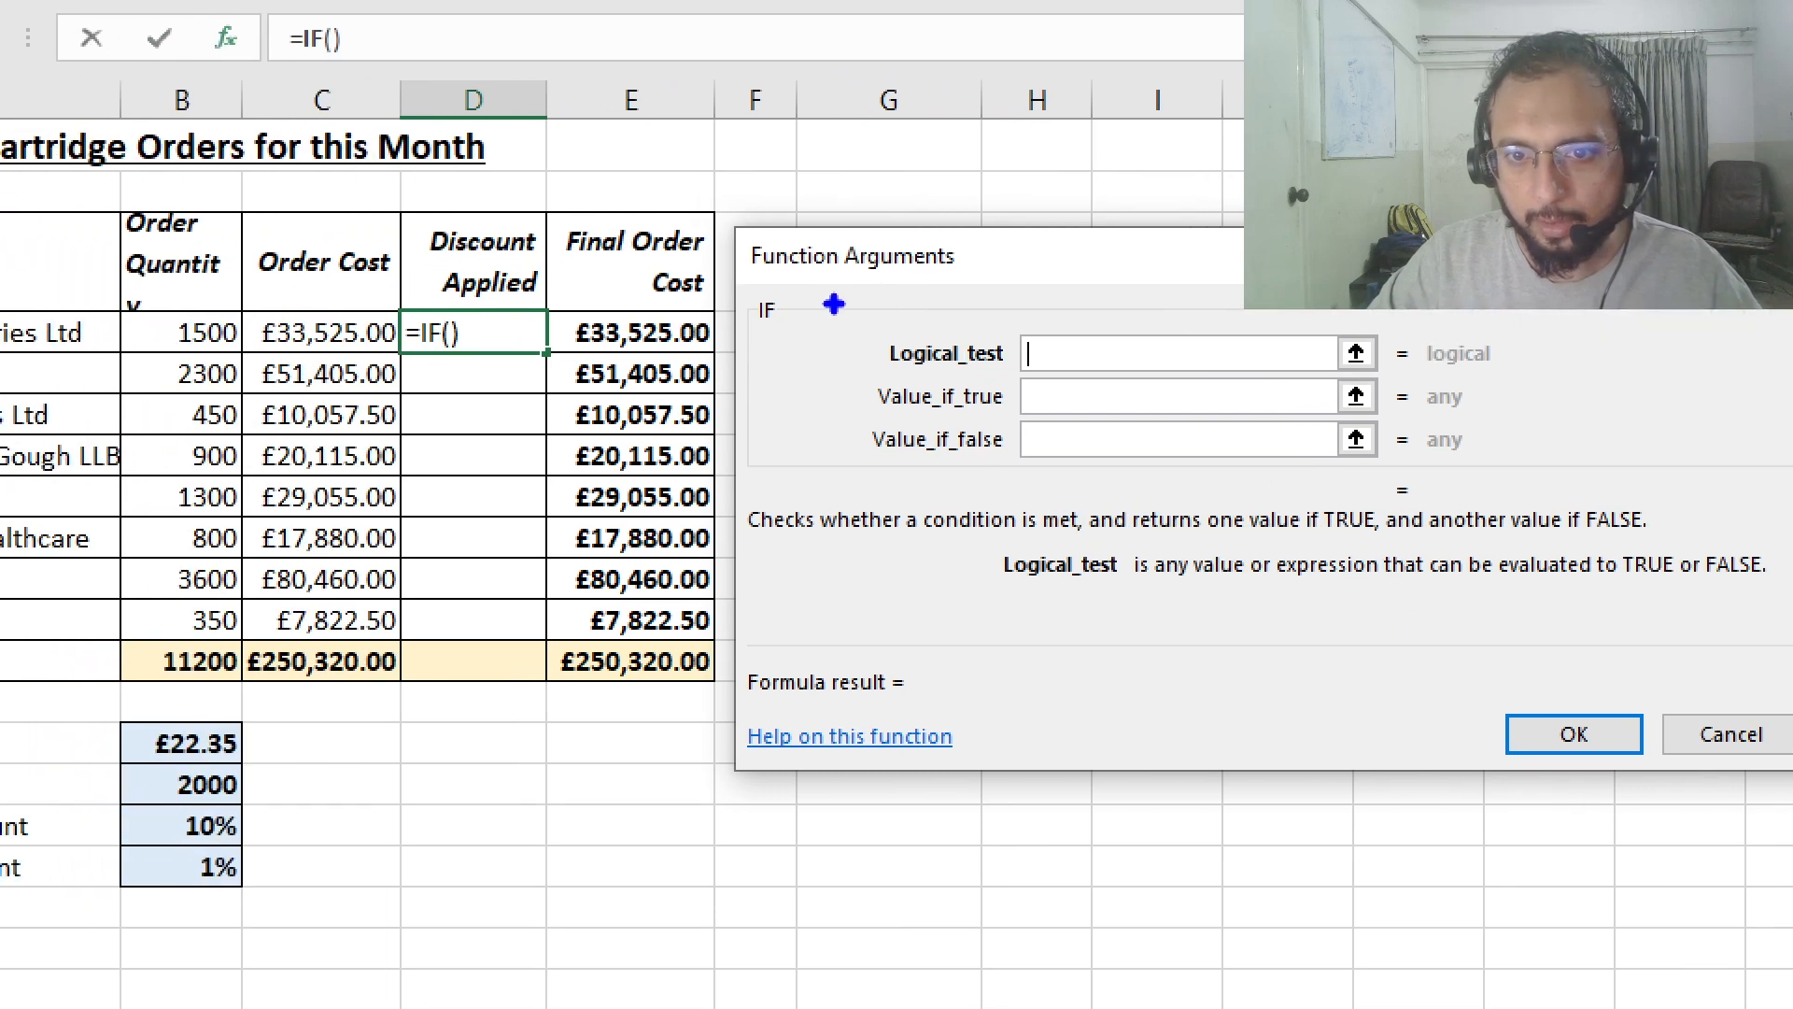
mouse_move(833, 304)
left_mouse_down()
mouse_move(1401, 407)
mouse_move(1628, 383)
left_mouse_up()
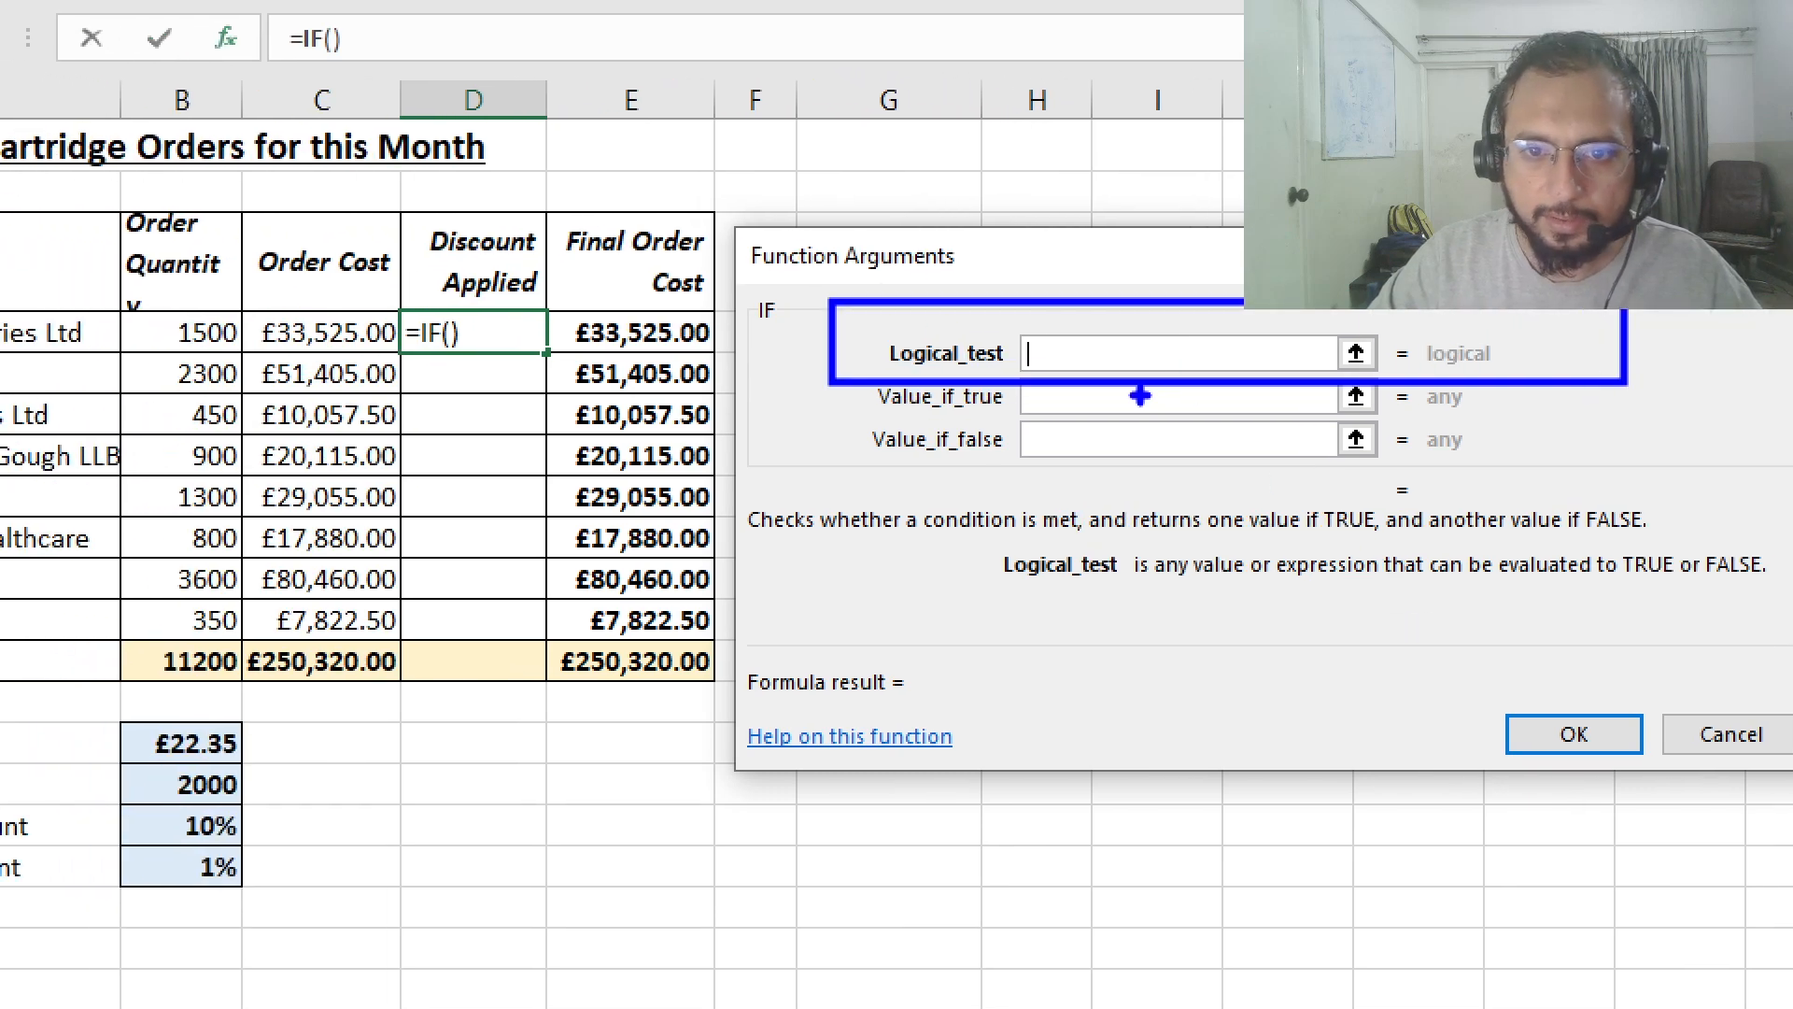
left_click_drag(866, 419, 1665, 418)
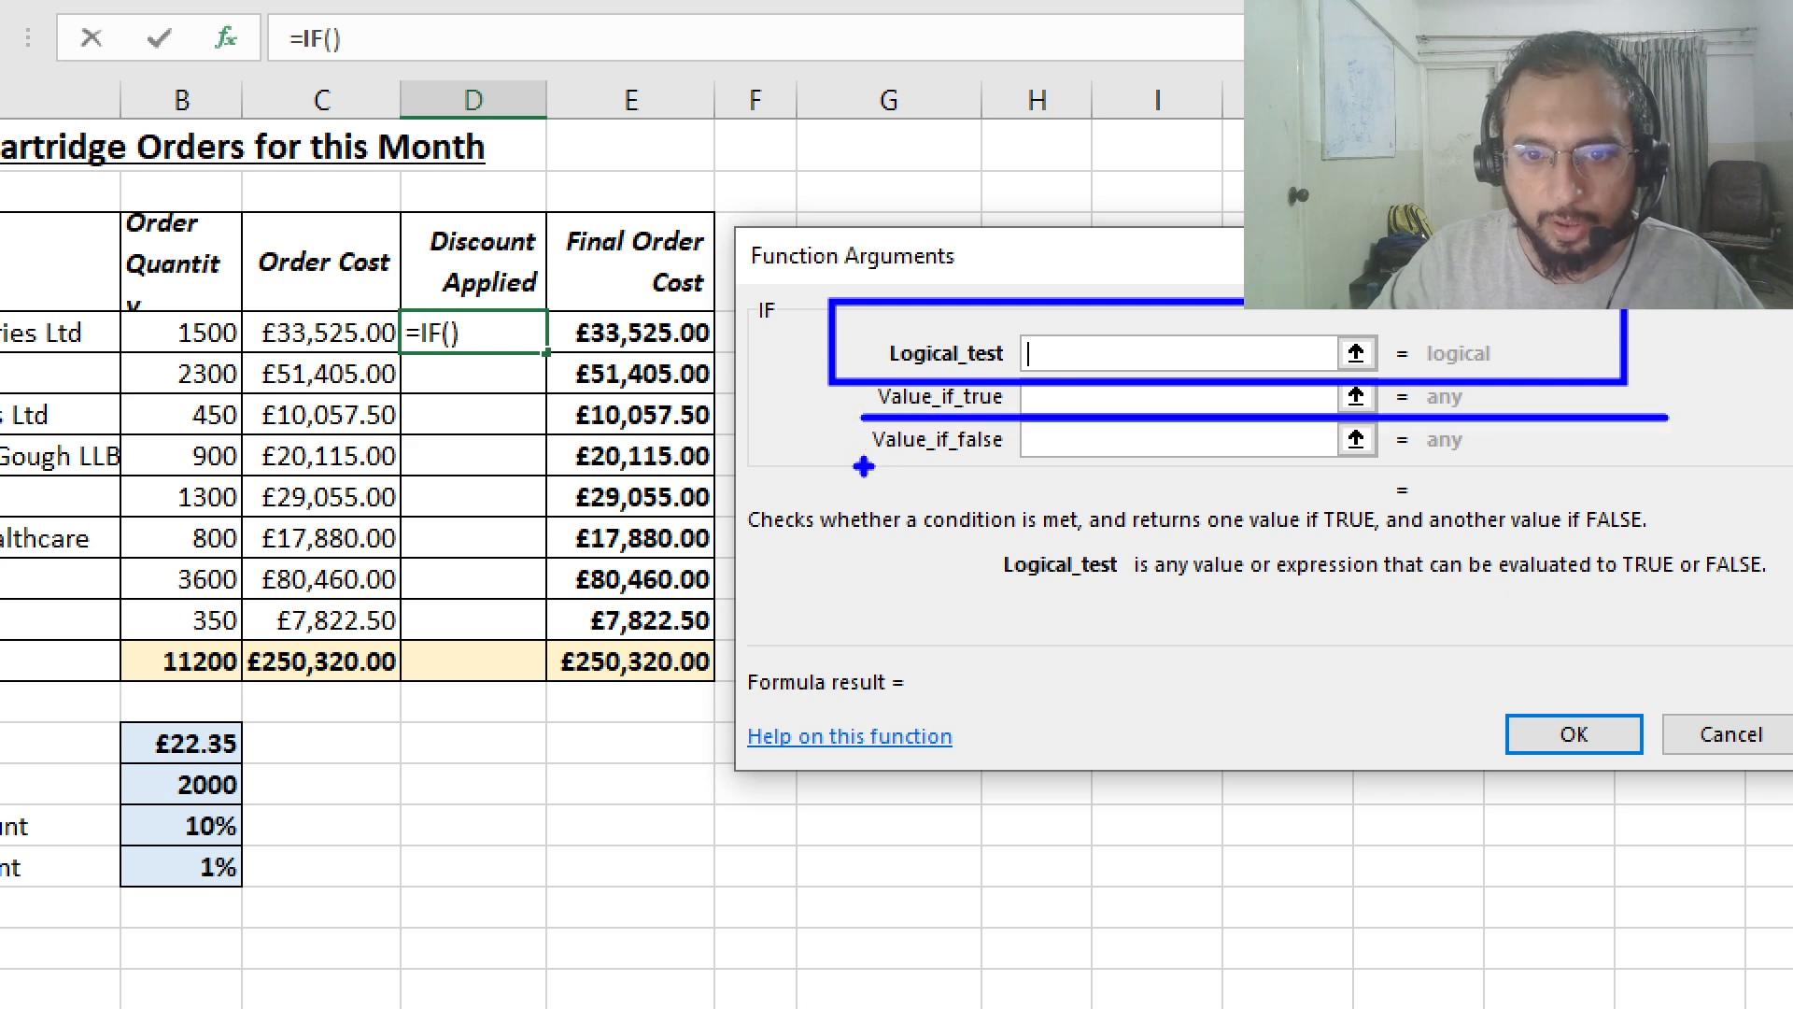
mouse_move(864, 466)
left_mouse_down()
mouse_move(1515, 495)
mouse_move(1790, 484)
left_mouse_up()
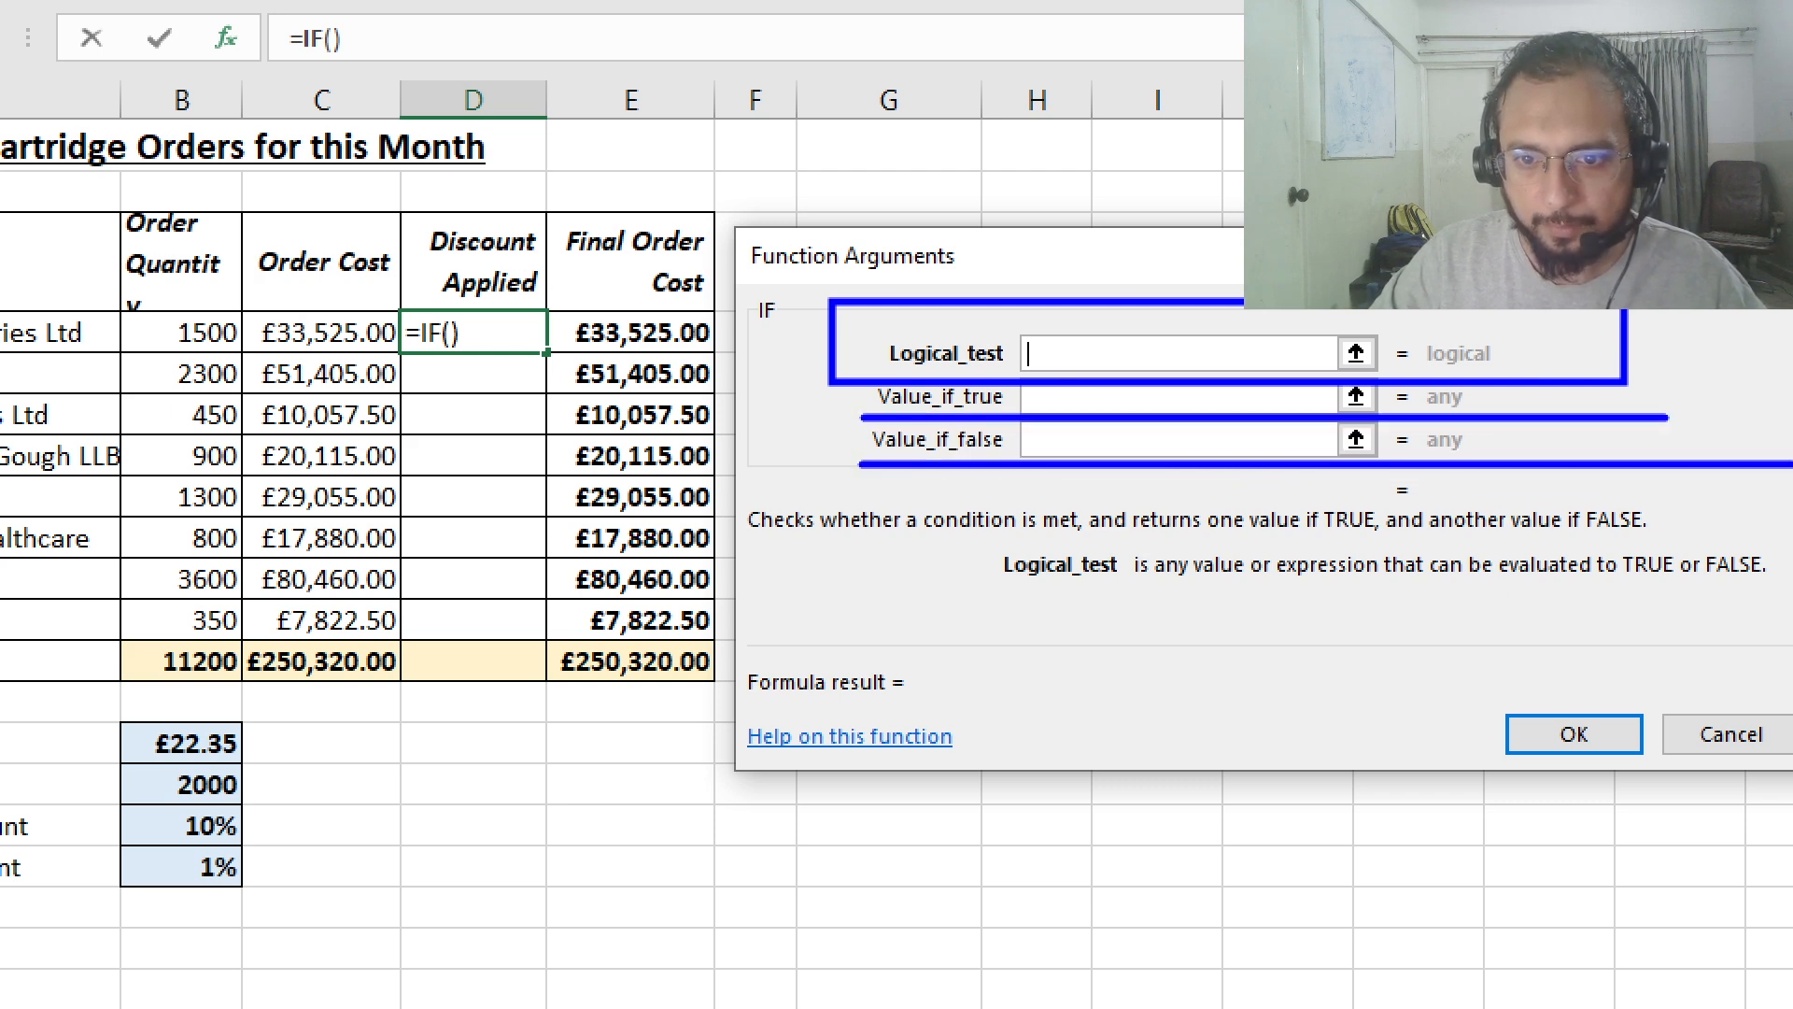
- Set the IF function's Logical_test to B4>B15 to compare the first order quantity with the threshold
key("Escape")
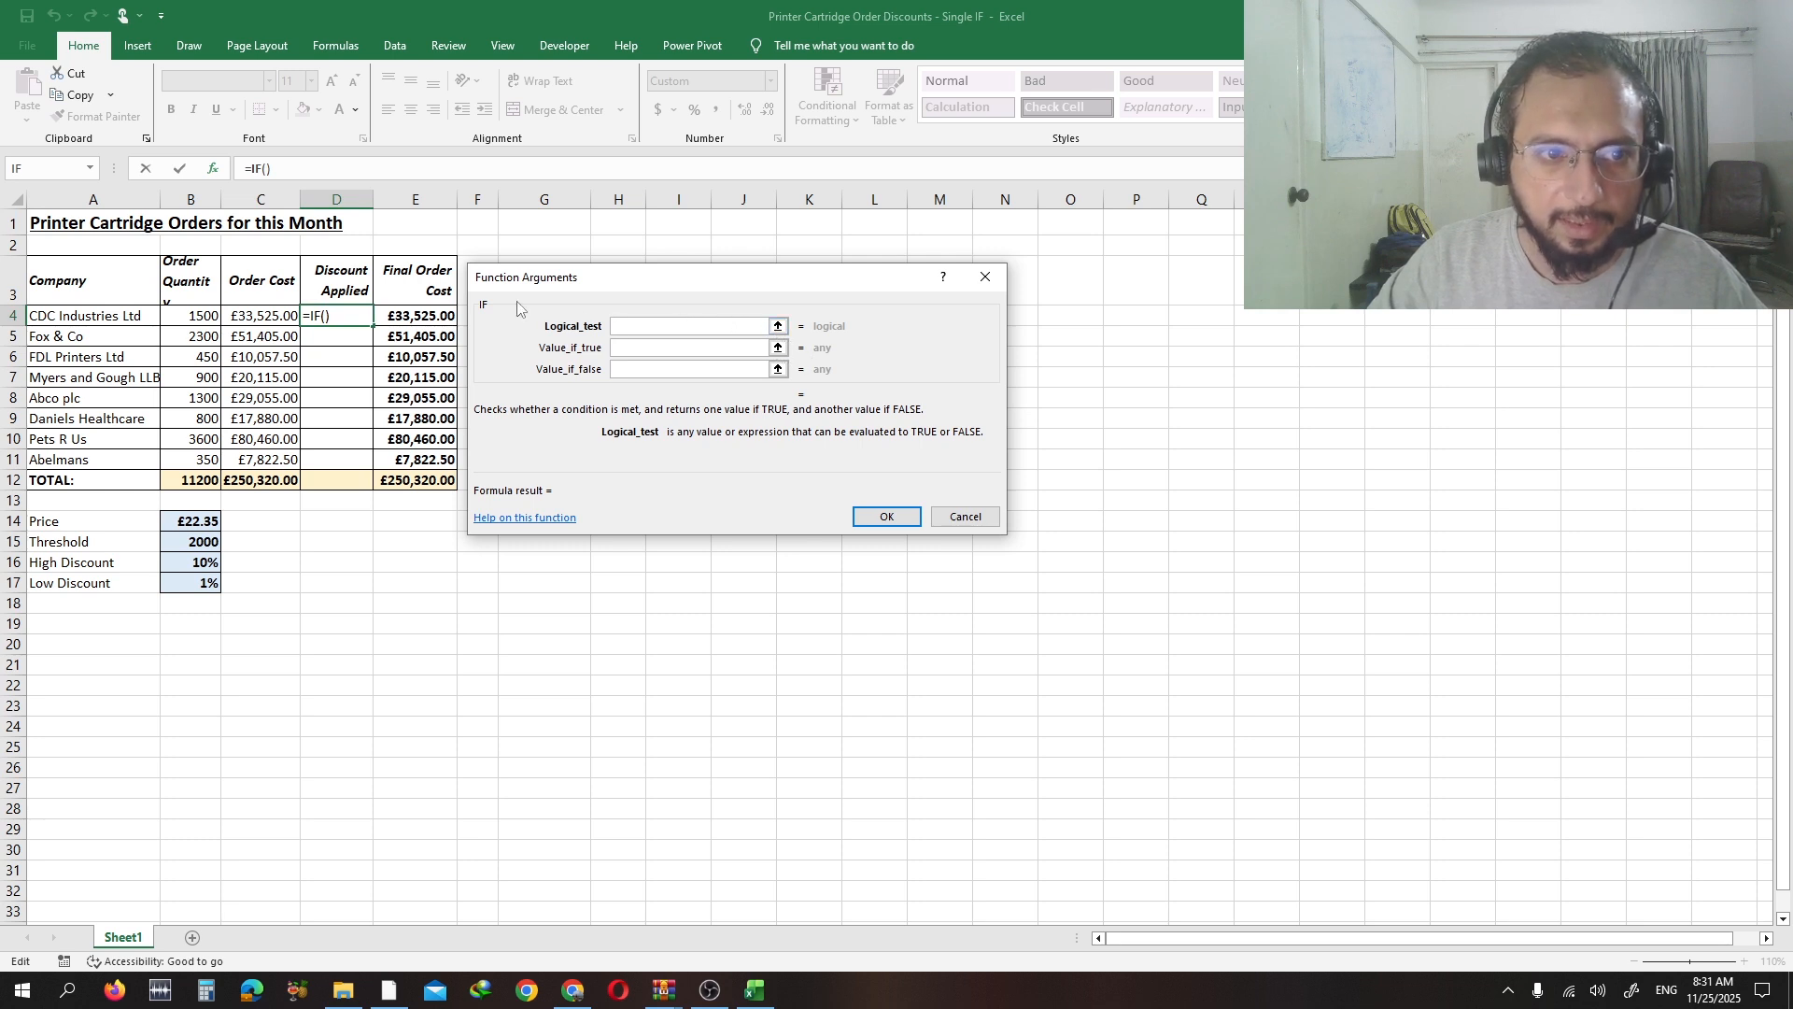
left_click(193, 312)
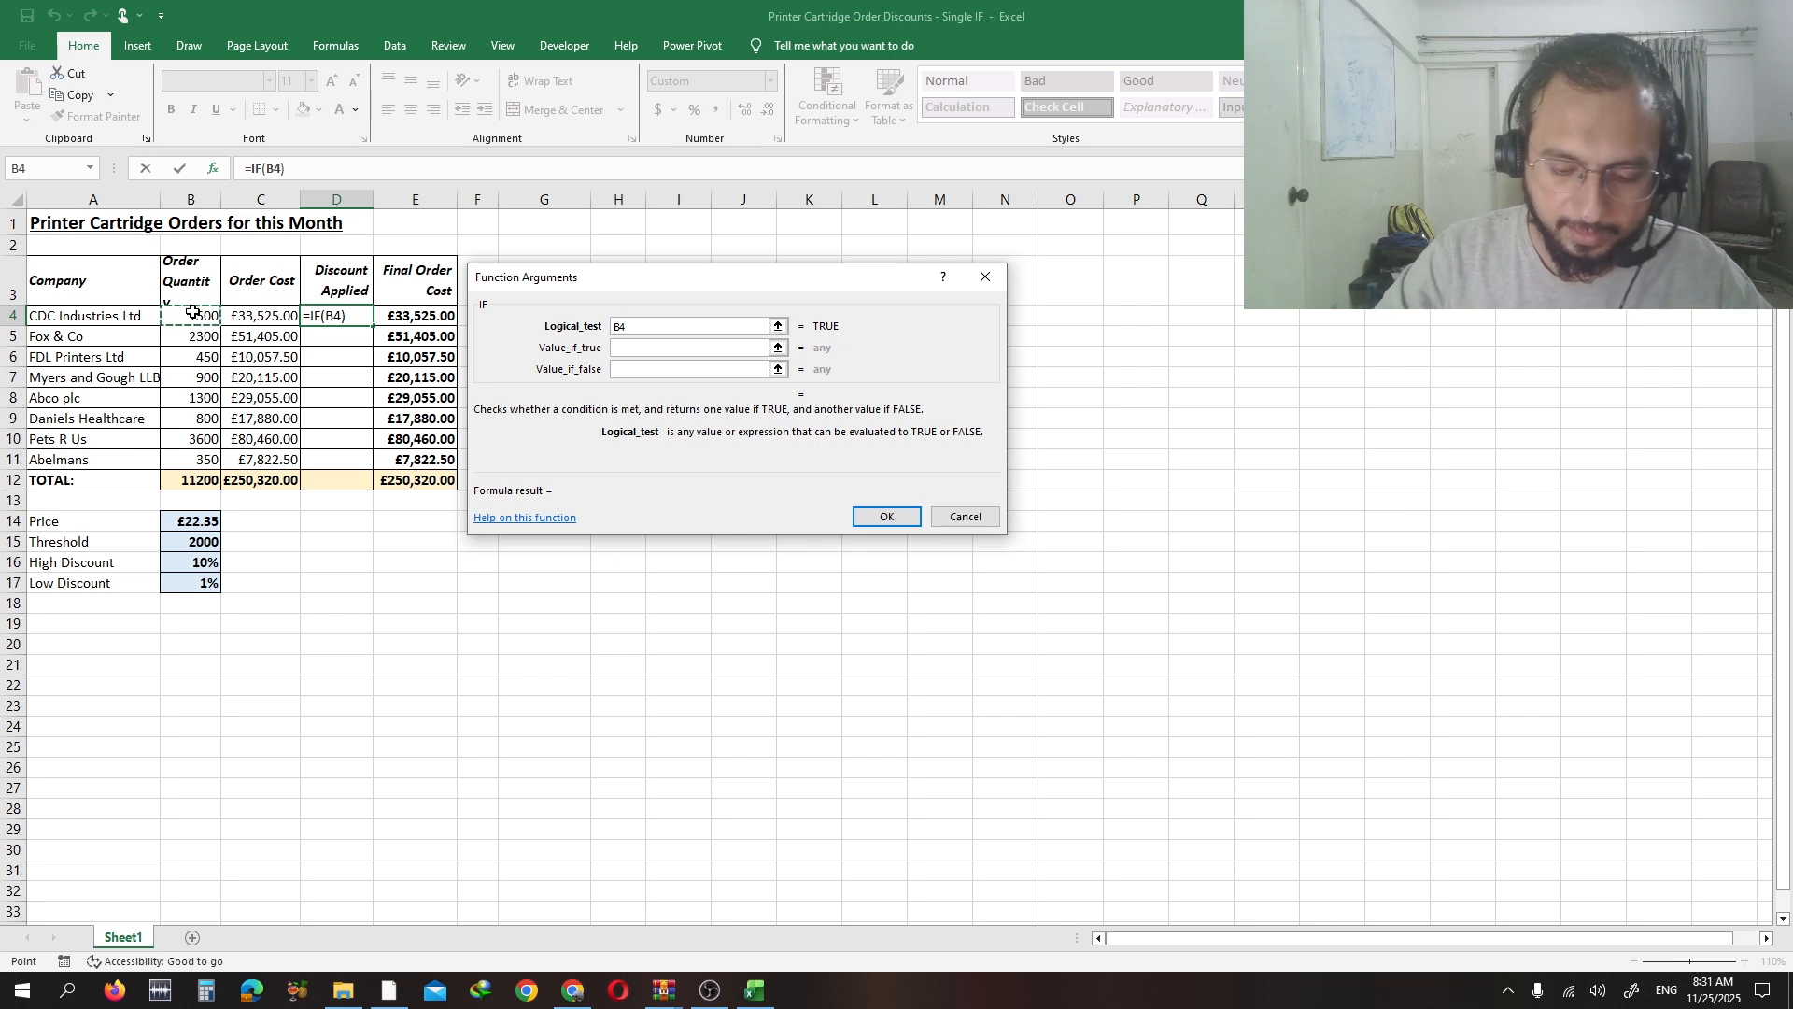
type(">")
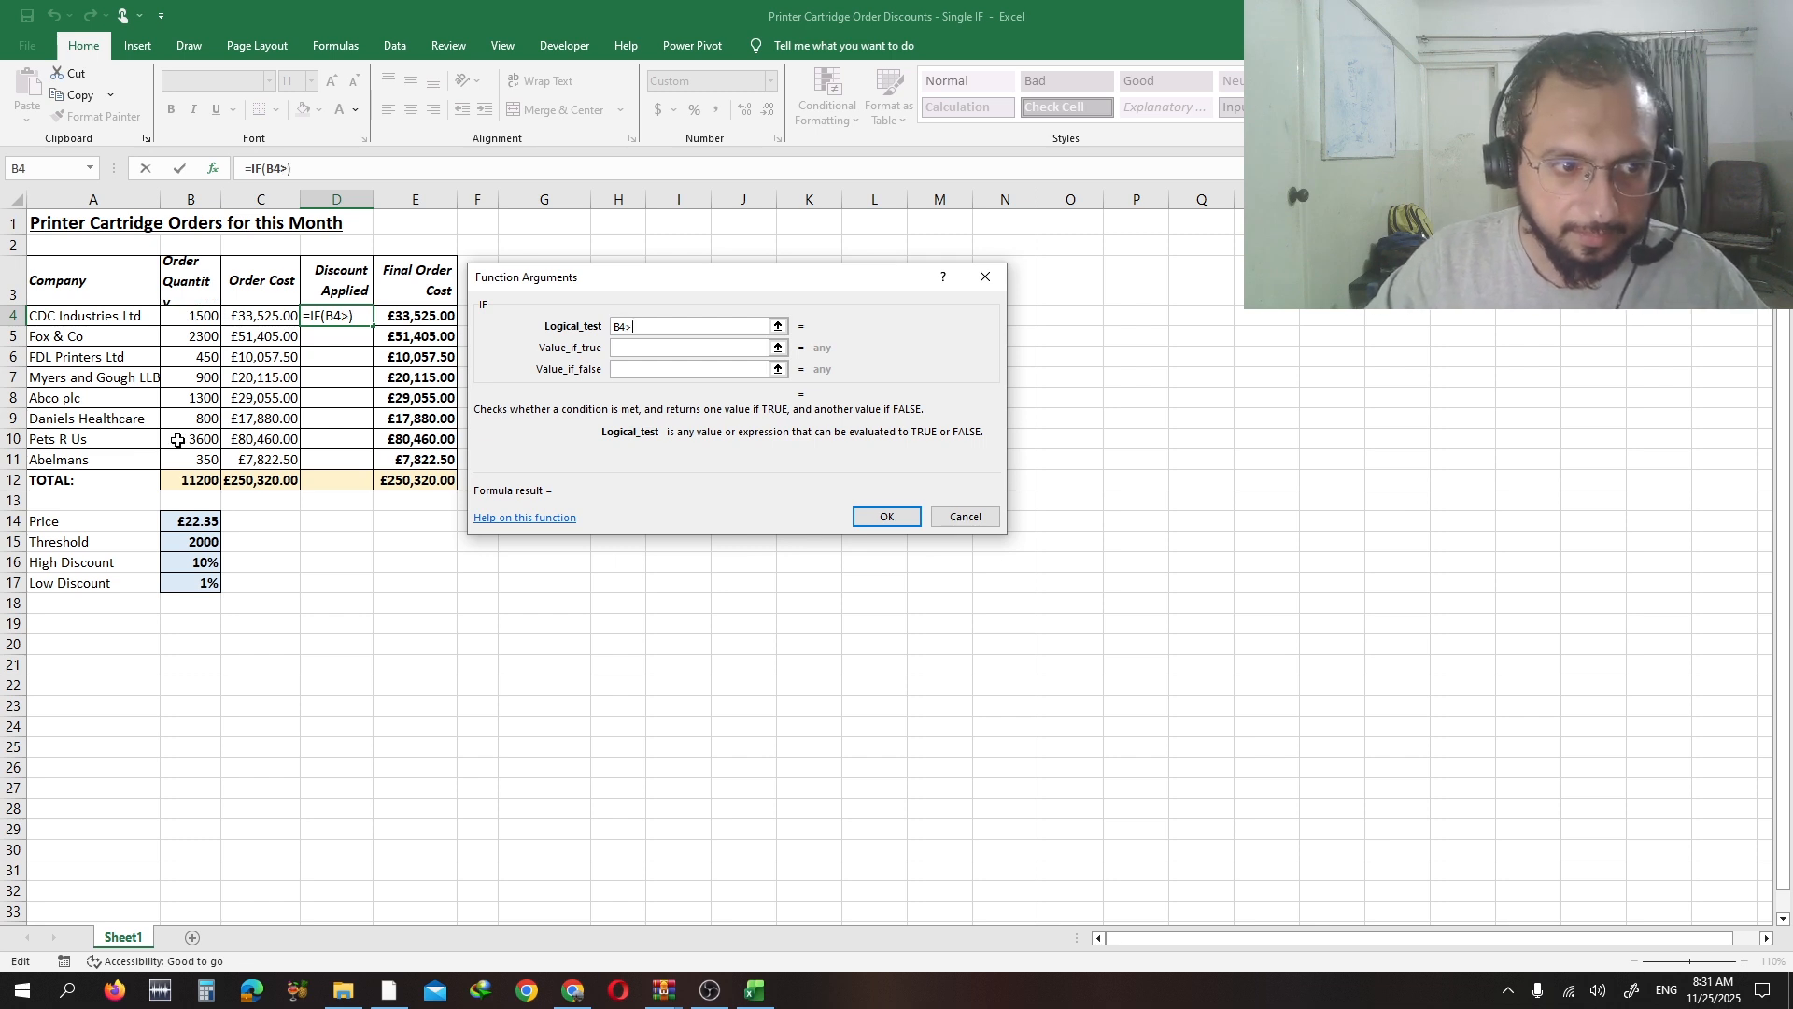
left_click(181, 542)
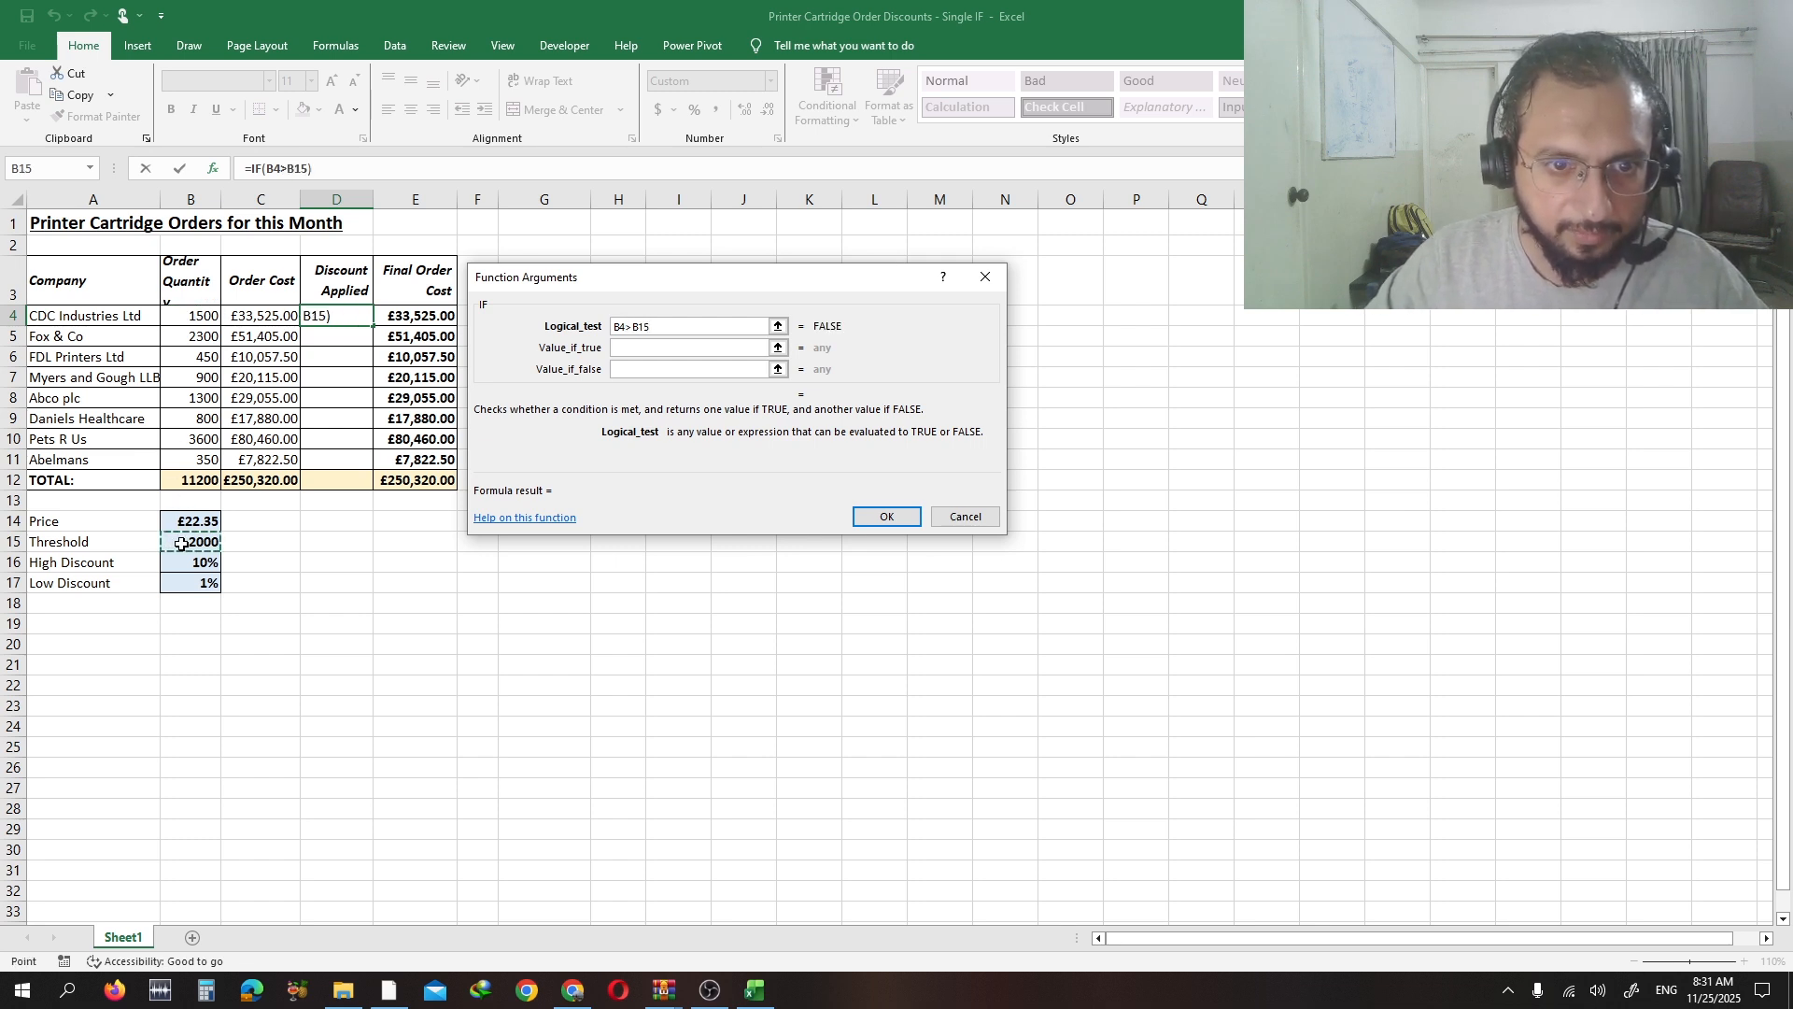
- Set Value_if_true to the high discount in B16 and Value_if_false to the low discount in B17, and insert the function in D4
left_click(632, 348)
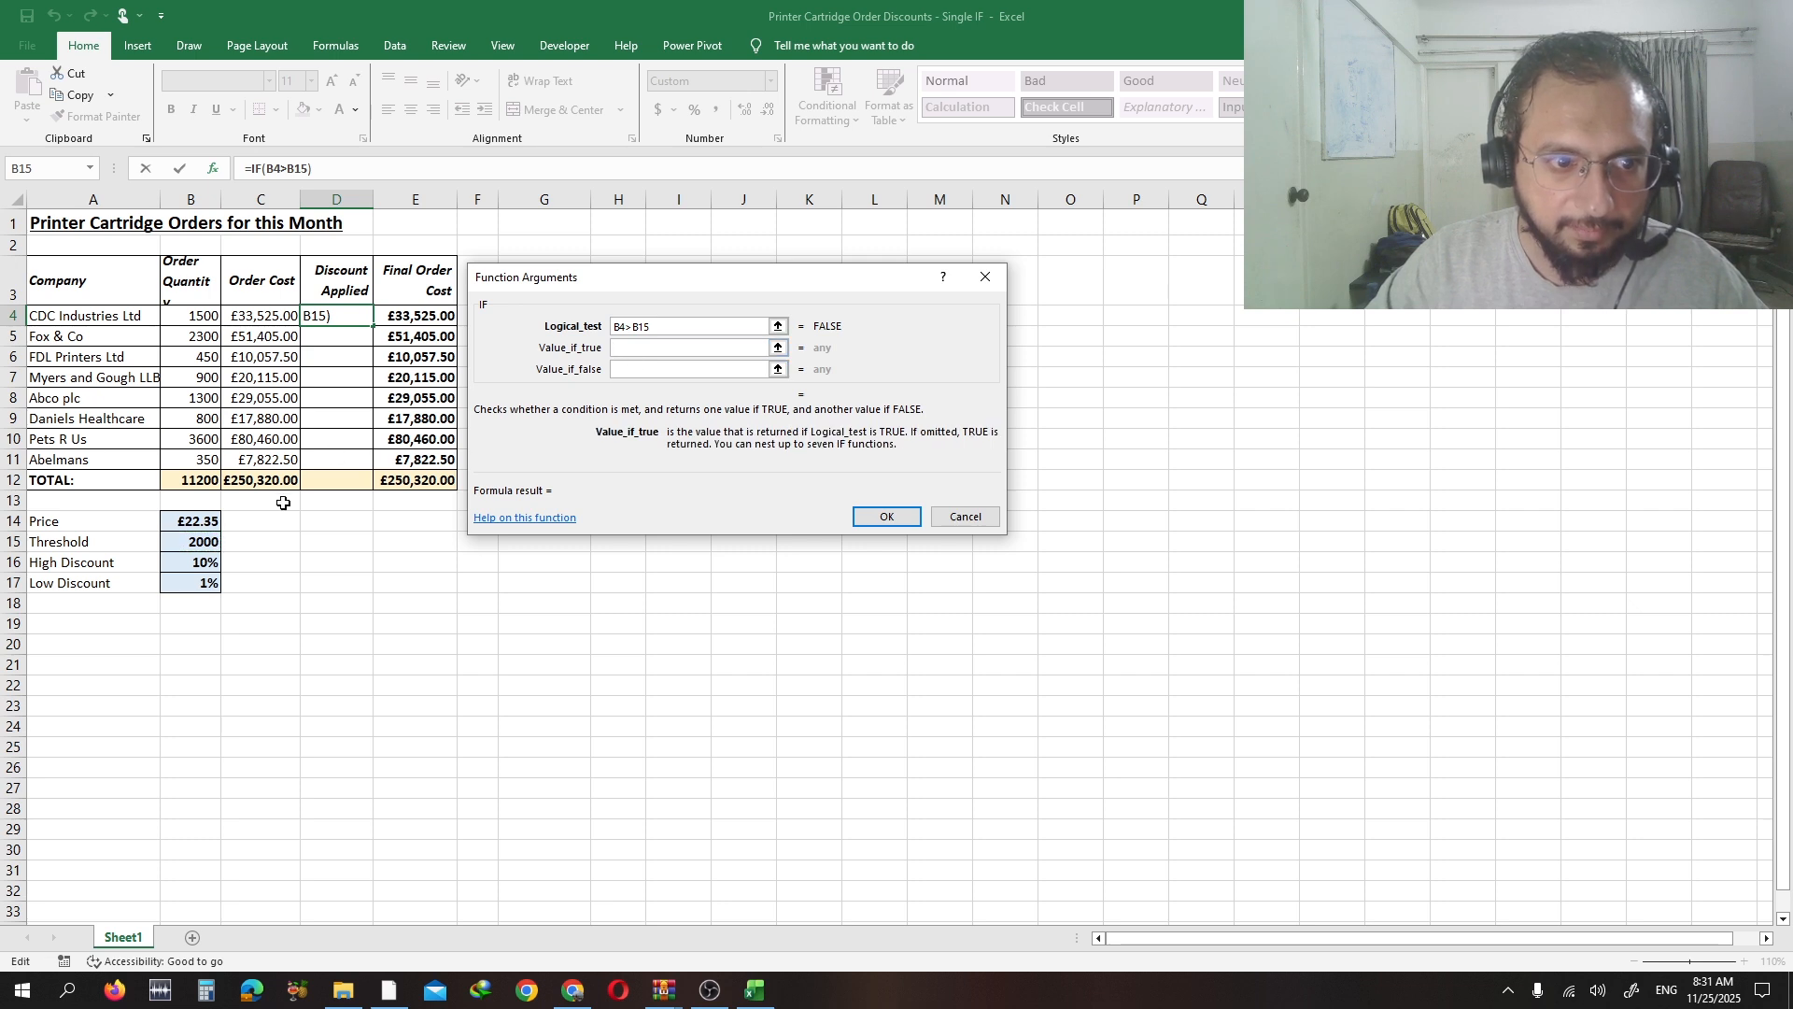
left_click(200, 563)
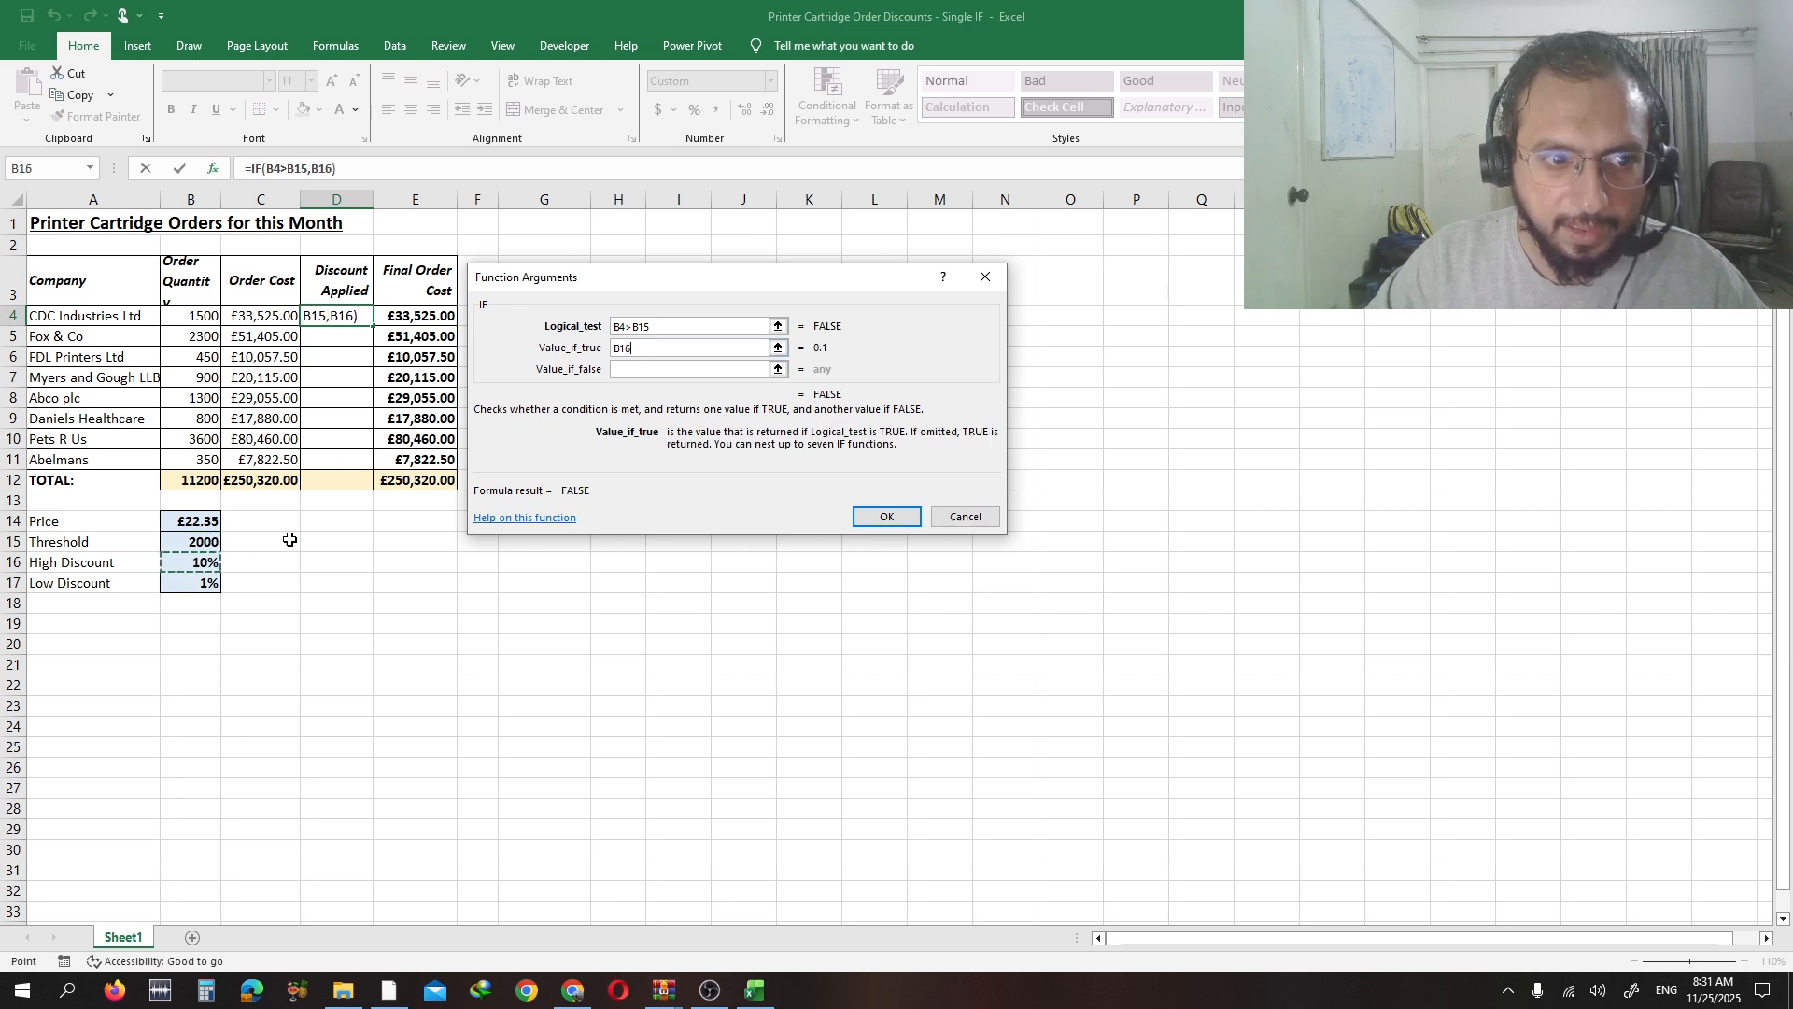
left_click(642, 369)
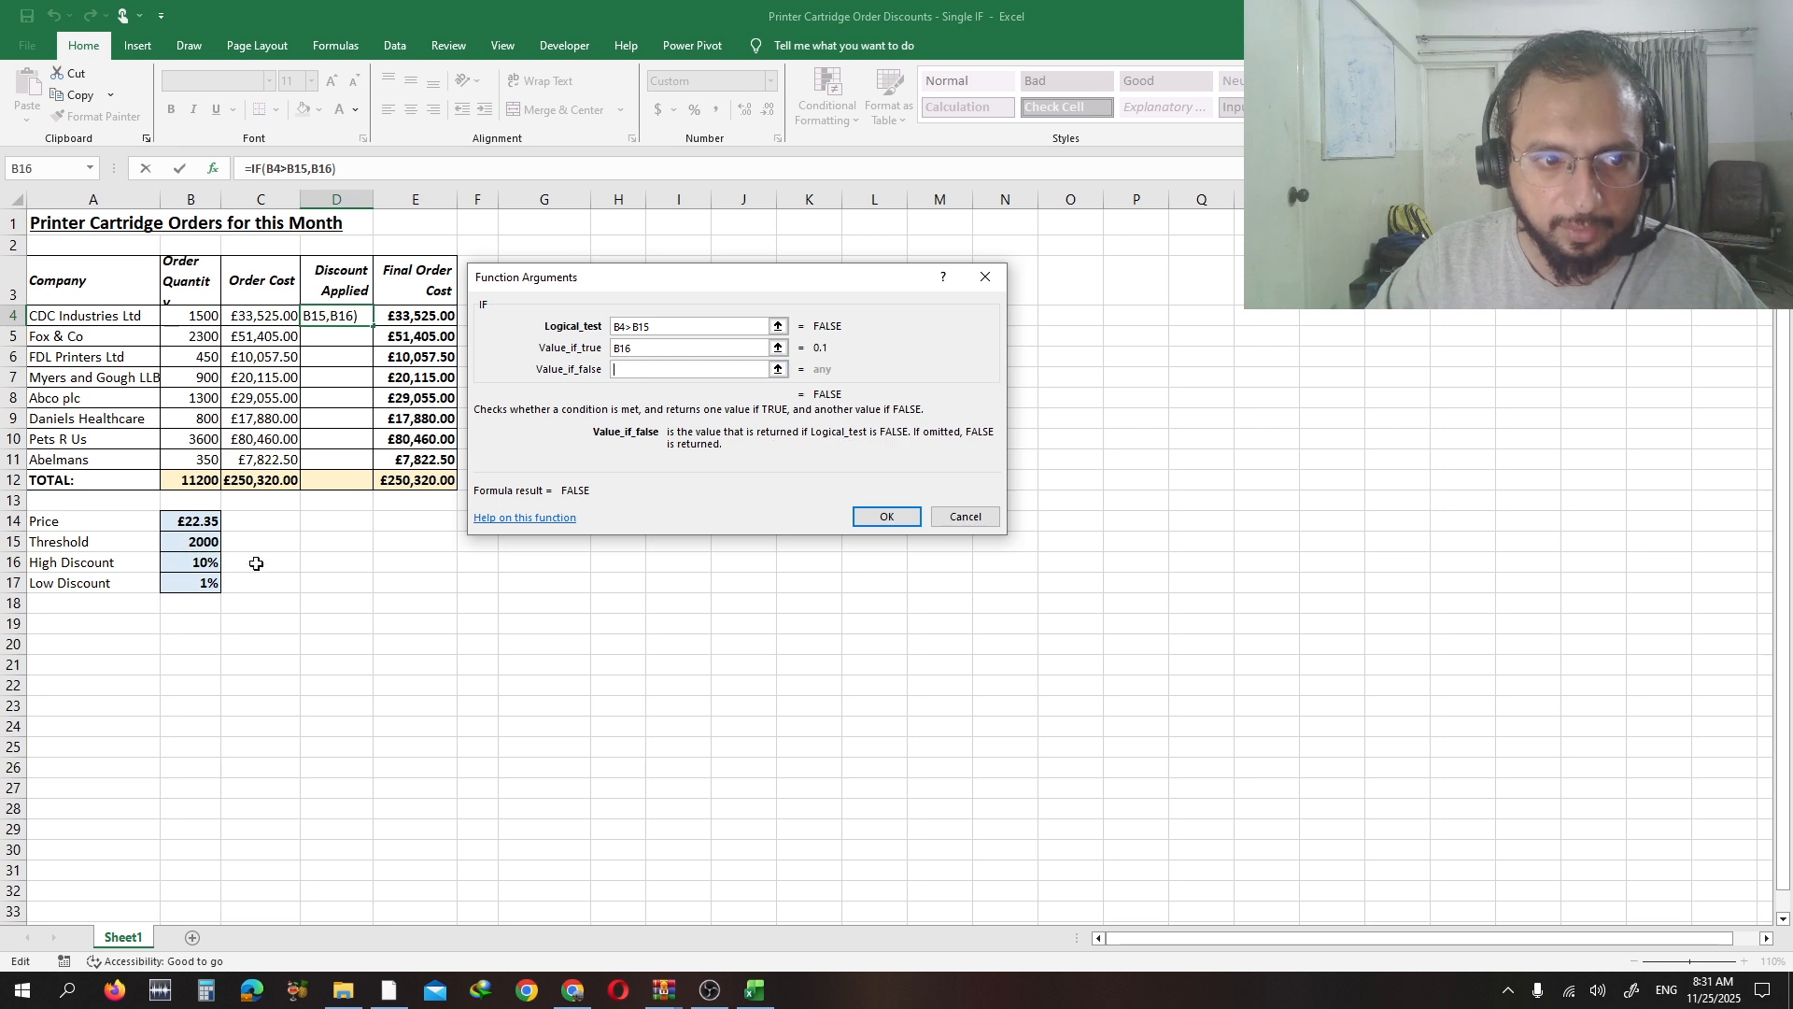
left_click(208, 586)
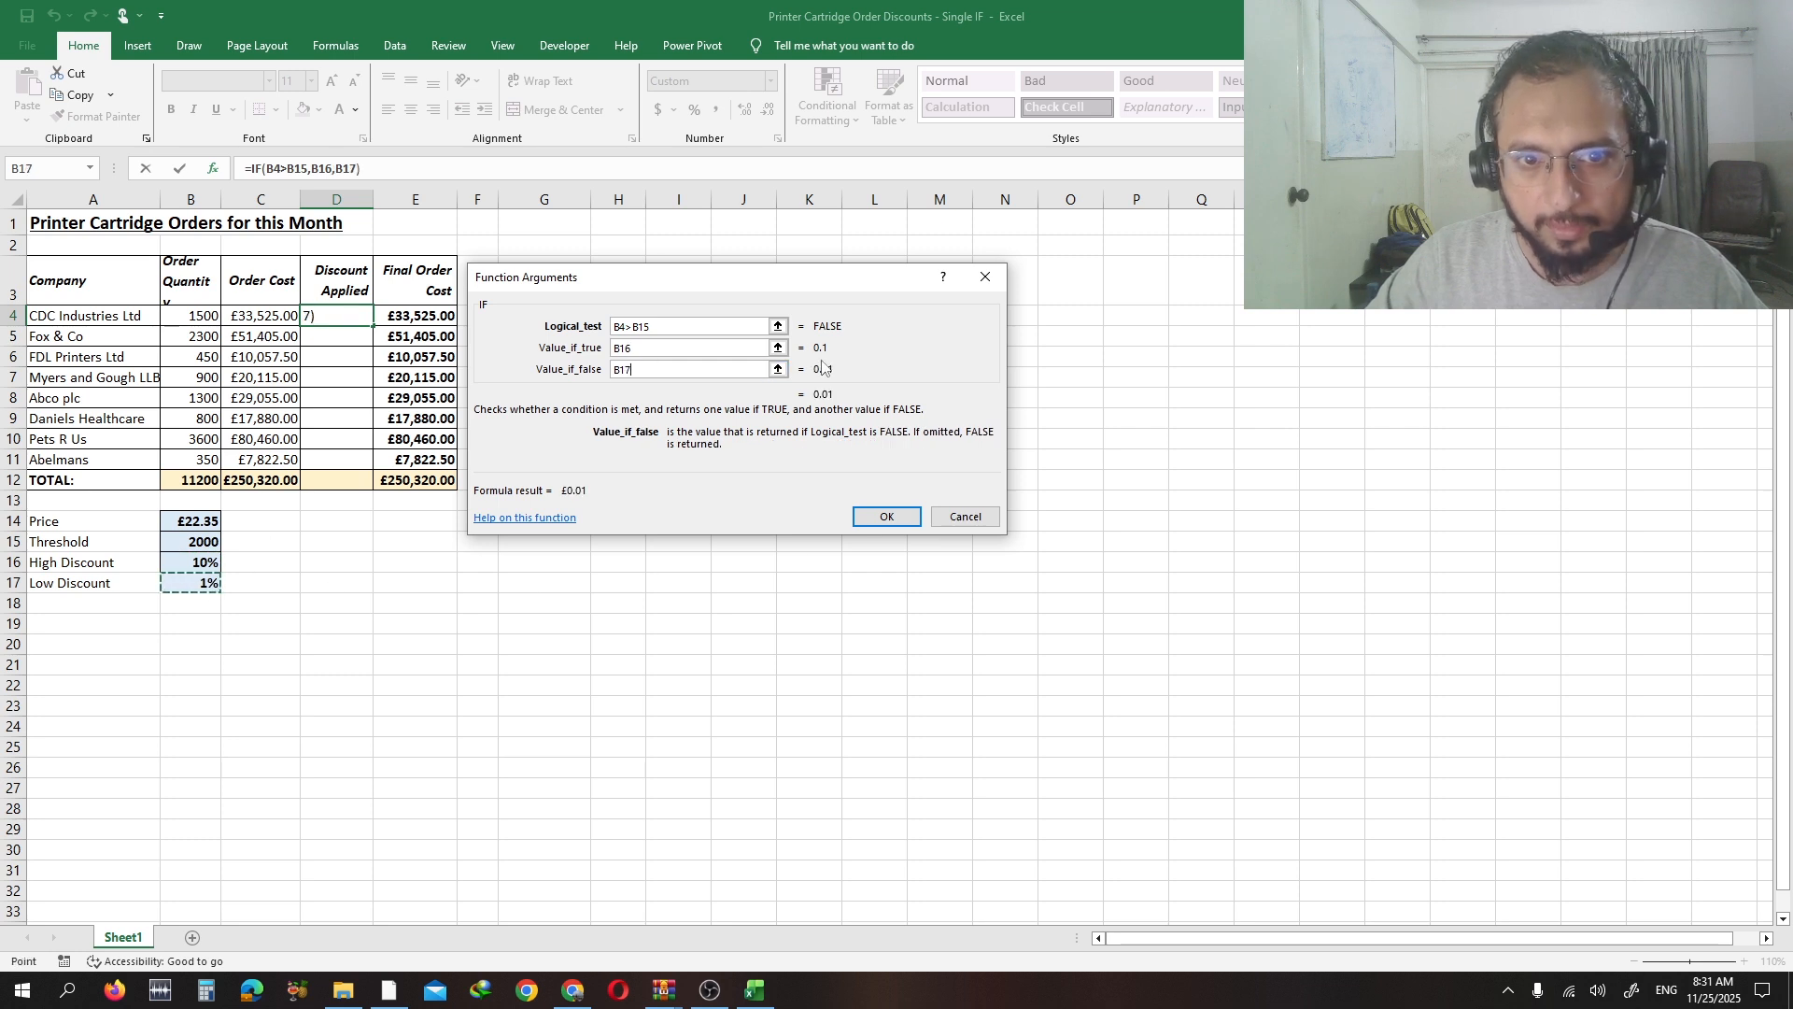
left_click_drag(705, 291, 779, 292)
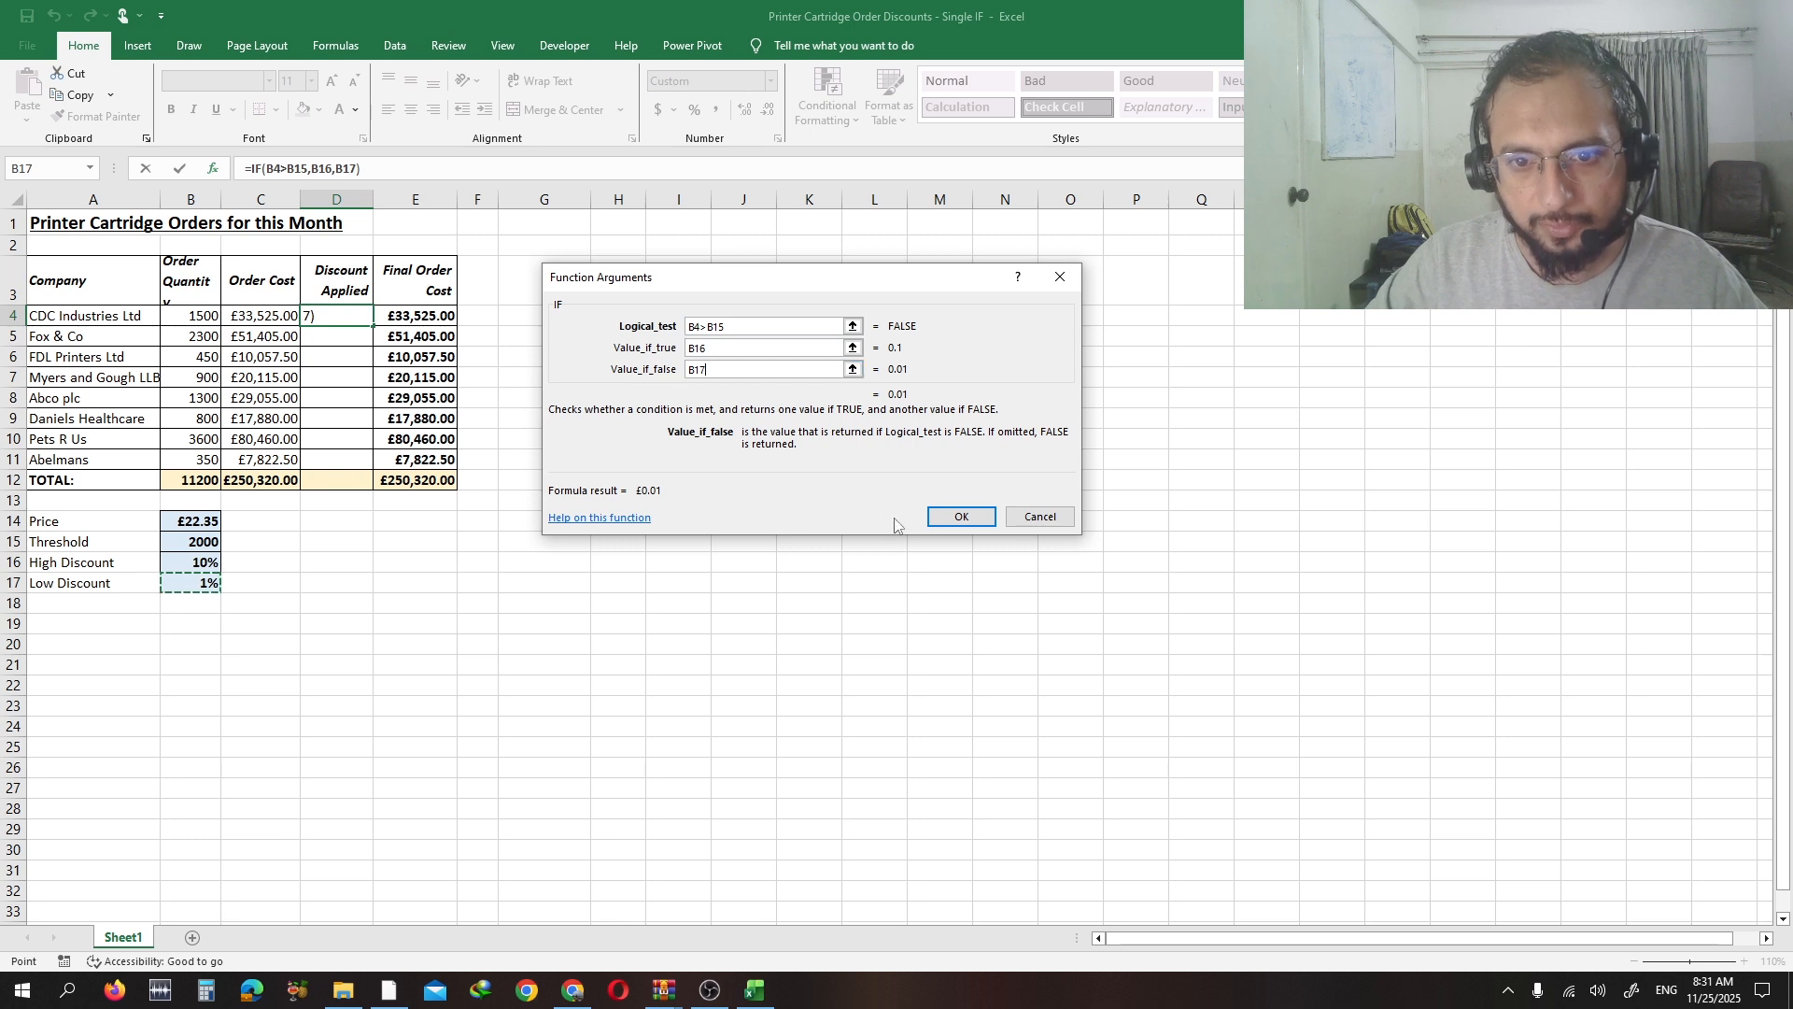
left_click(960, 517)
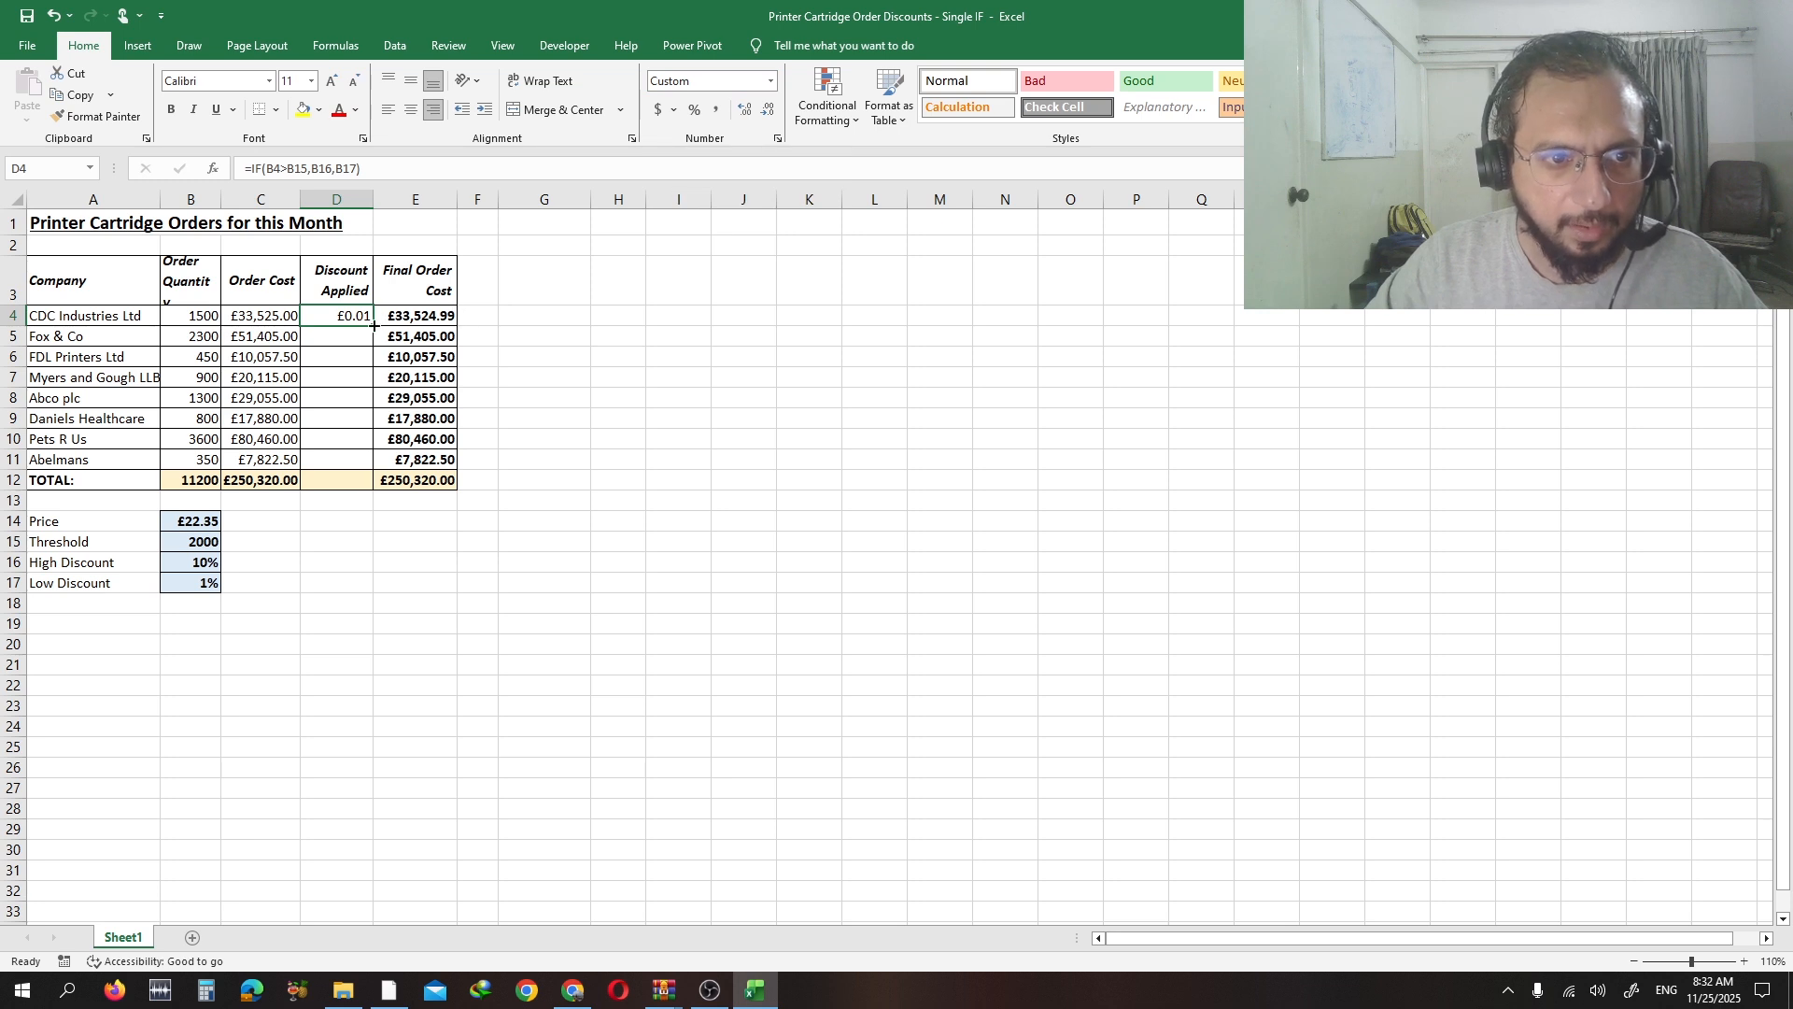
- Copy the D4 formula down to D11 and check the cell references in the copied formulas
left_click_drag(374, 326, 362, 464)
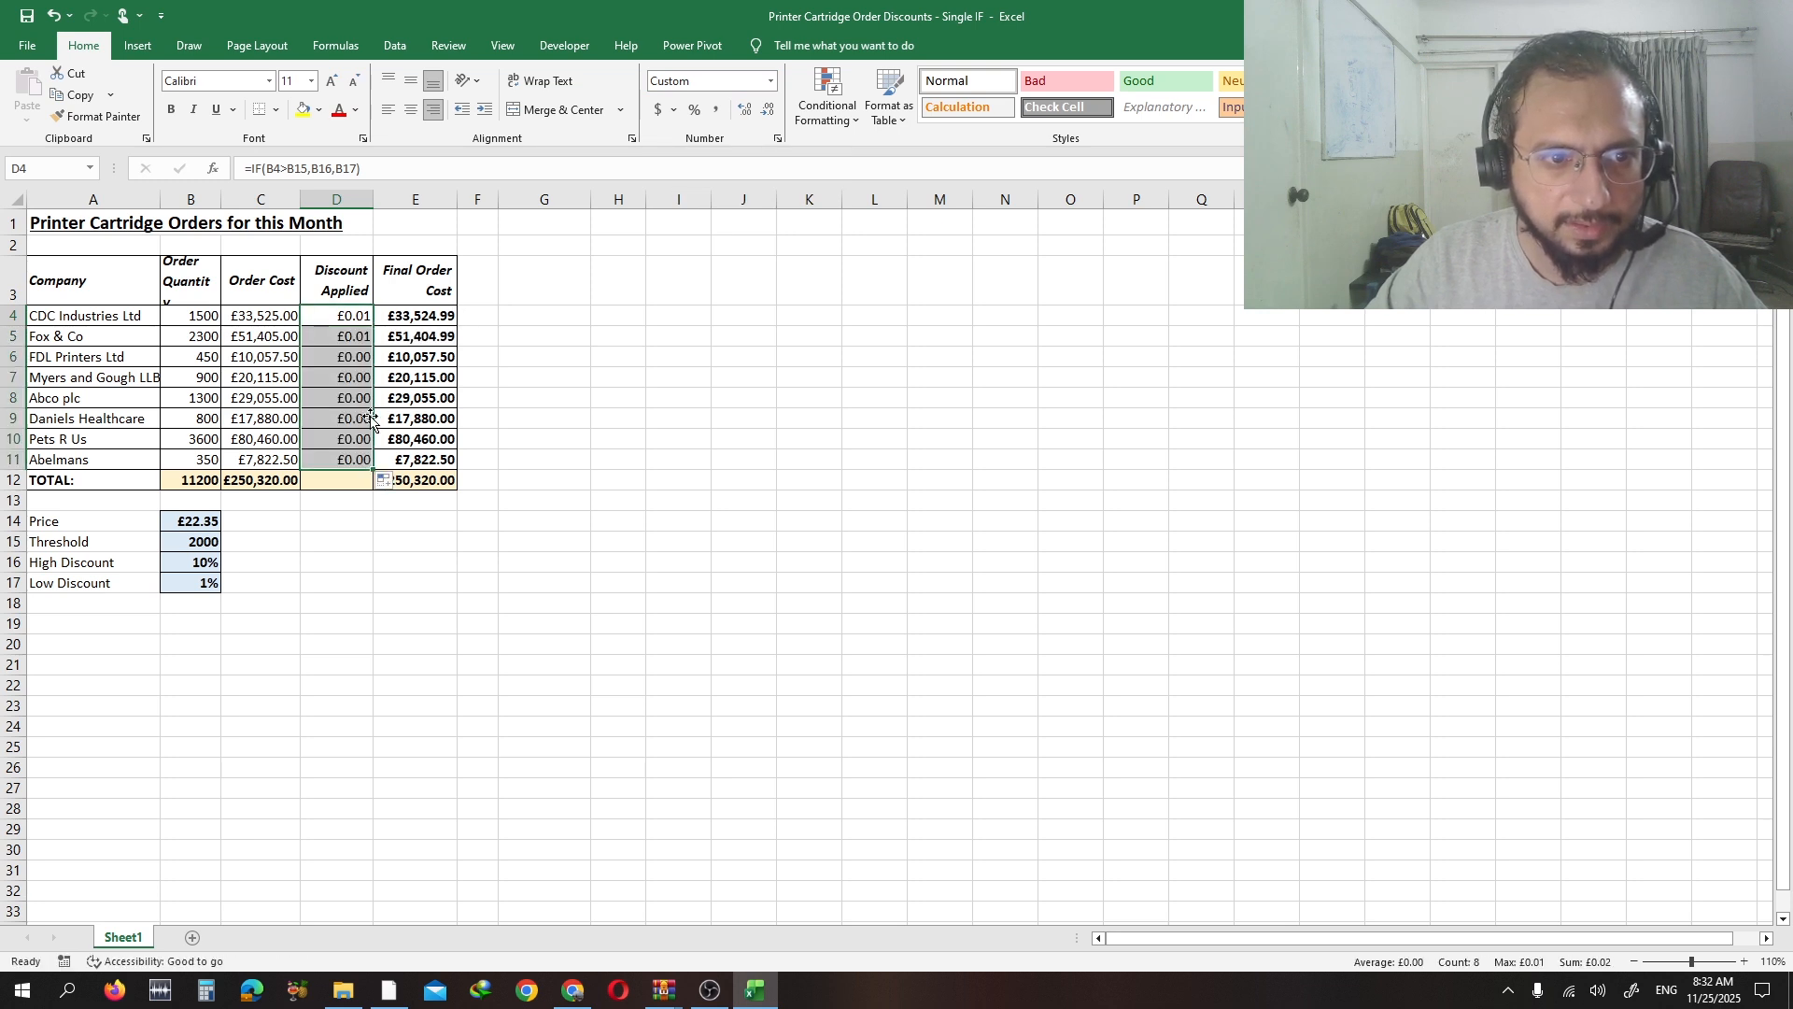
left_click(343, 334)
left_click(340, 357)
left_click(341, 383)
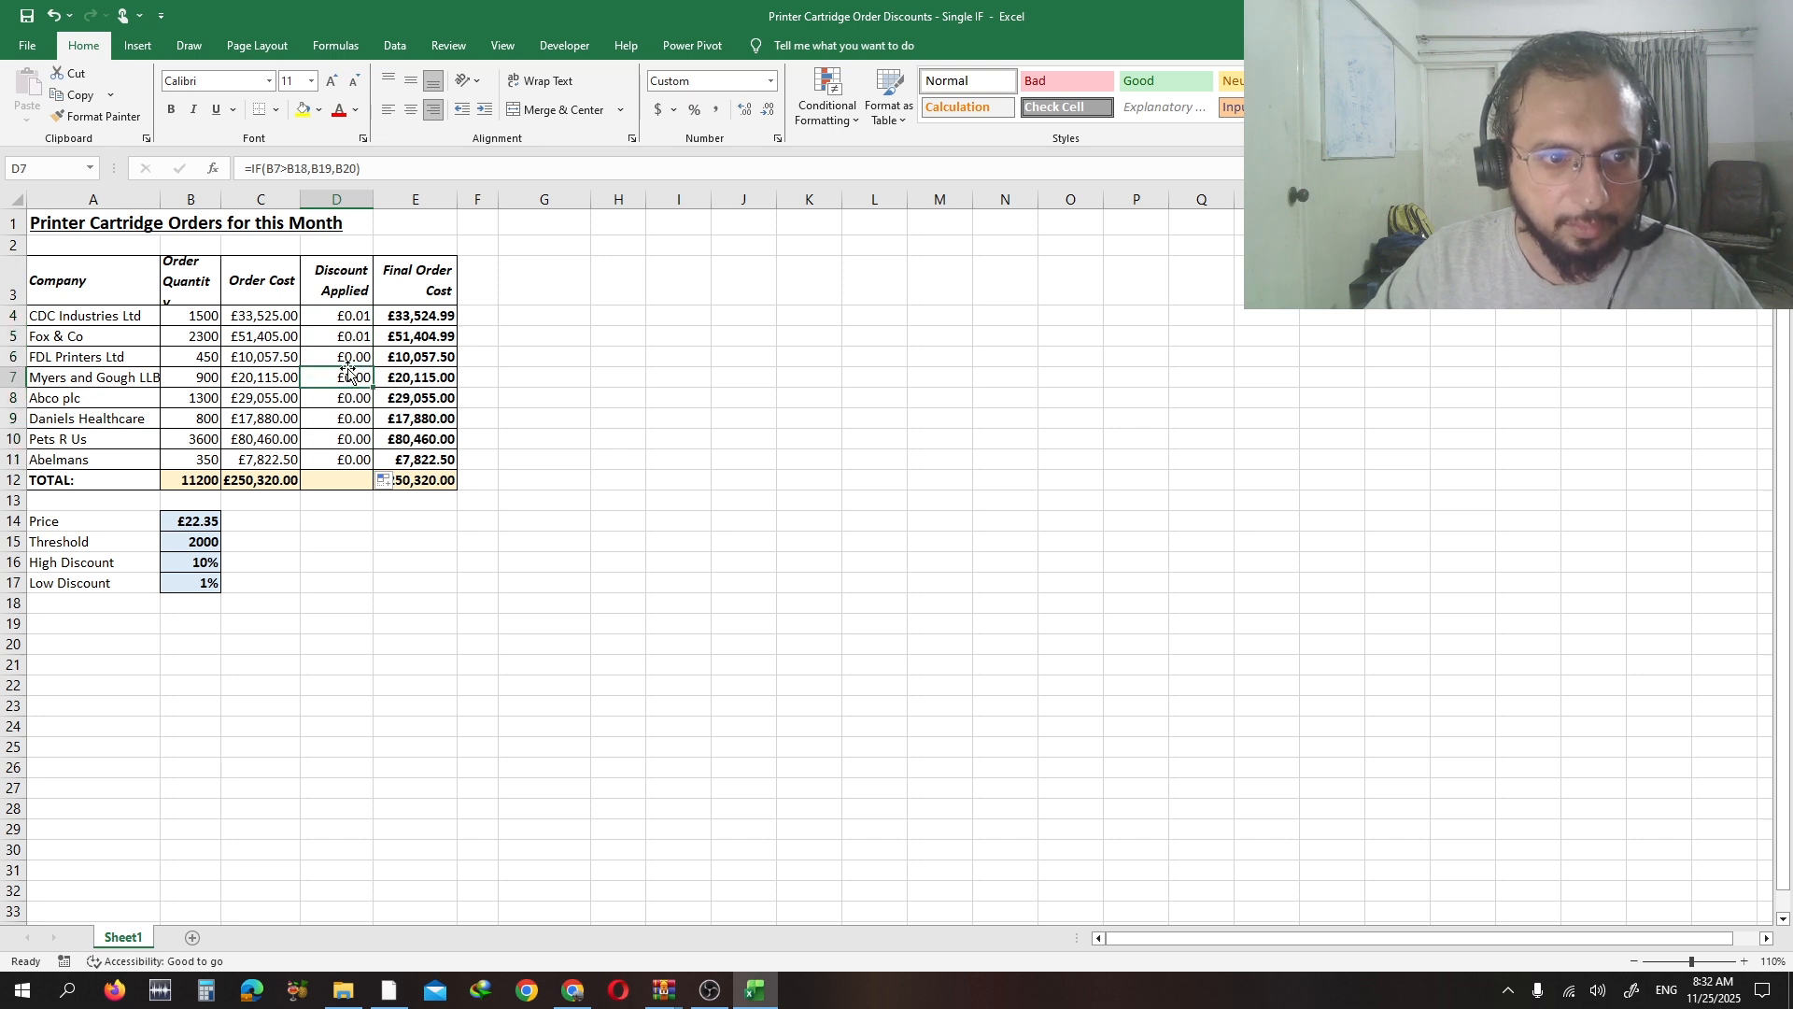
left_click(345, 441)
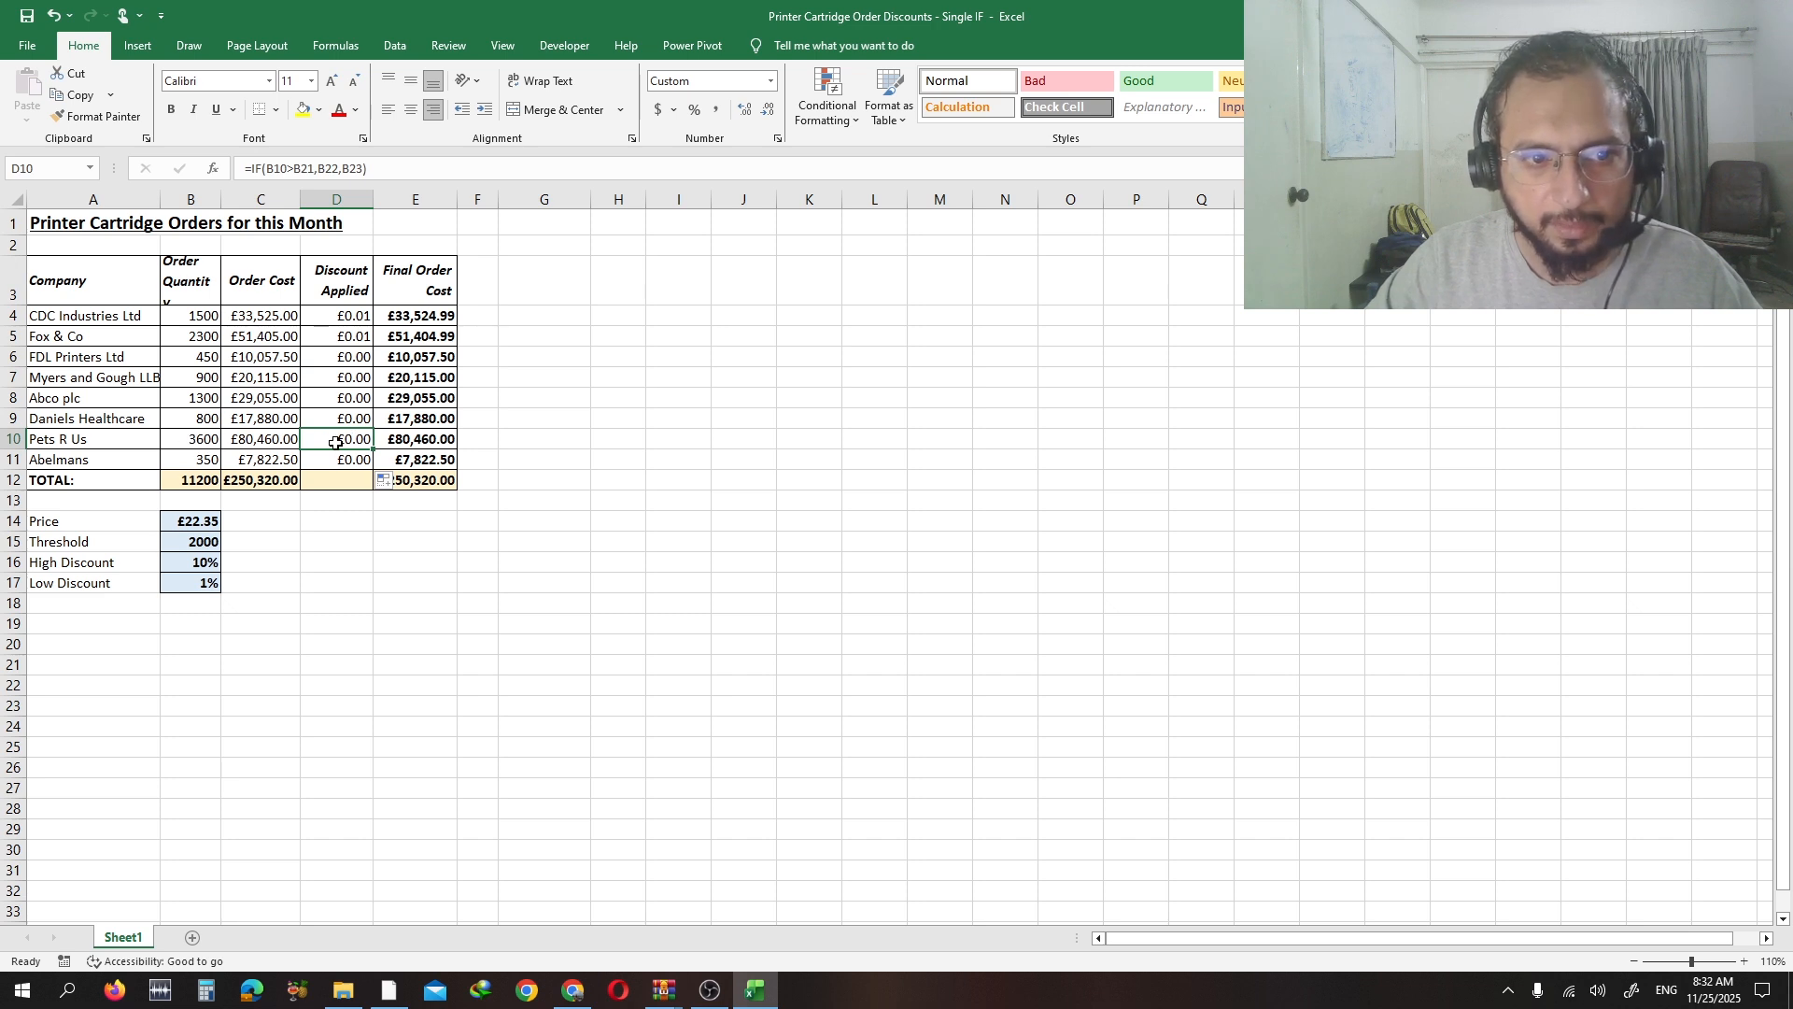
- Examine the references to B15, B16 and B17 in the IF formula of cell D4
left_click(351, 322)
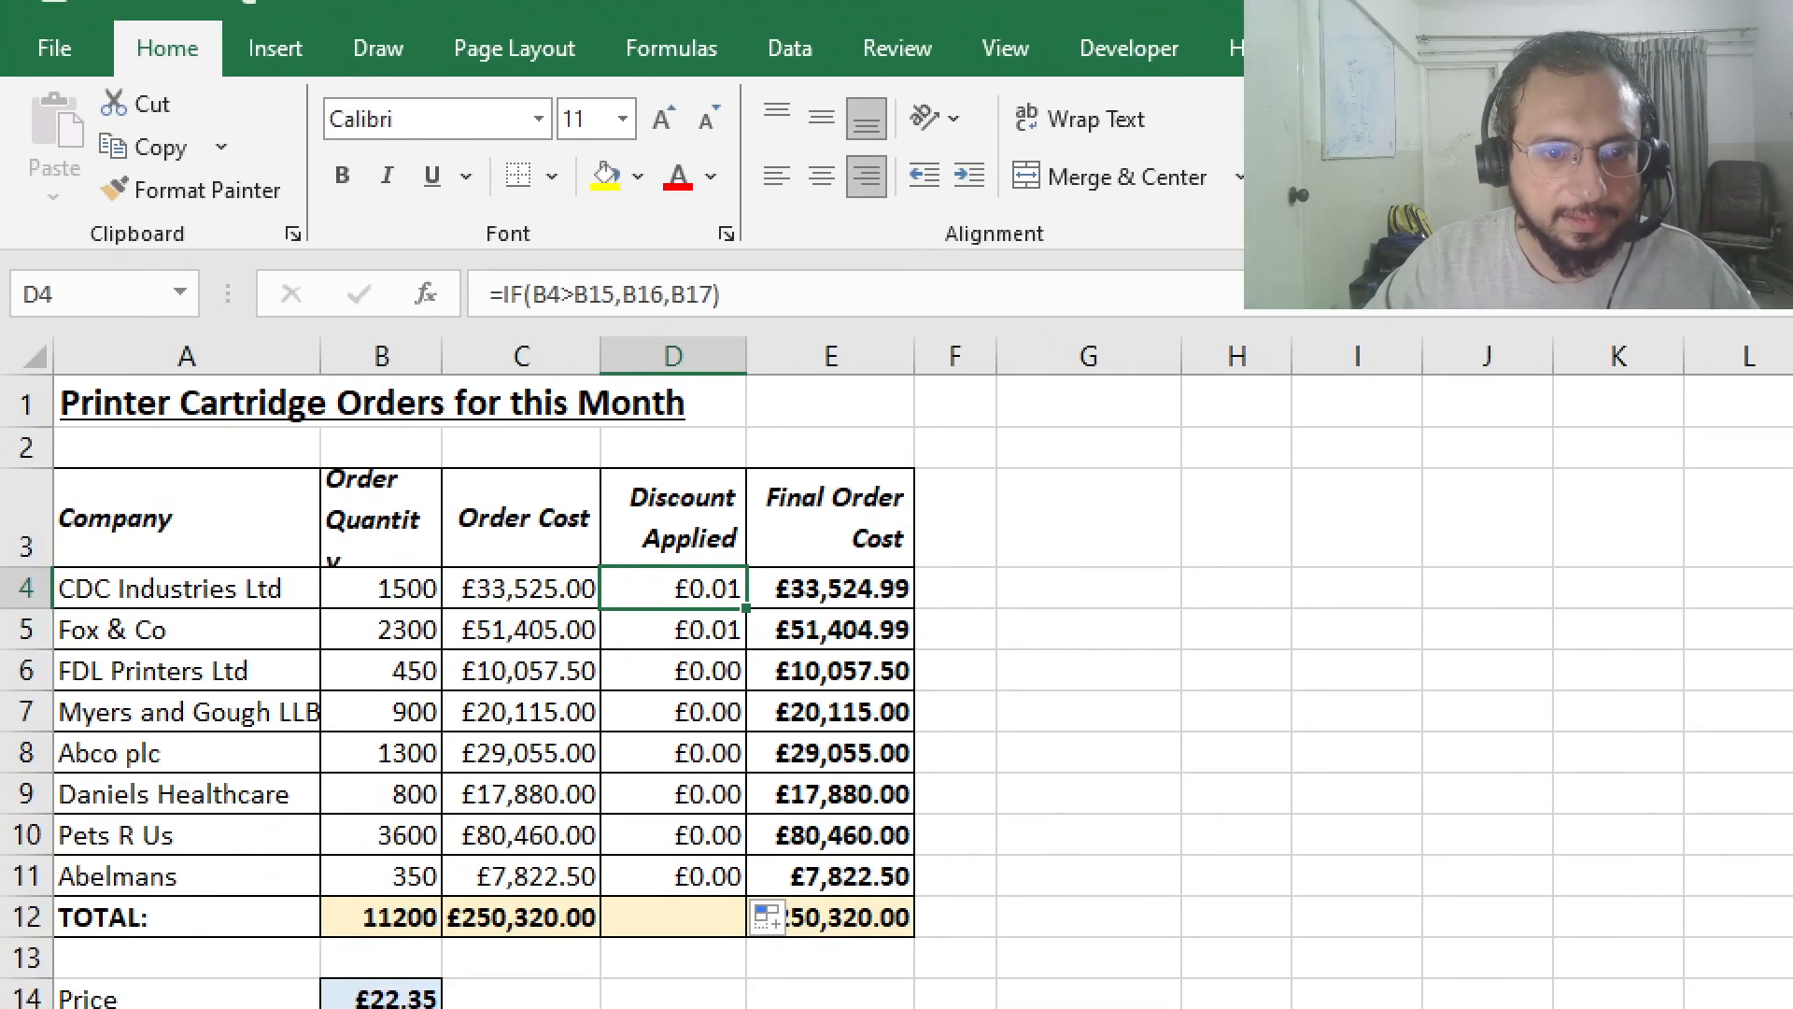
left_click_drag(456, 249, 861, 333)
mouse_move(563, 320)
left_mouse_down()
mouse_move(732, 319)
mouse_move(727, 262)
mouse_move(638, 273)
mouse_move(625, 235)
mouse_move(583, 207)
left_mouse_up()
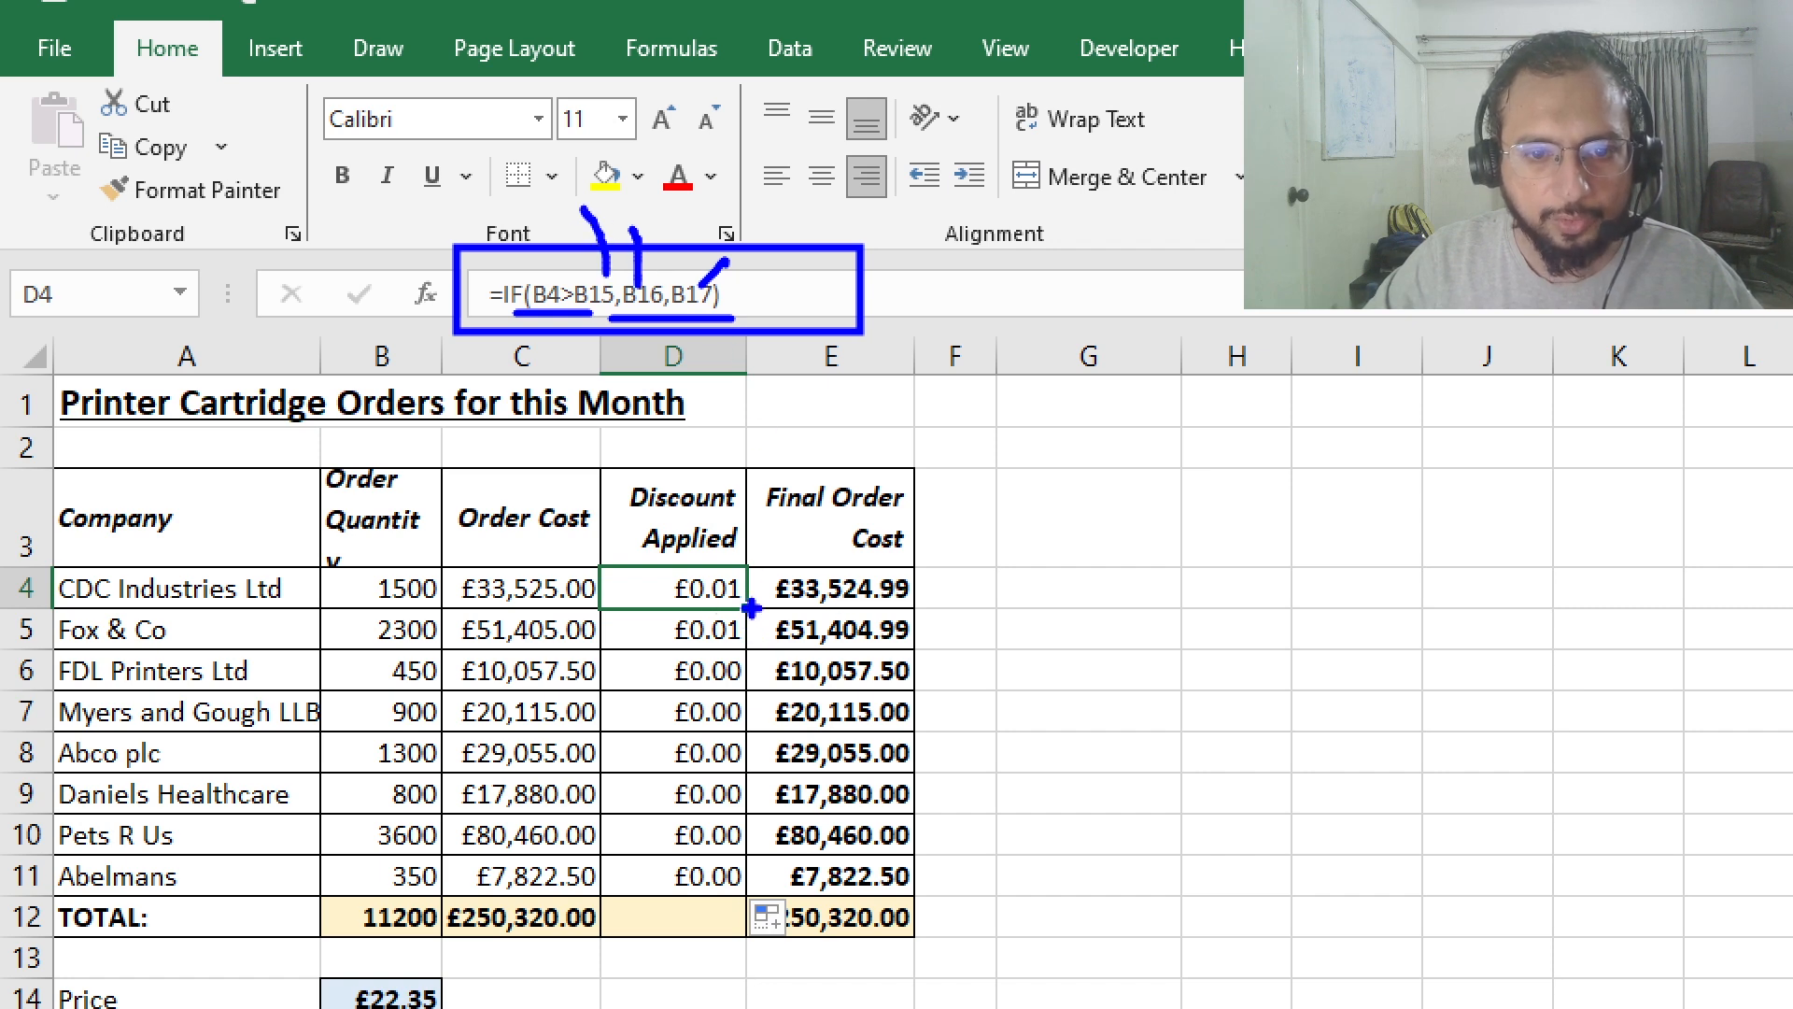
left_click_drag(752, 608, 747, 656)
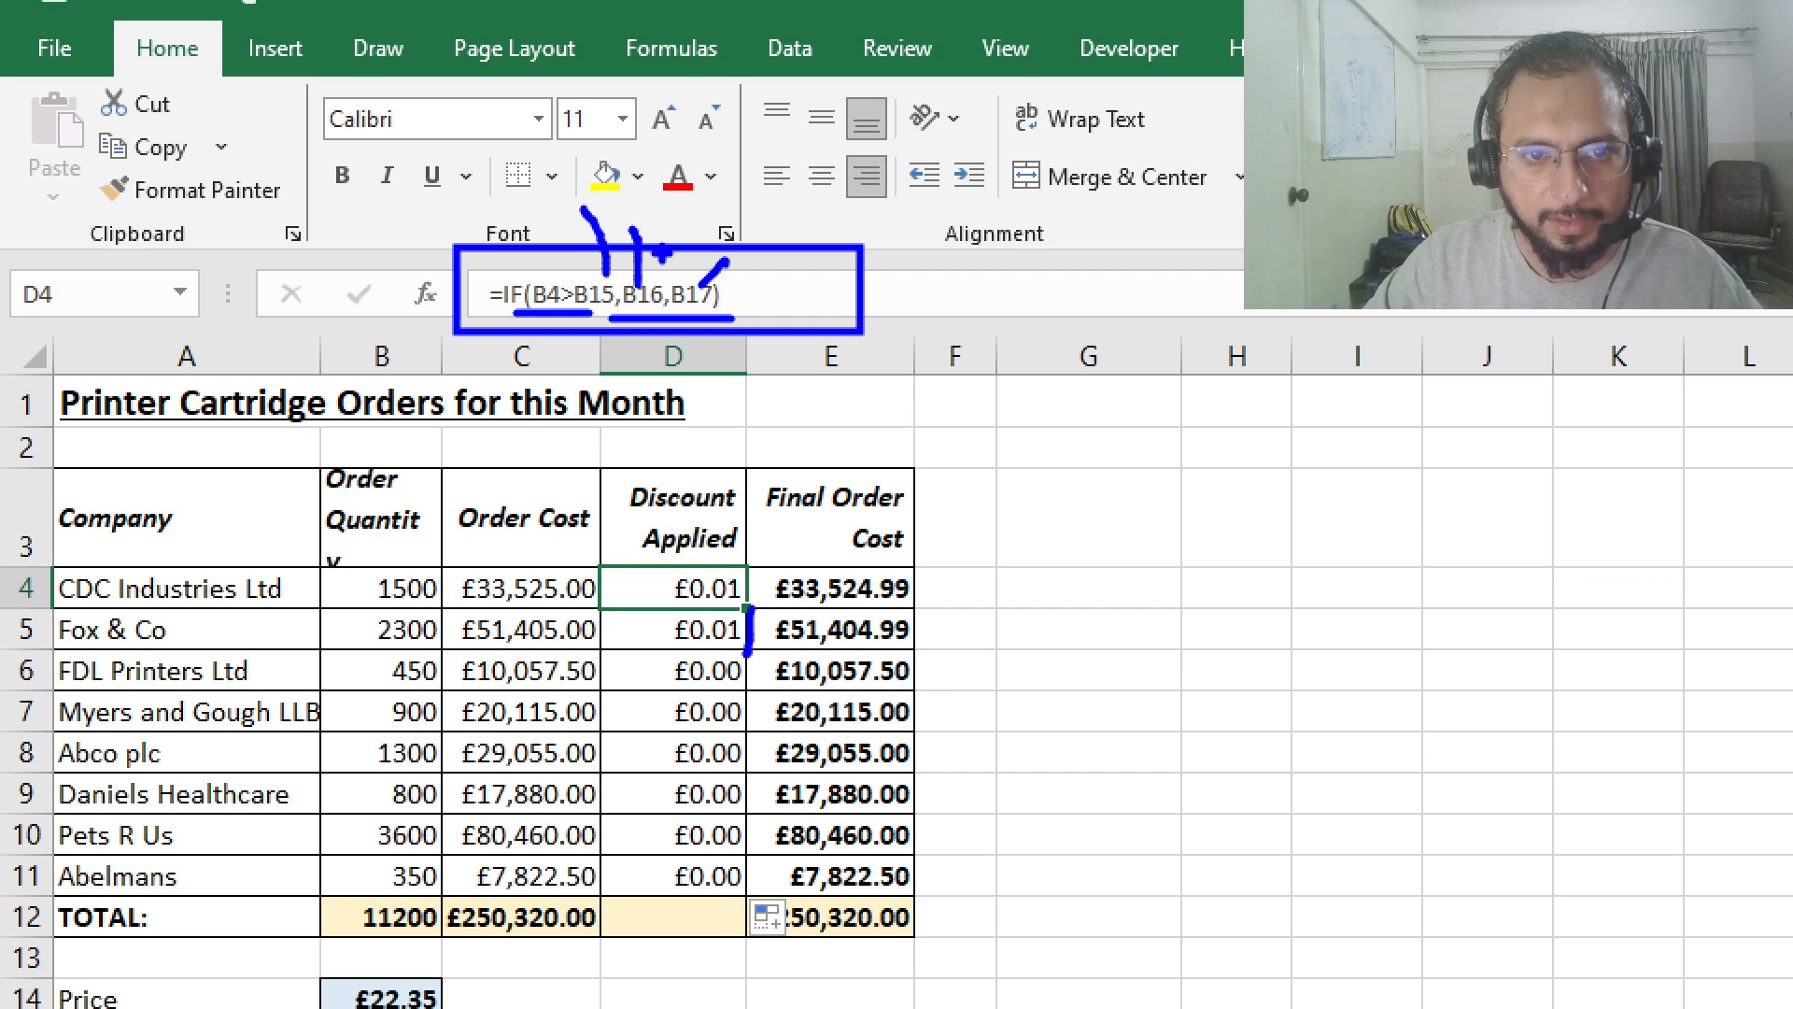
mouse_move(678, 285)
left_mouse_down()
mouse_move(728, 218)
mouse_move(724, 161)
left_mouse_up()
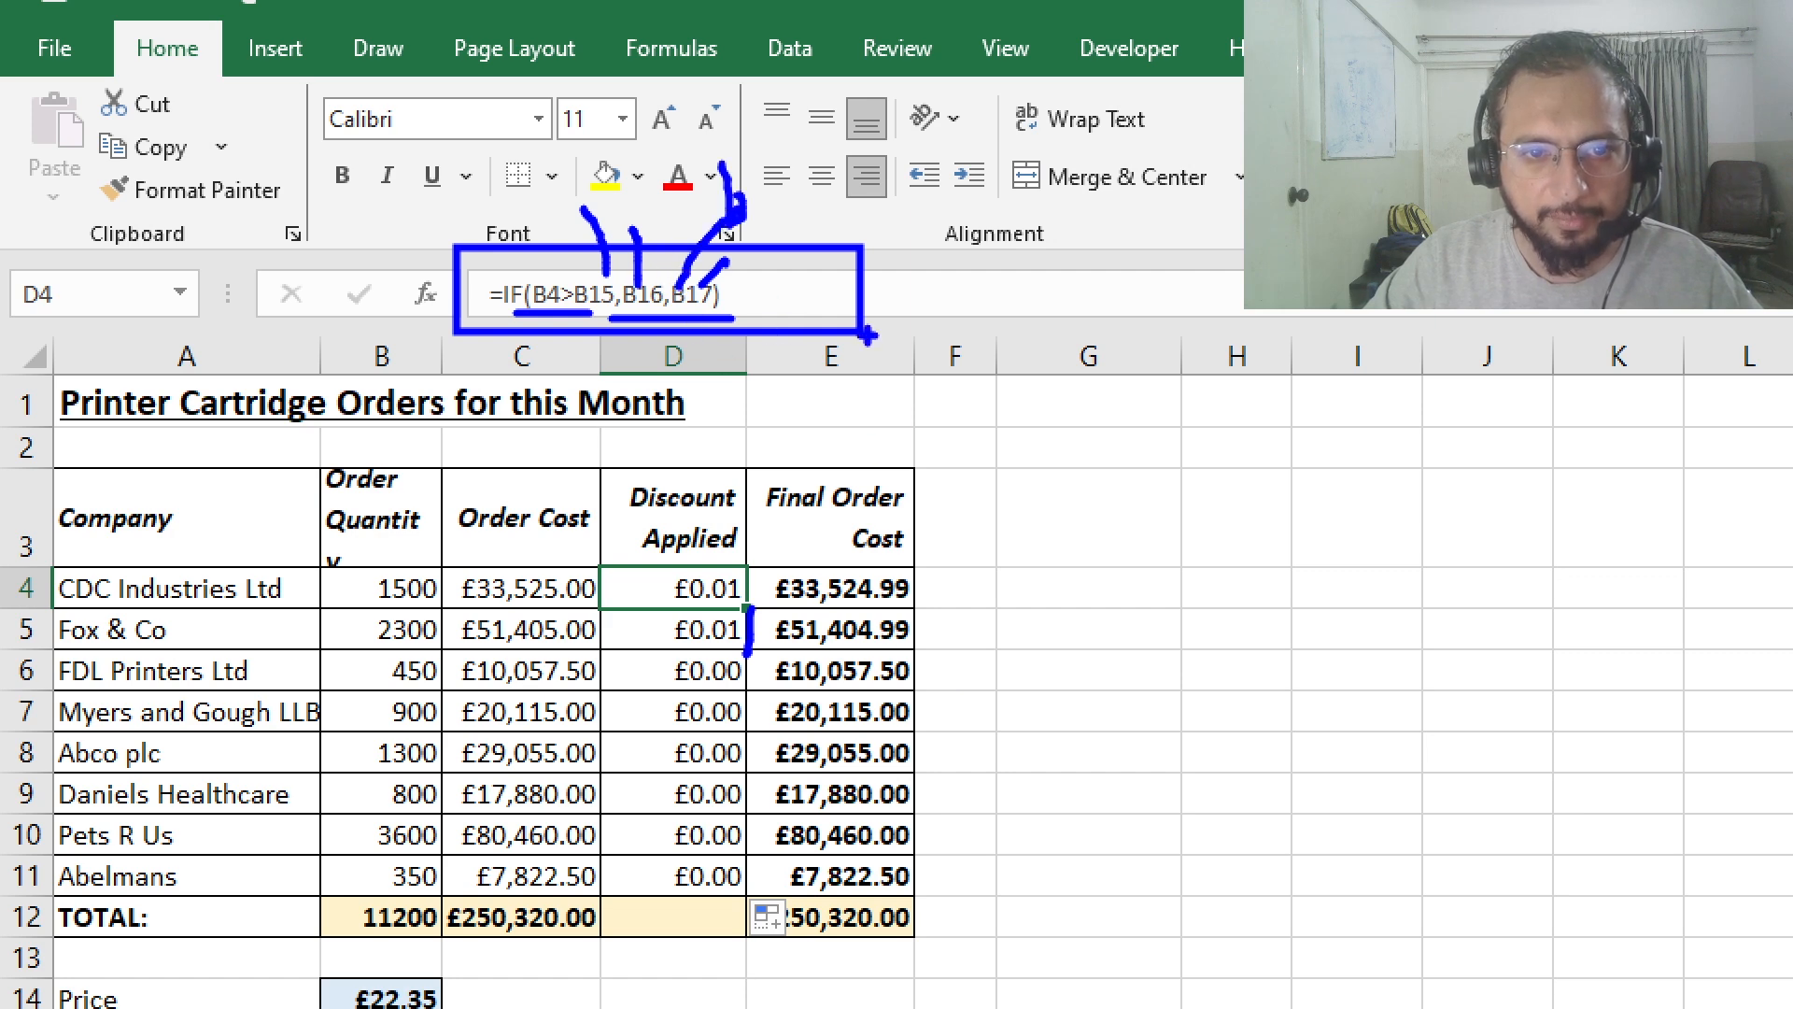
key("Escape")
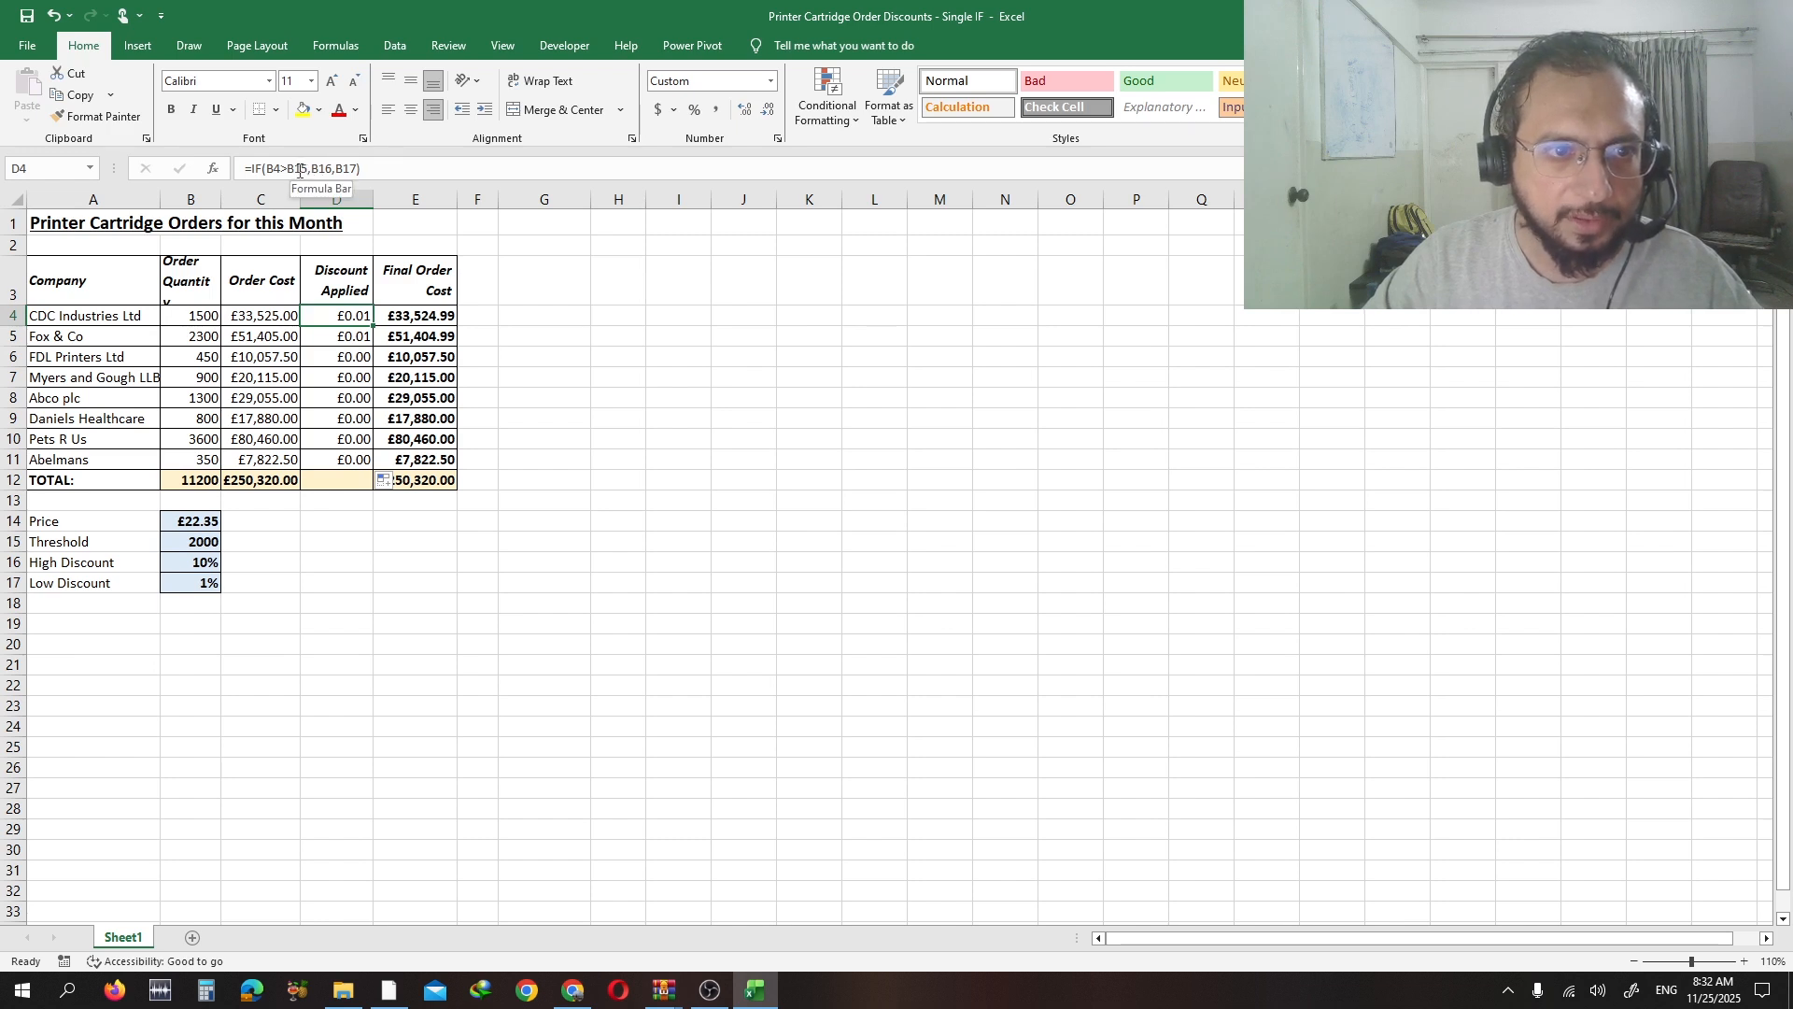
- Make the B15, B16 and B17 references in D4 absolute so the formula reads =IF(B4>$B$15,$B$16,$B$17)
left_click(300, 171)
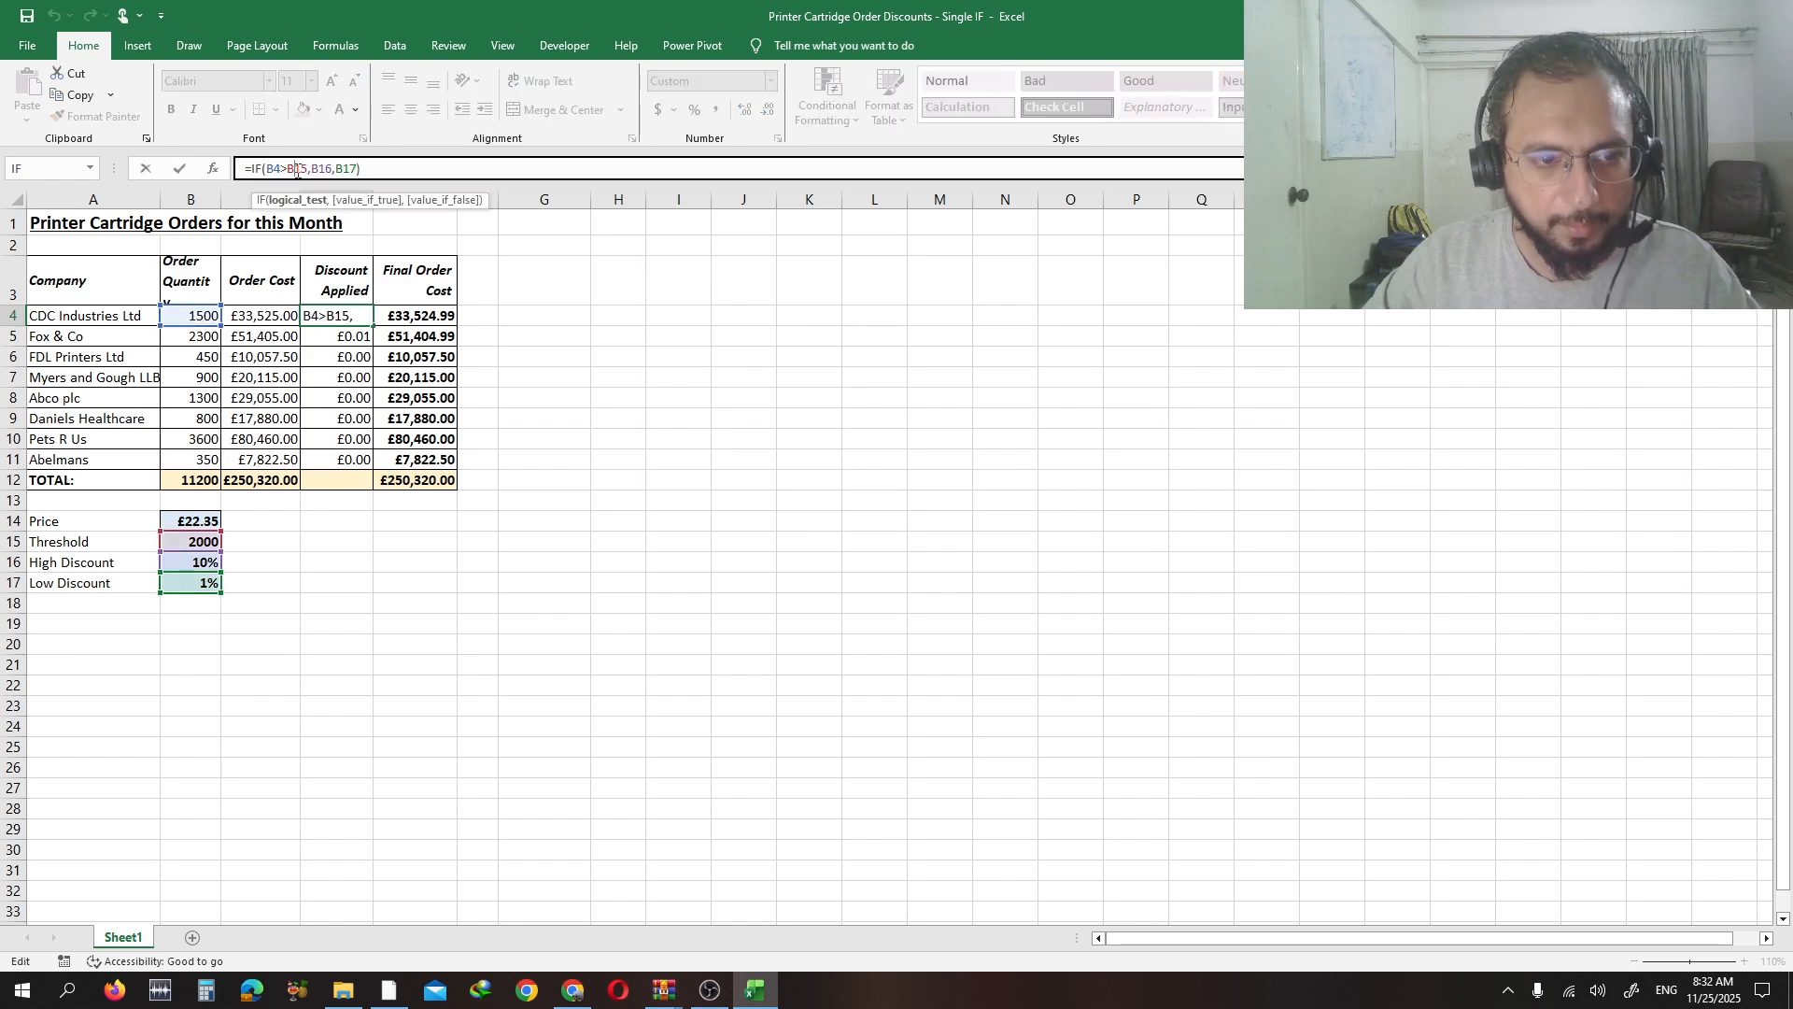
left_click(297, 171)
key("F4")
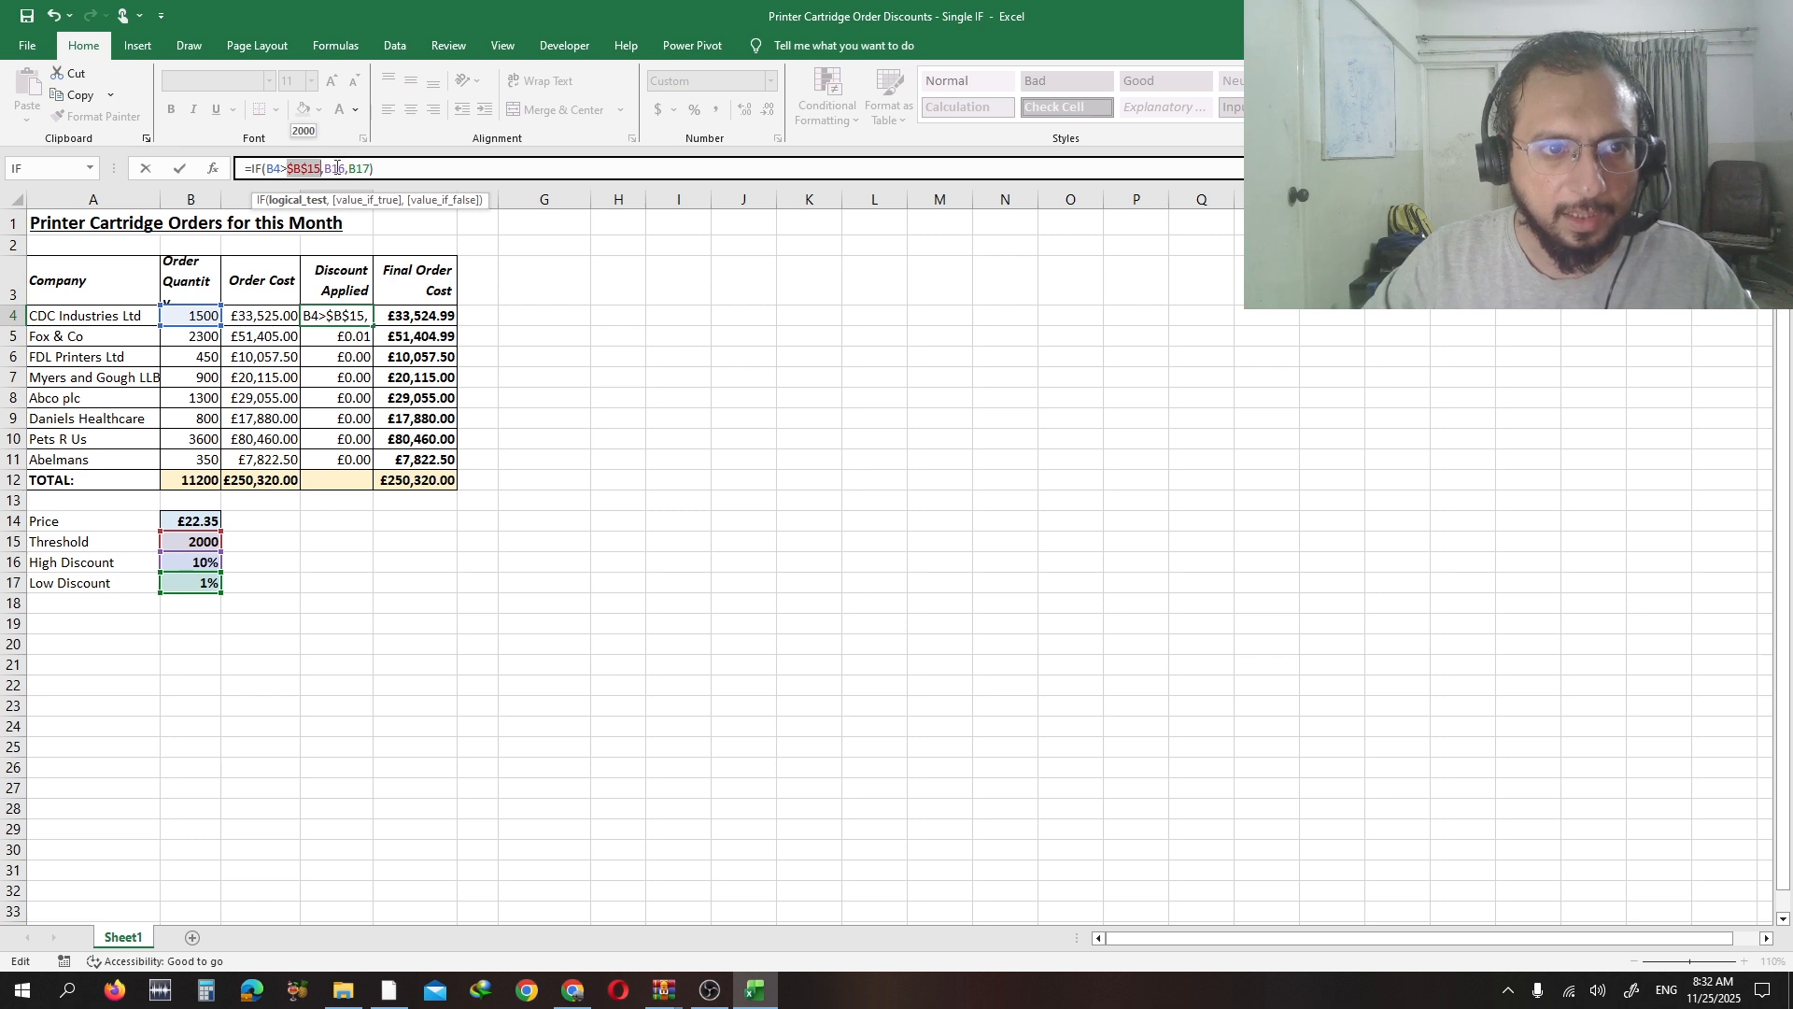
left_click(337, 169)
key("F4")
left_click(373, 168)
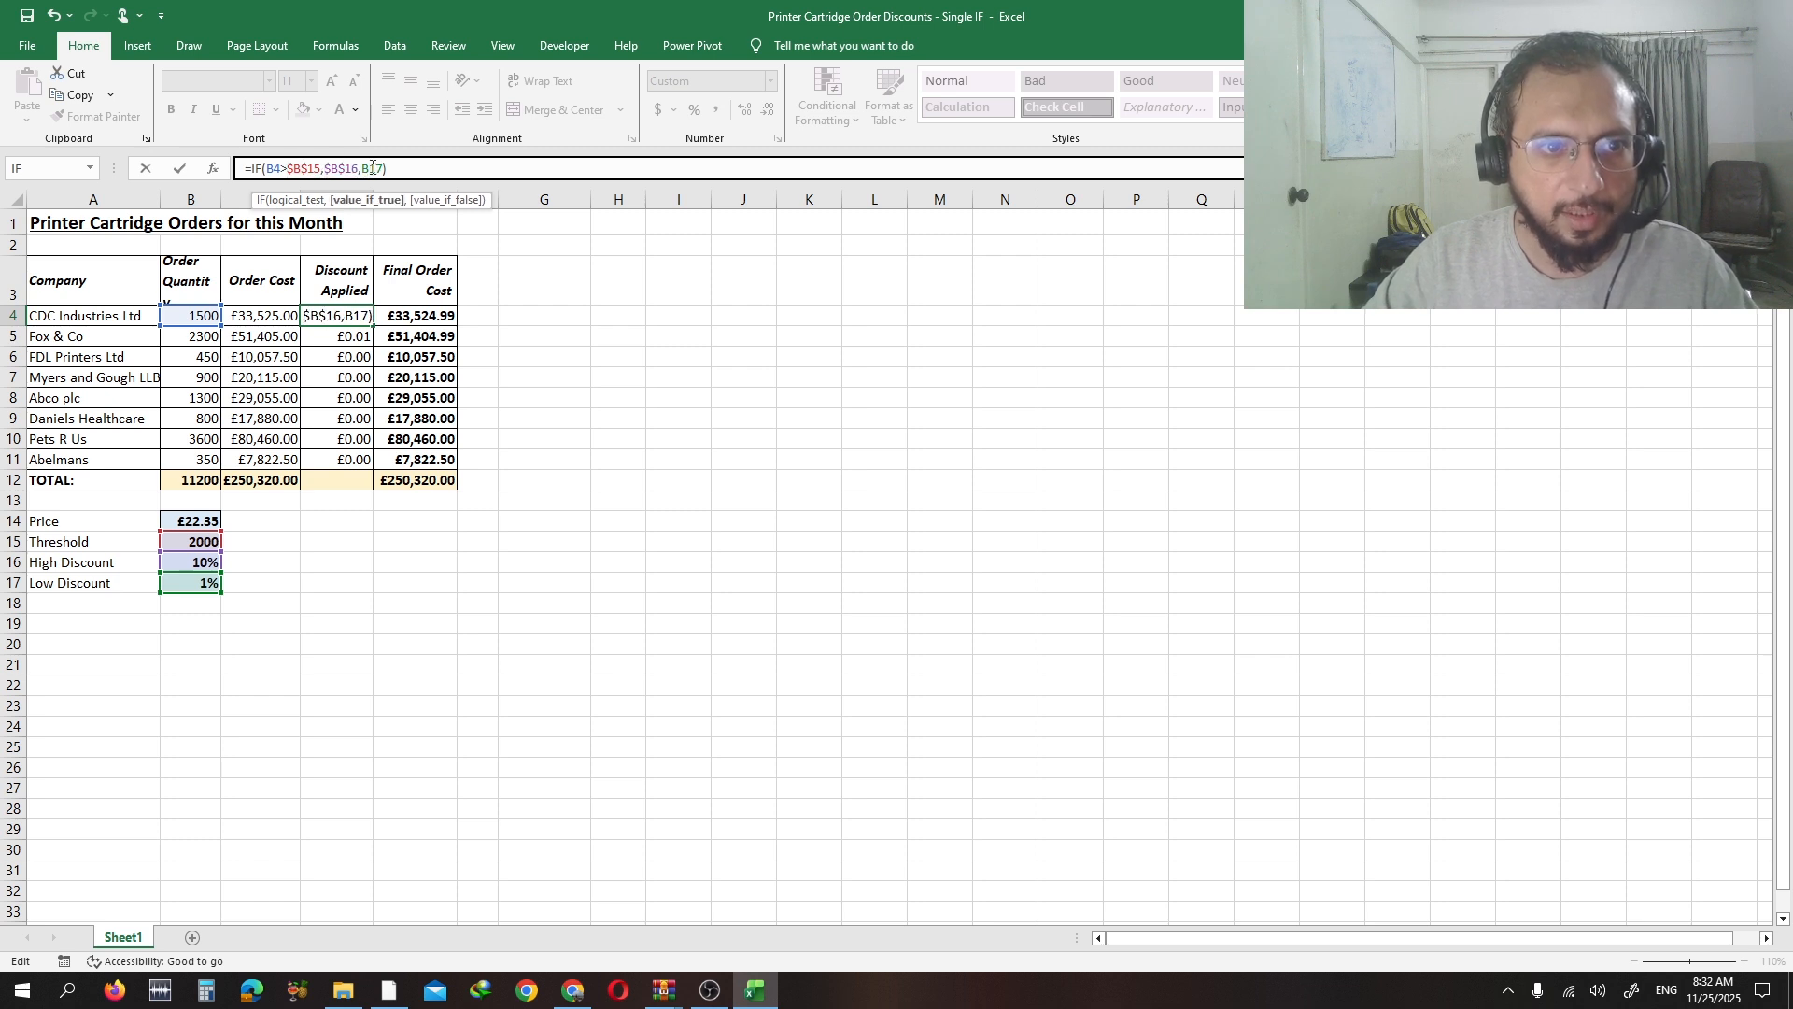
key("F4")
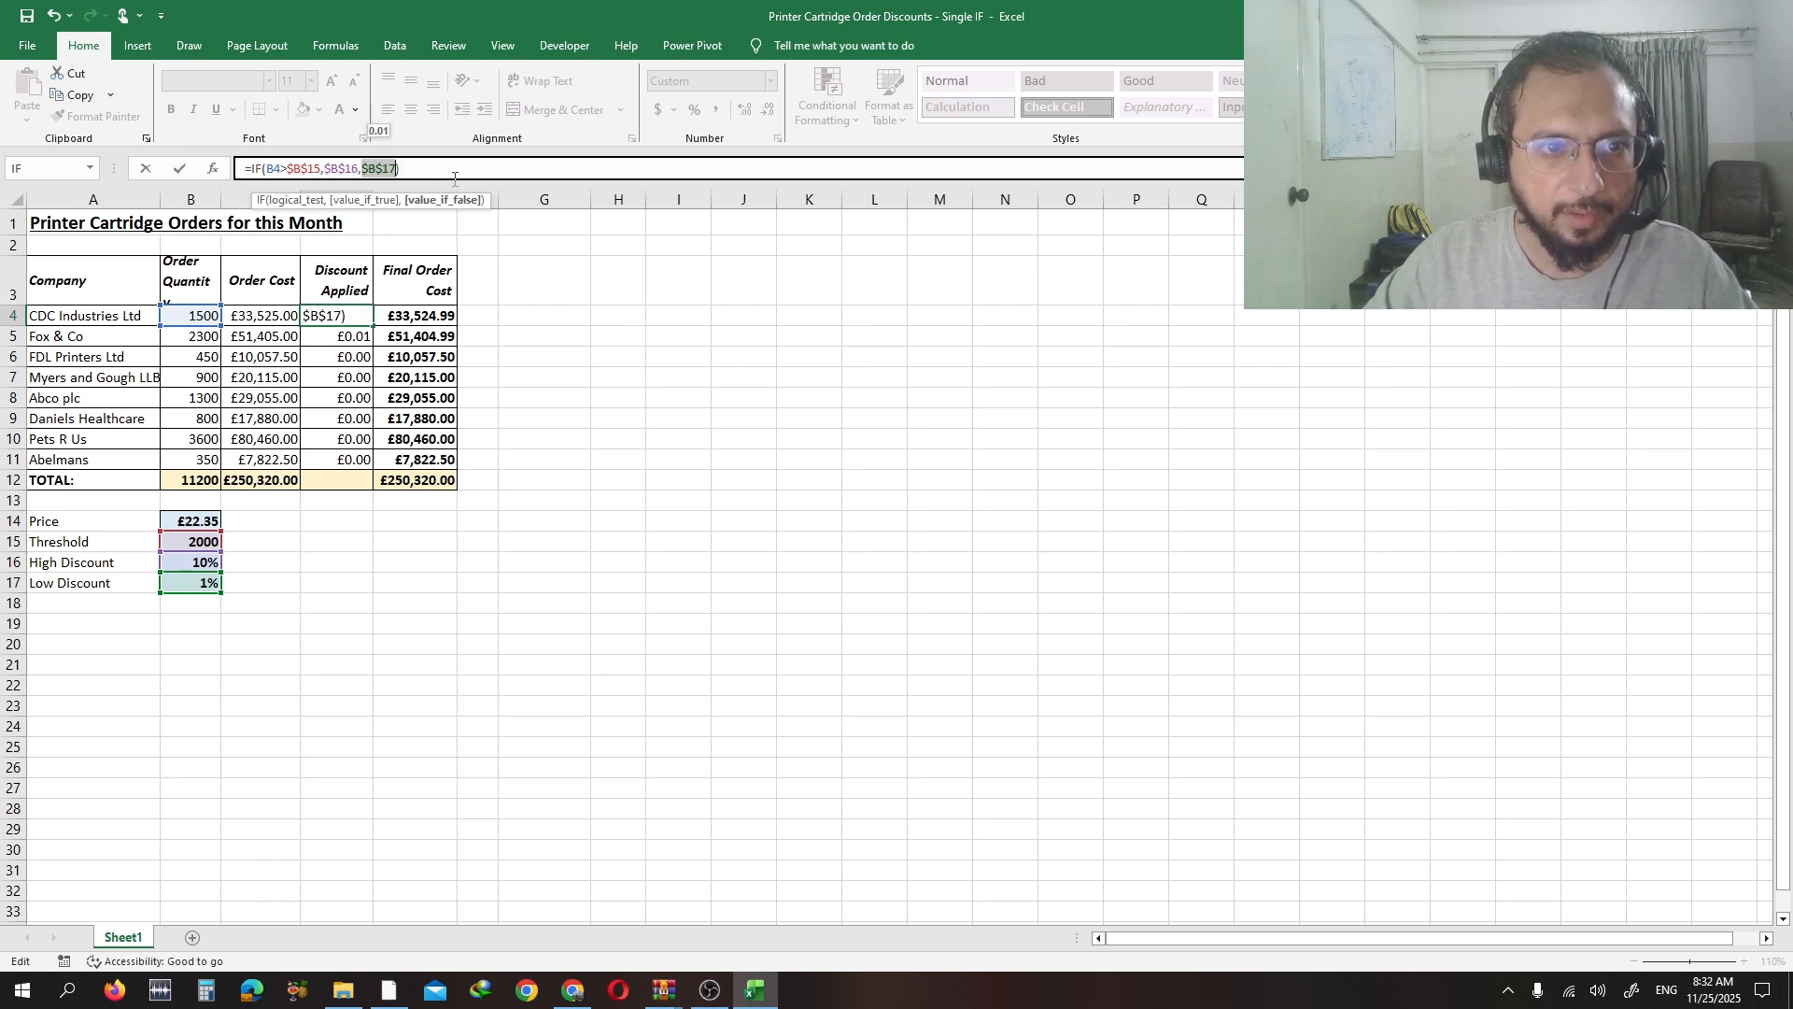
left_click(449, 165)
key("Return")
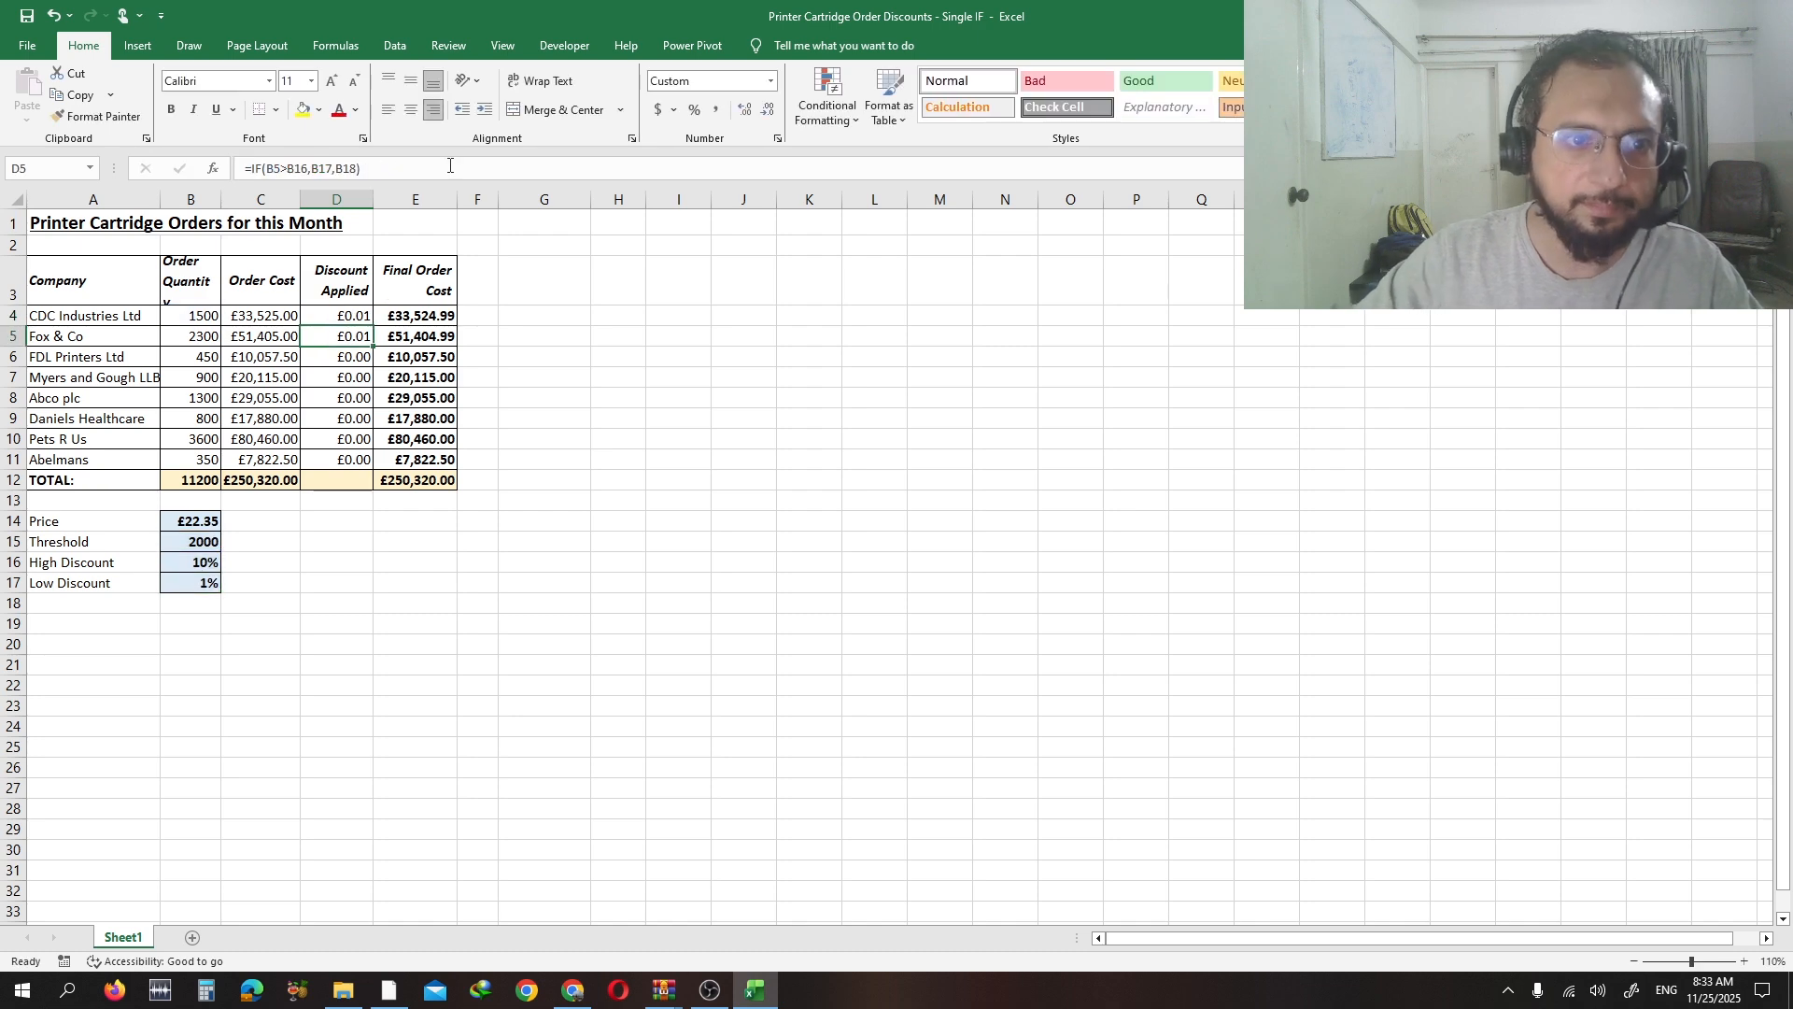
- Copy the corrected D4 formula down through D11, leaving out the TOTAL row, and check the copied formulas in D7 and D10
left_click(344, 317)
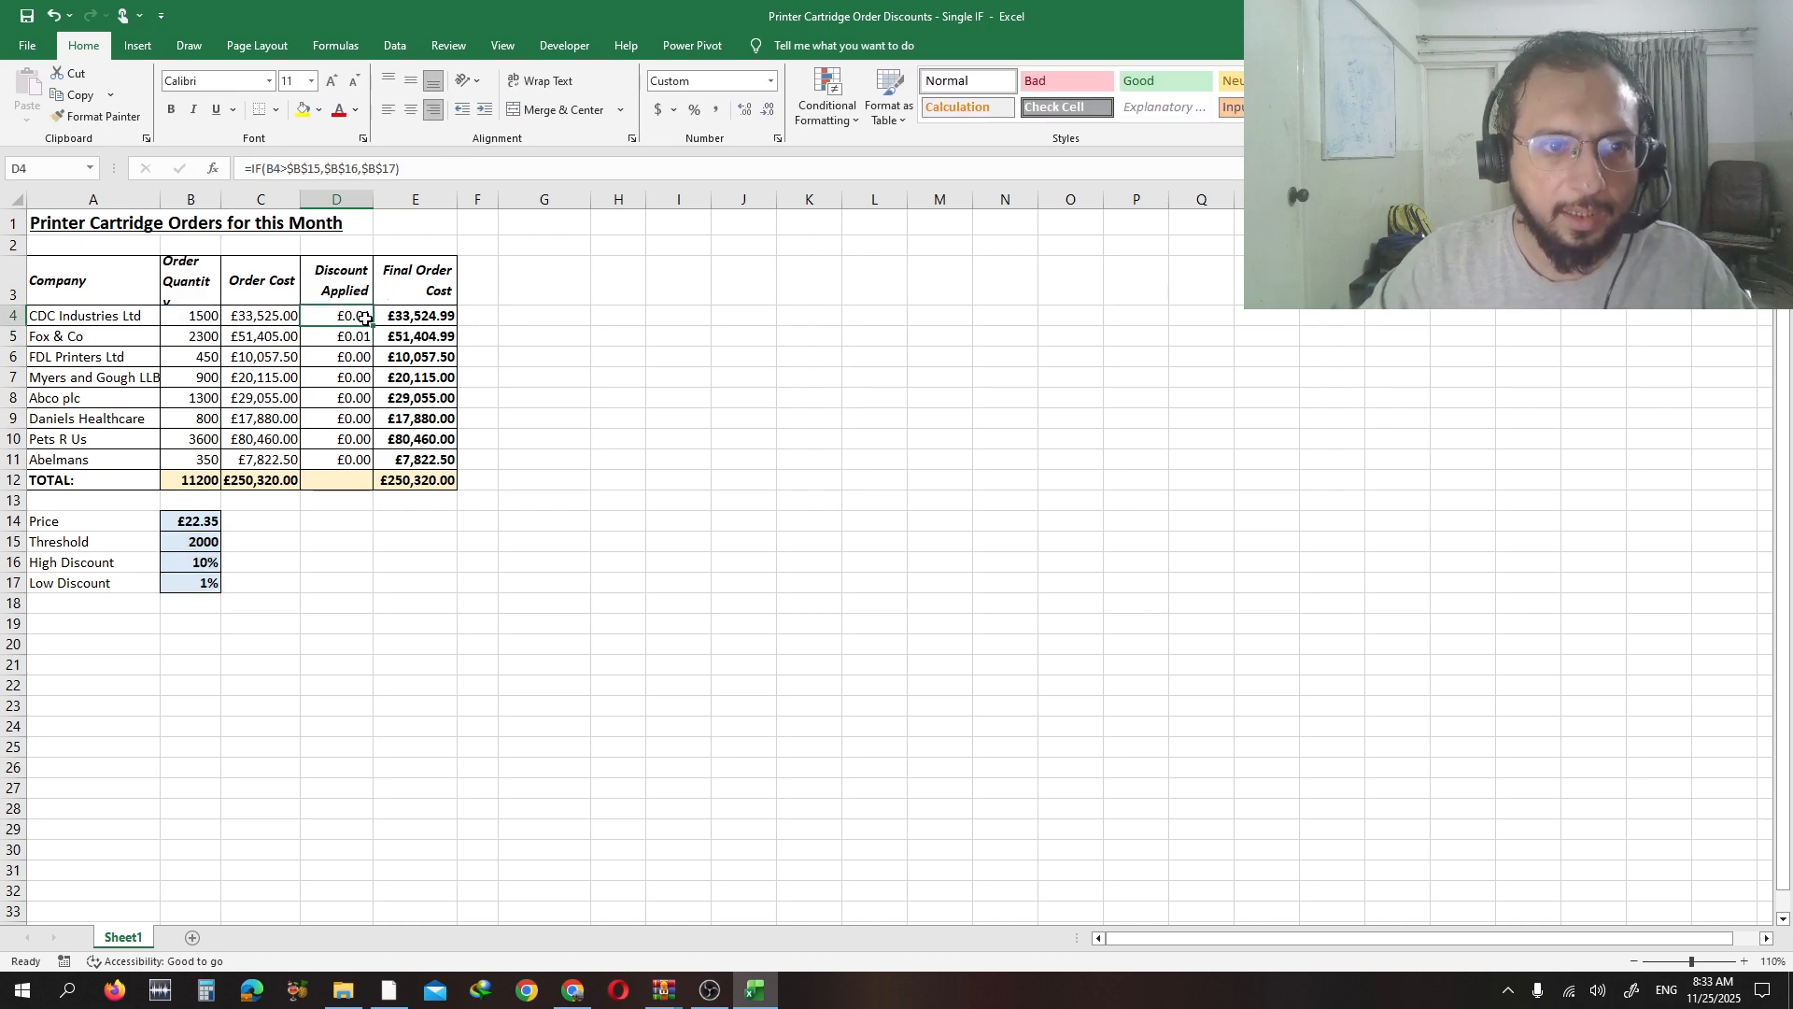
left_click_drag(371, 323, 366, 484)
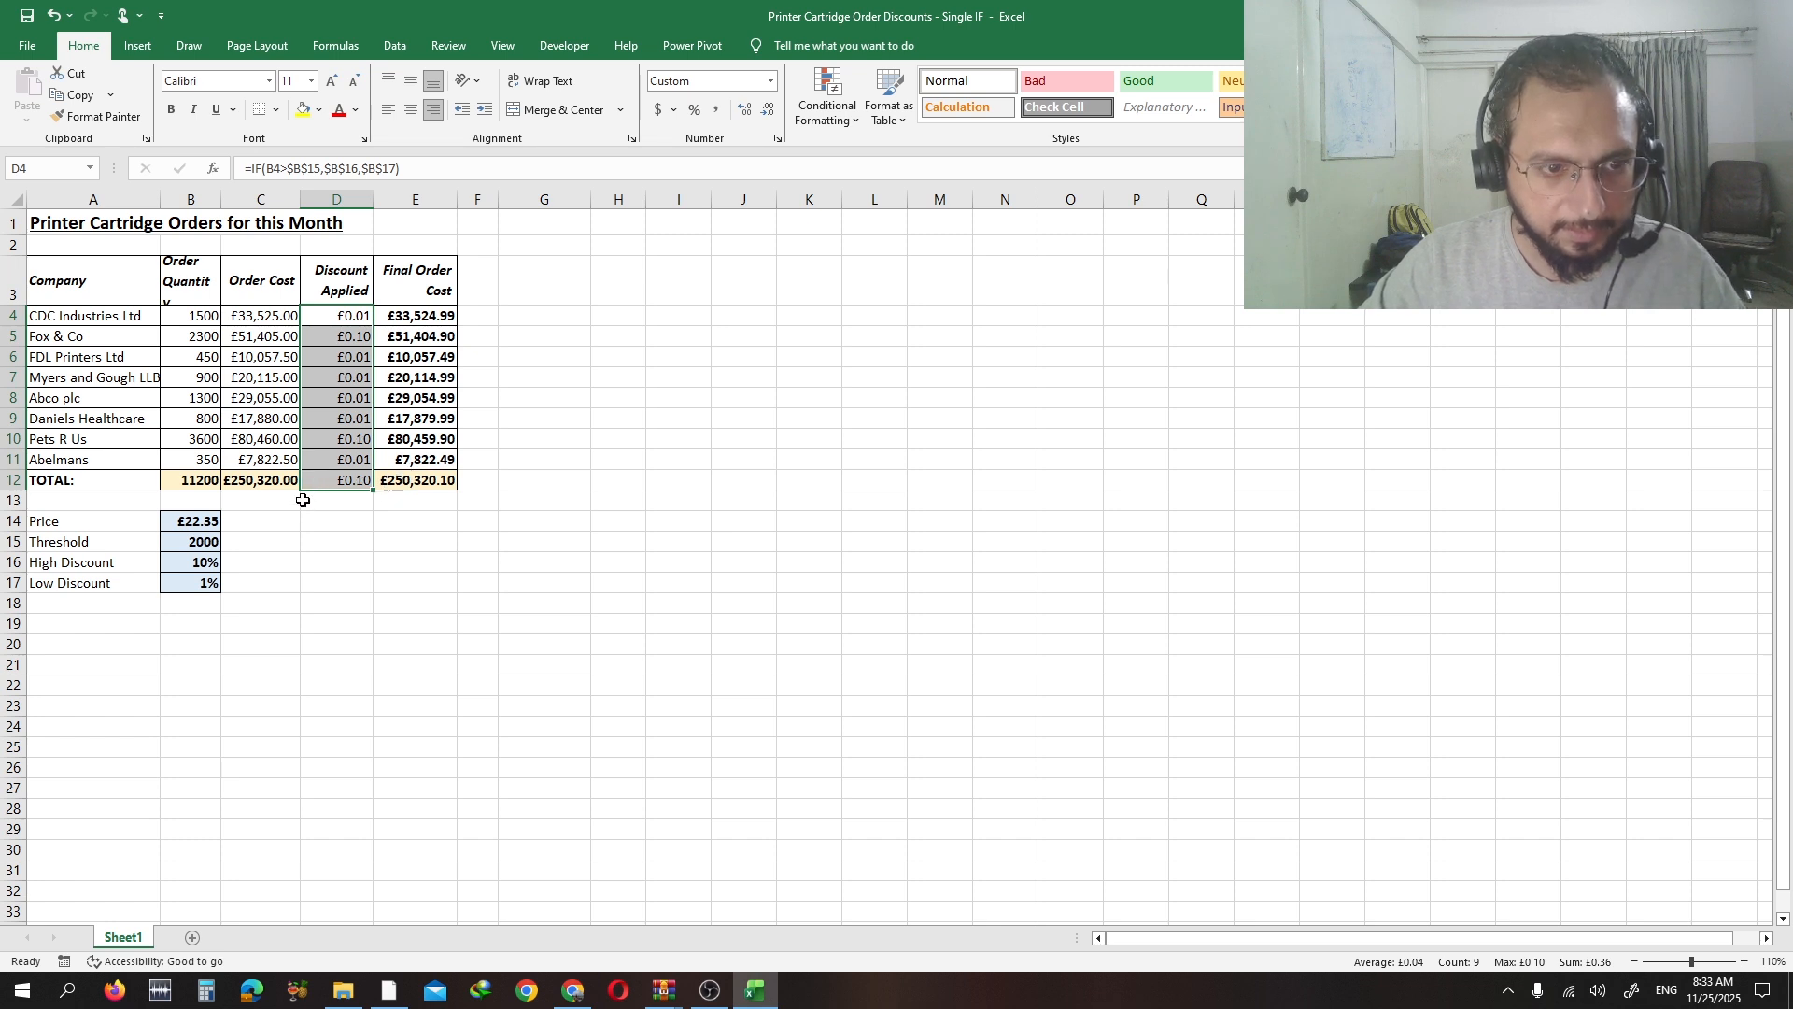
key("ctrl+z")
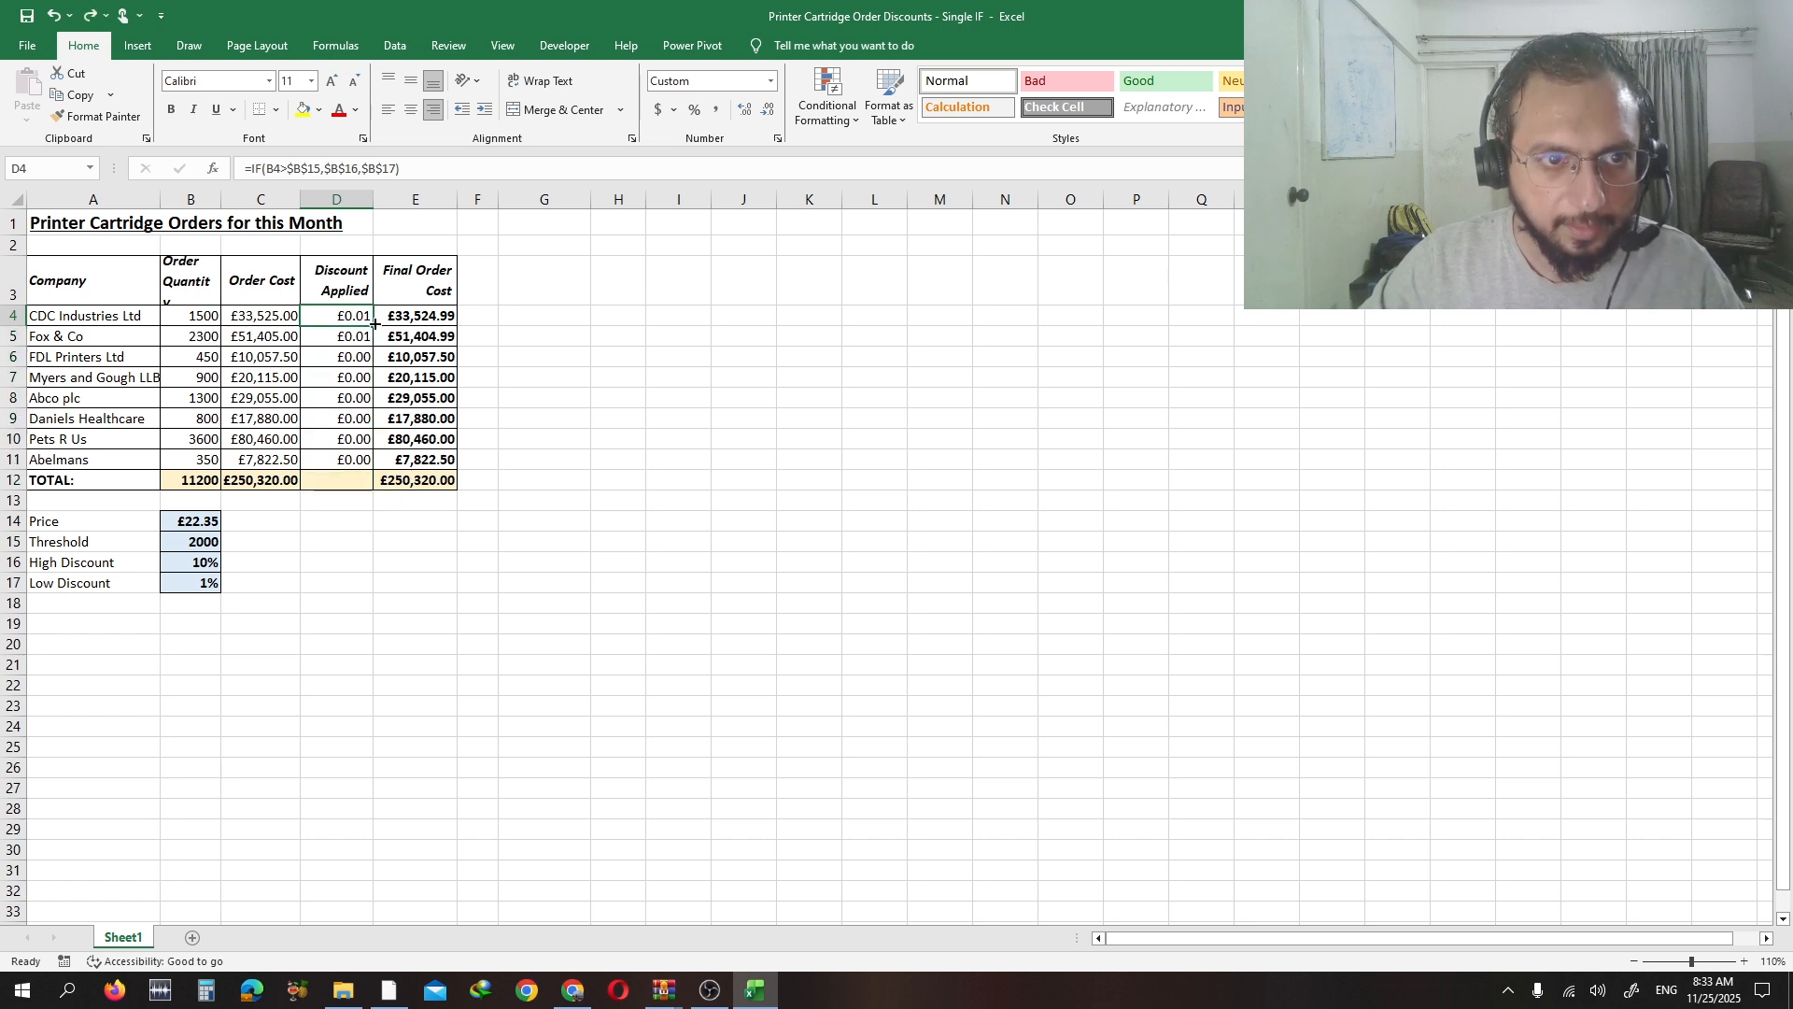
left_click_drag(374, 323, 367, 464)
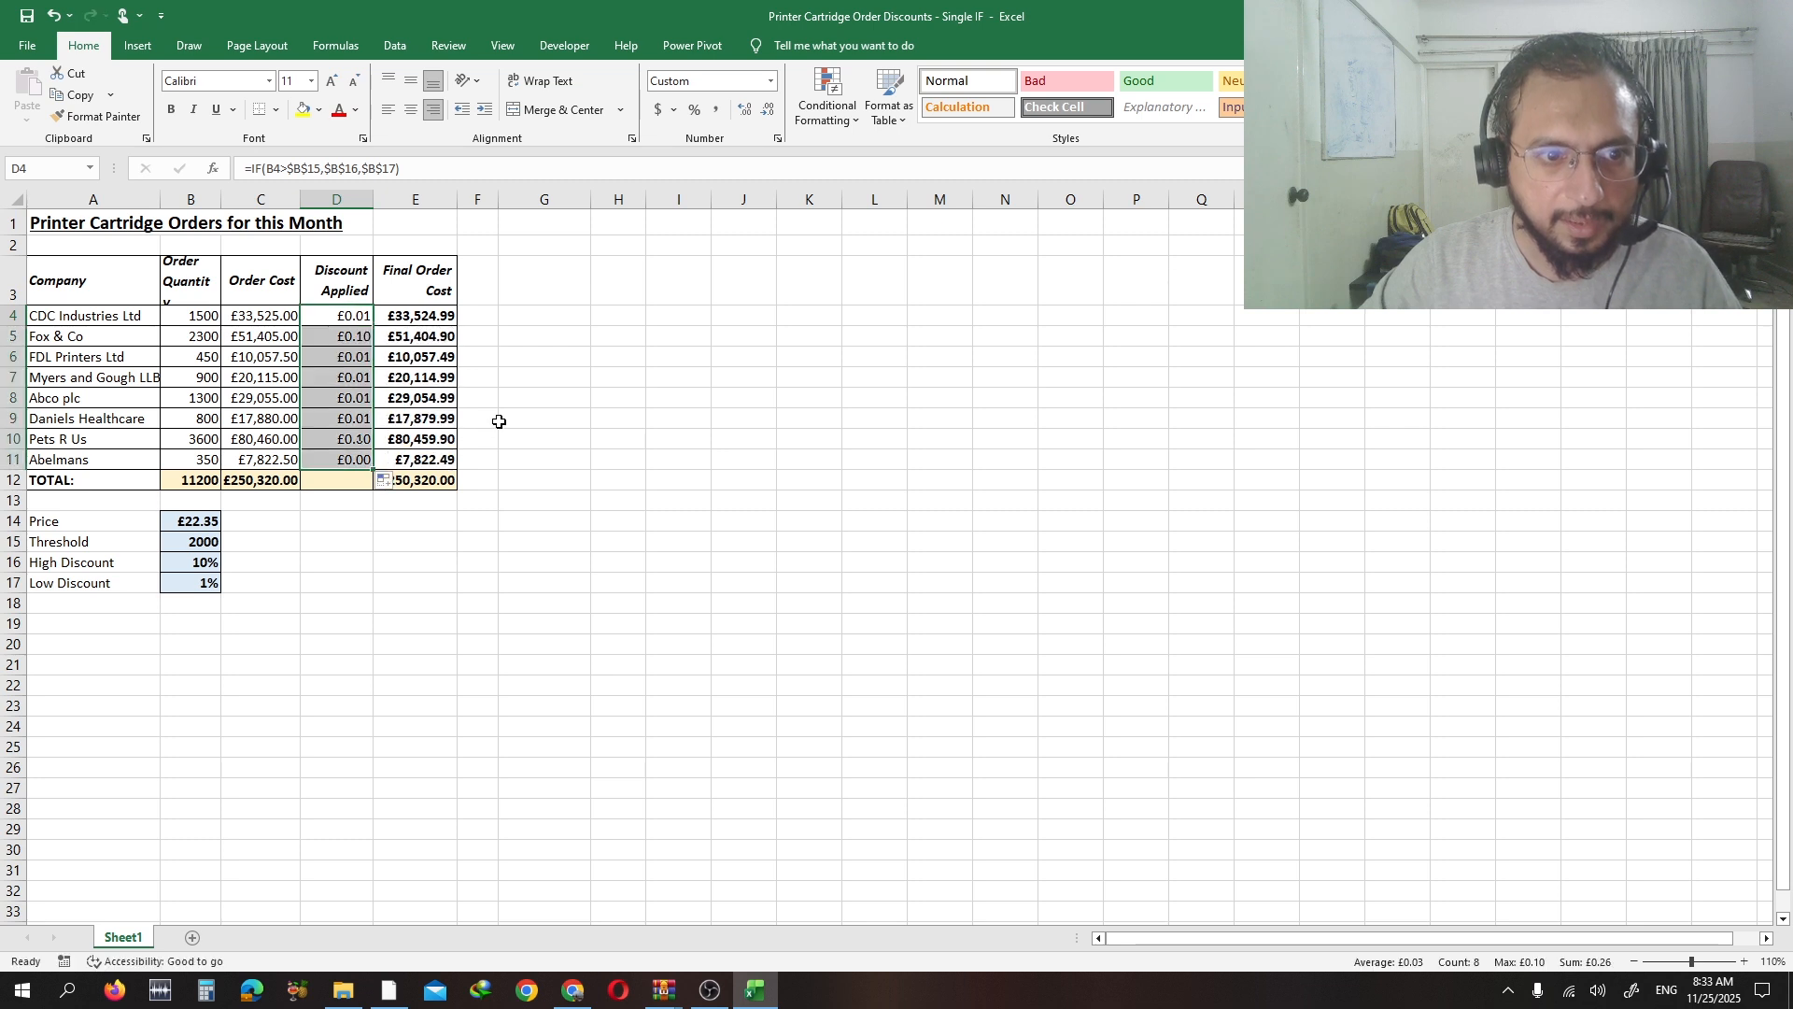
left_click(319, 376)
left_click(339, 434)
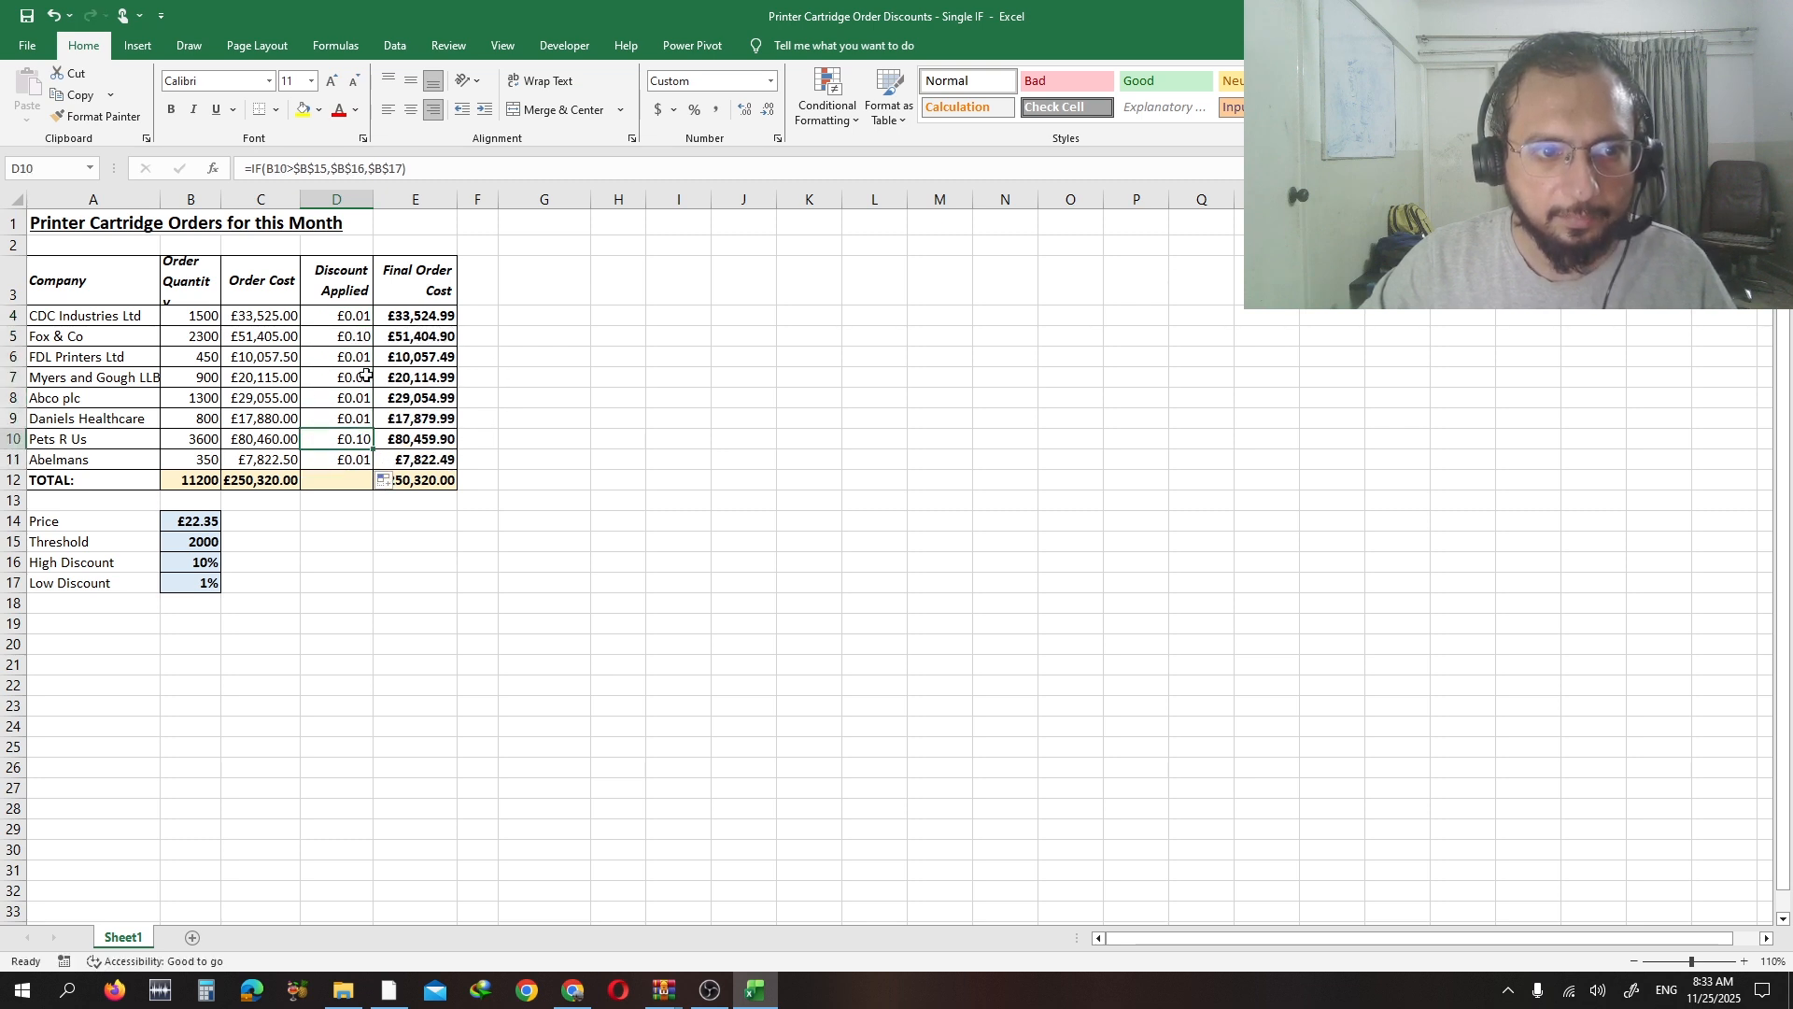
- Multiply the IF result in D4 by the order cost in C4, and check the Final Order Cost formula in E4
left_click(358, 315)
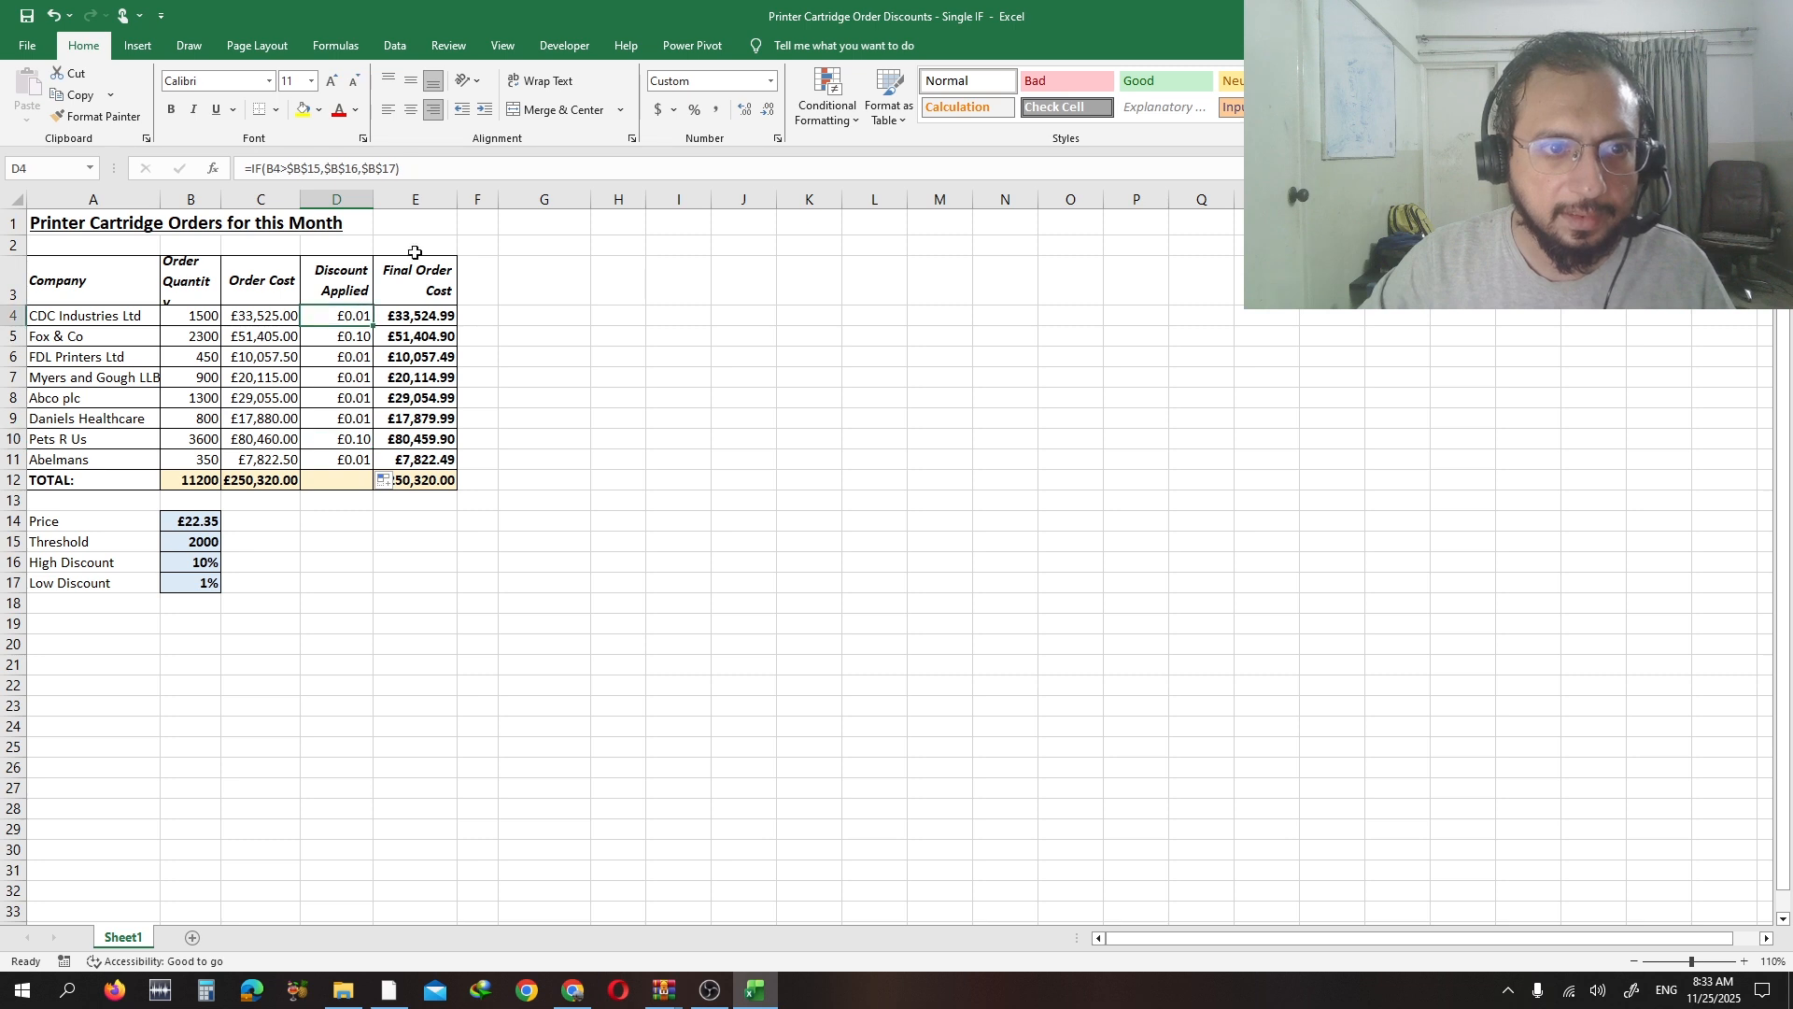
left_click(439, 173)
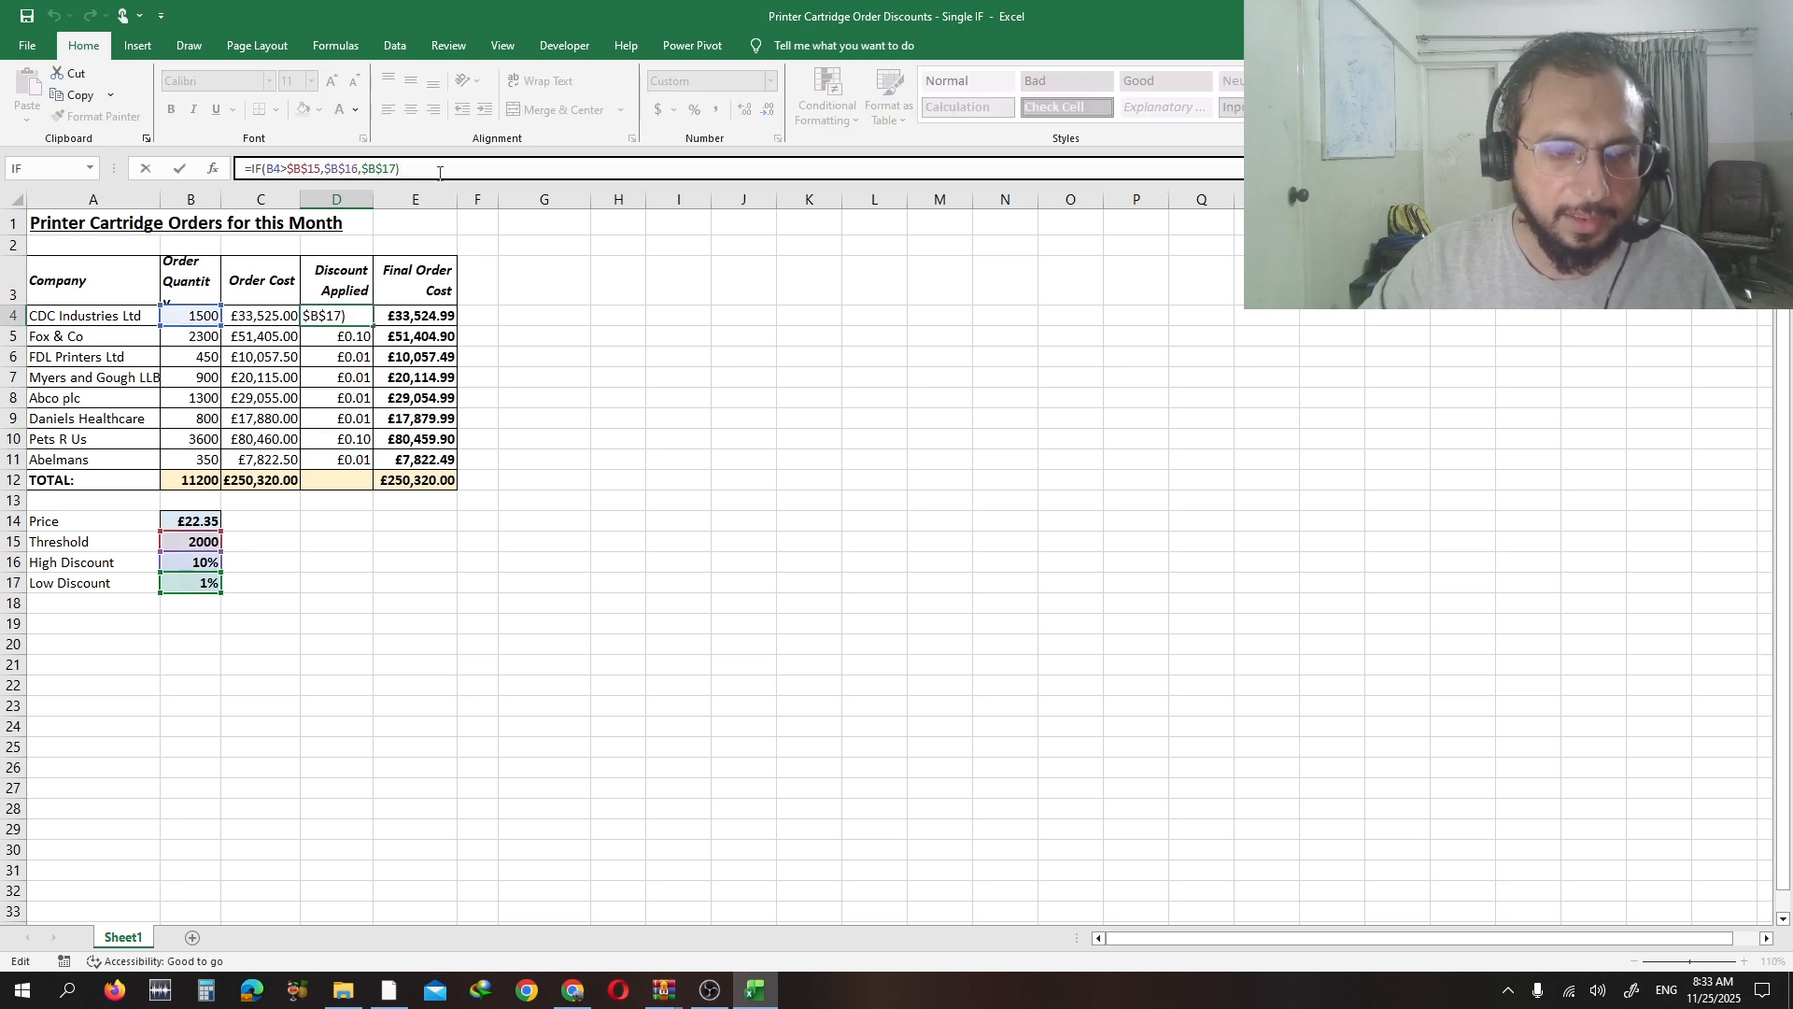
type("*")
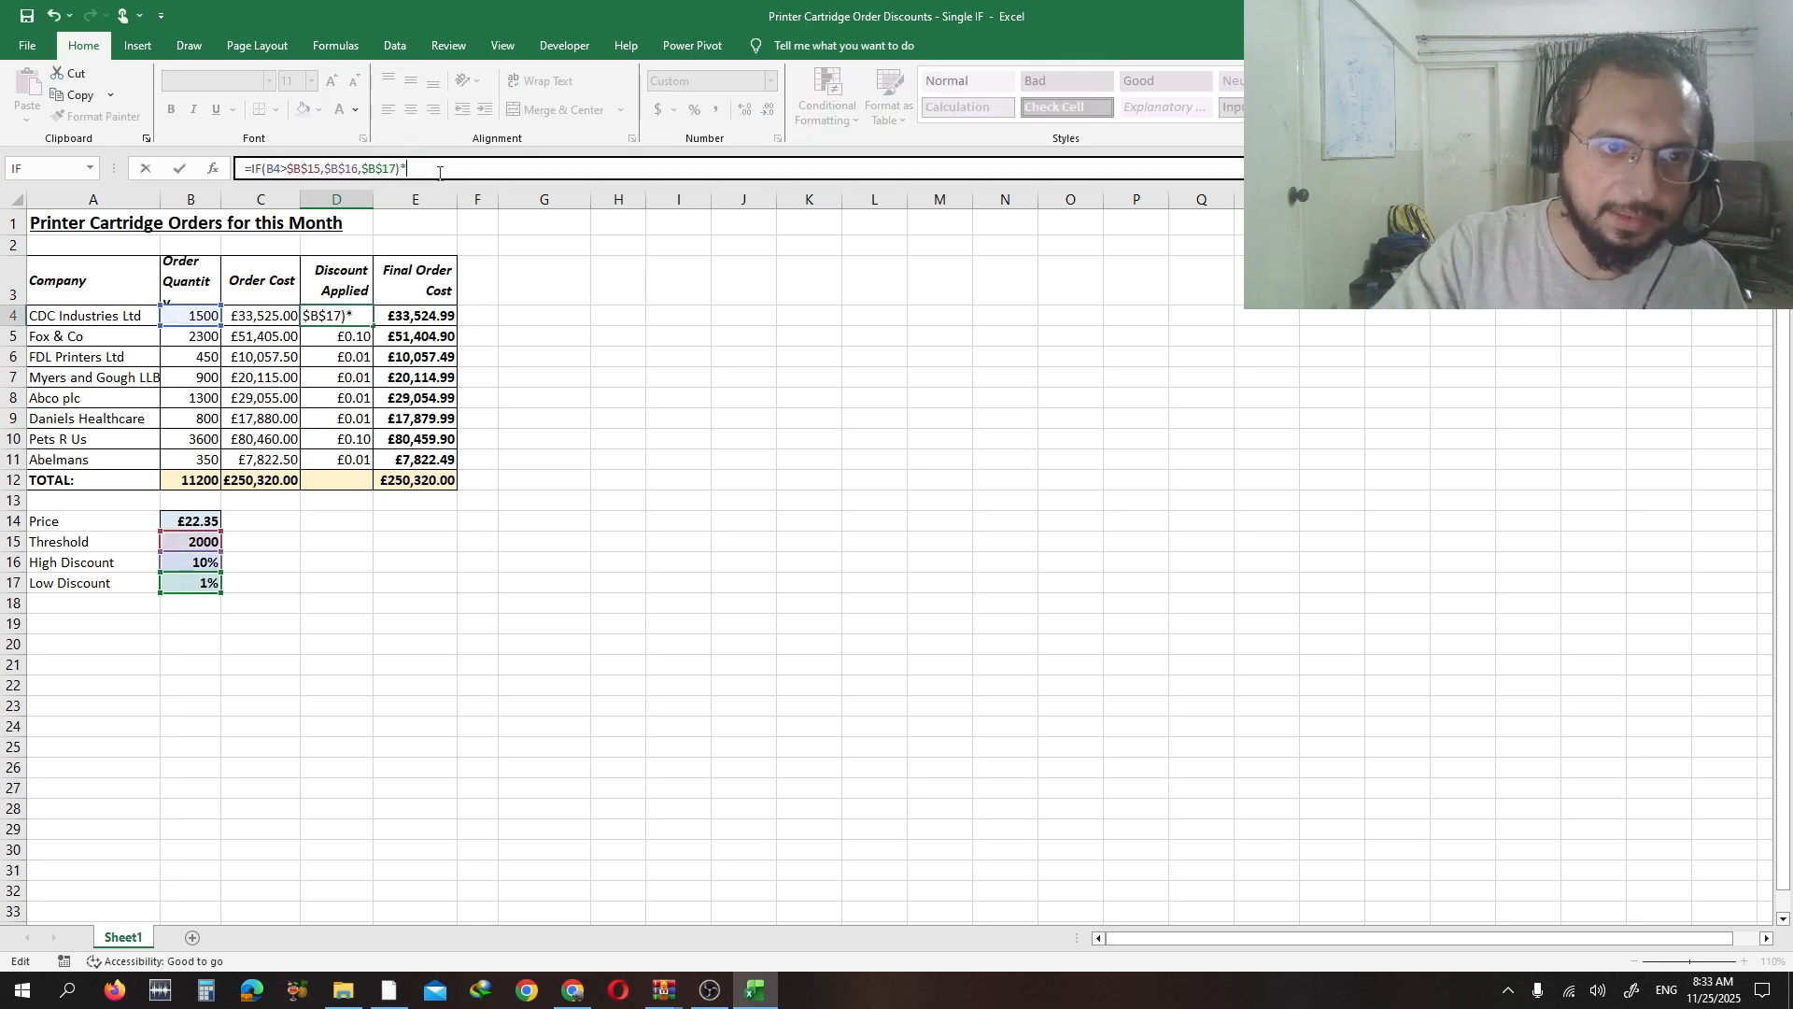
left_click(248, 319)
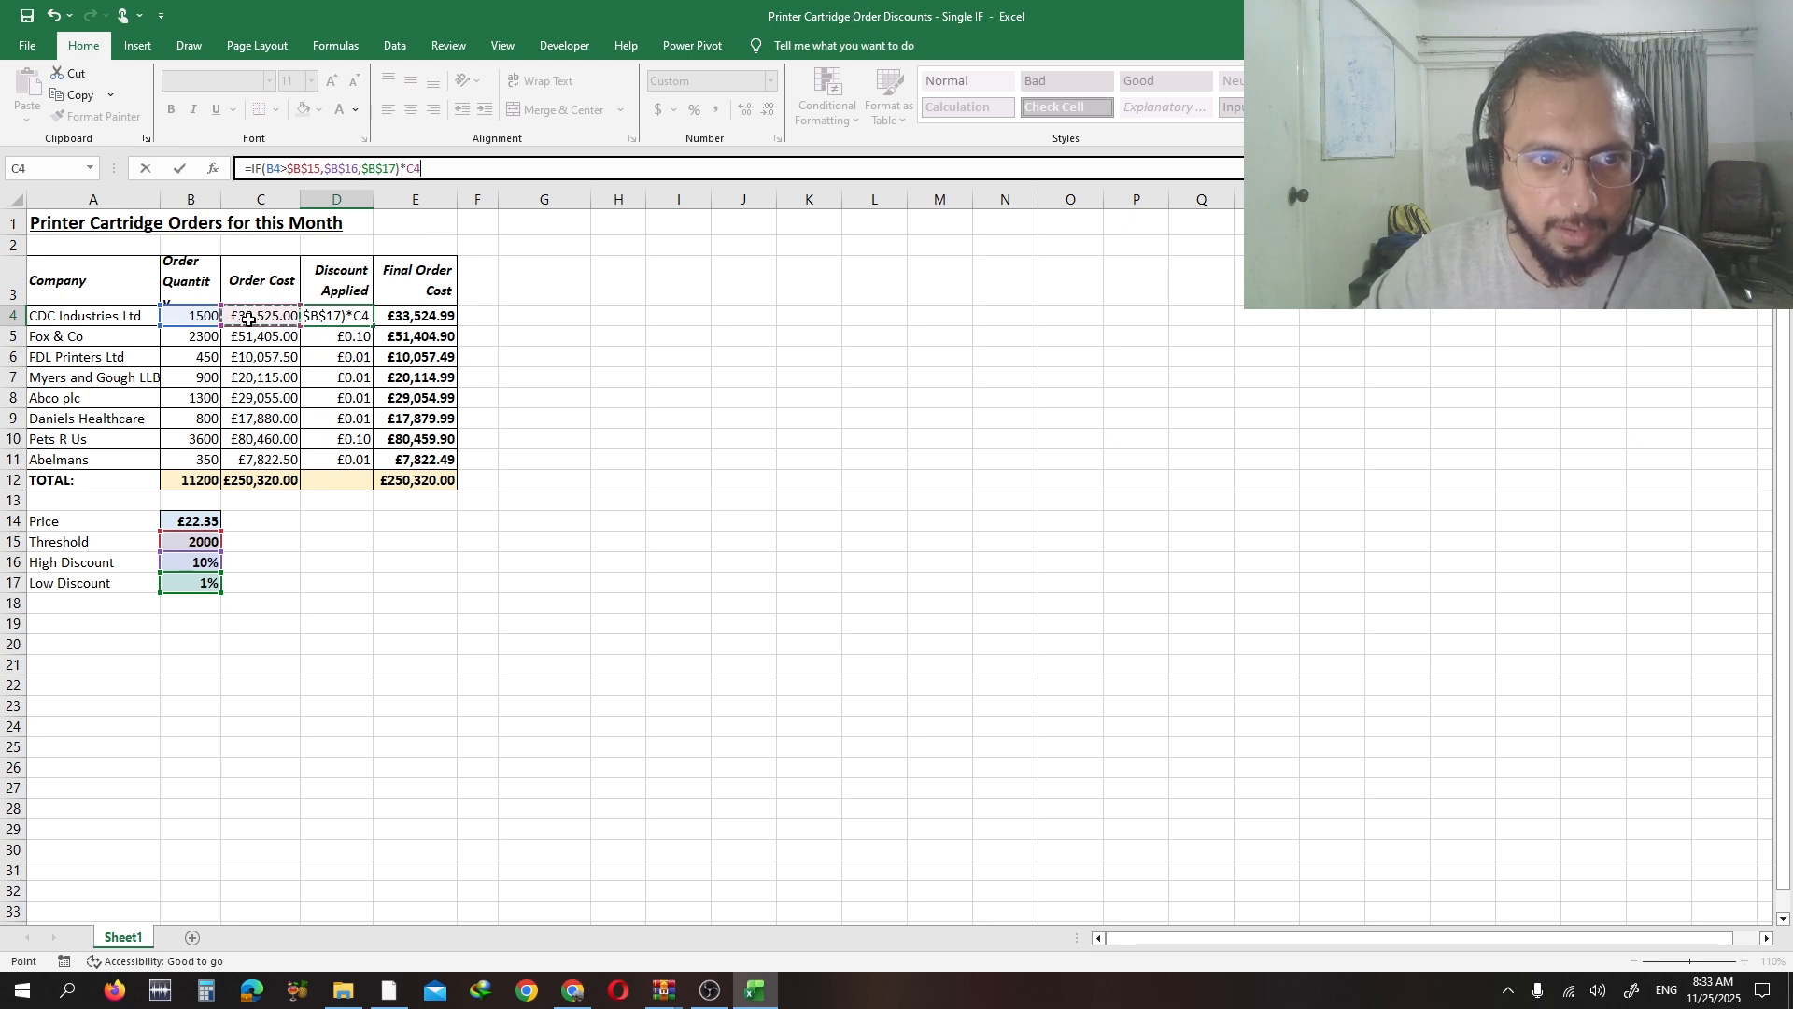
key("Return")
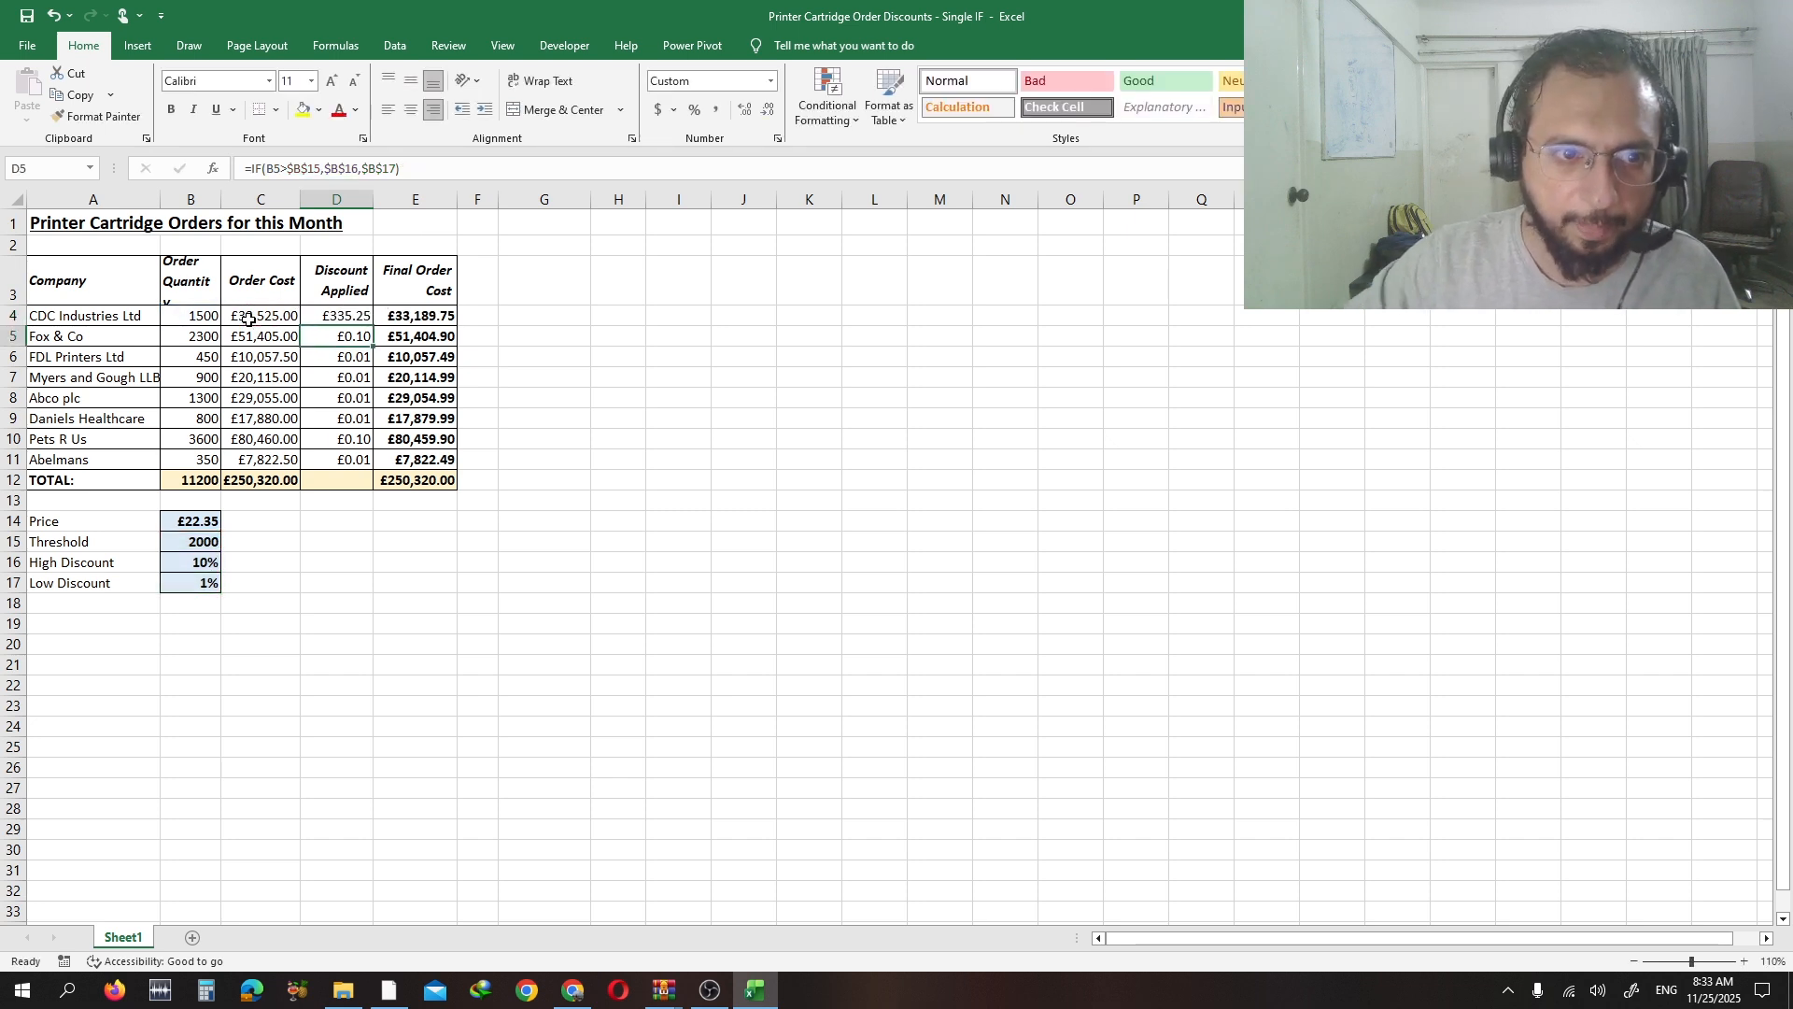
left_click(357, 318)
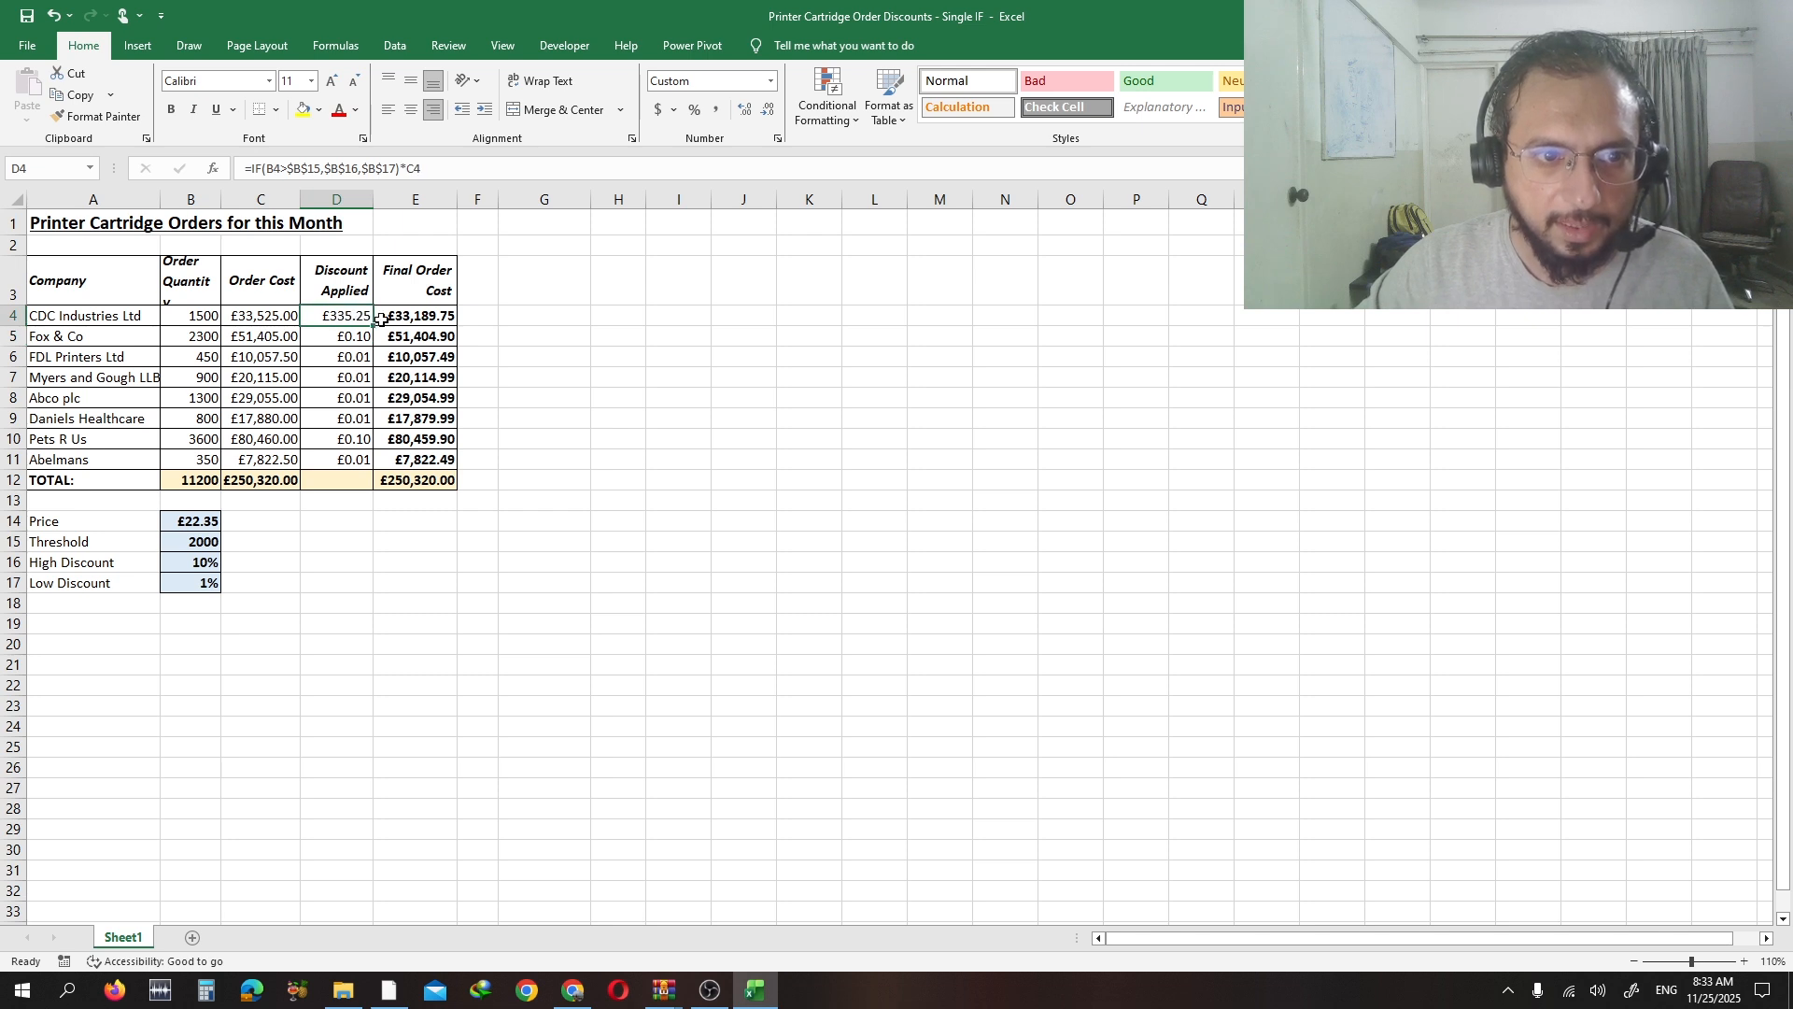
left_click(418, 321)
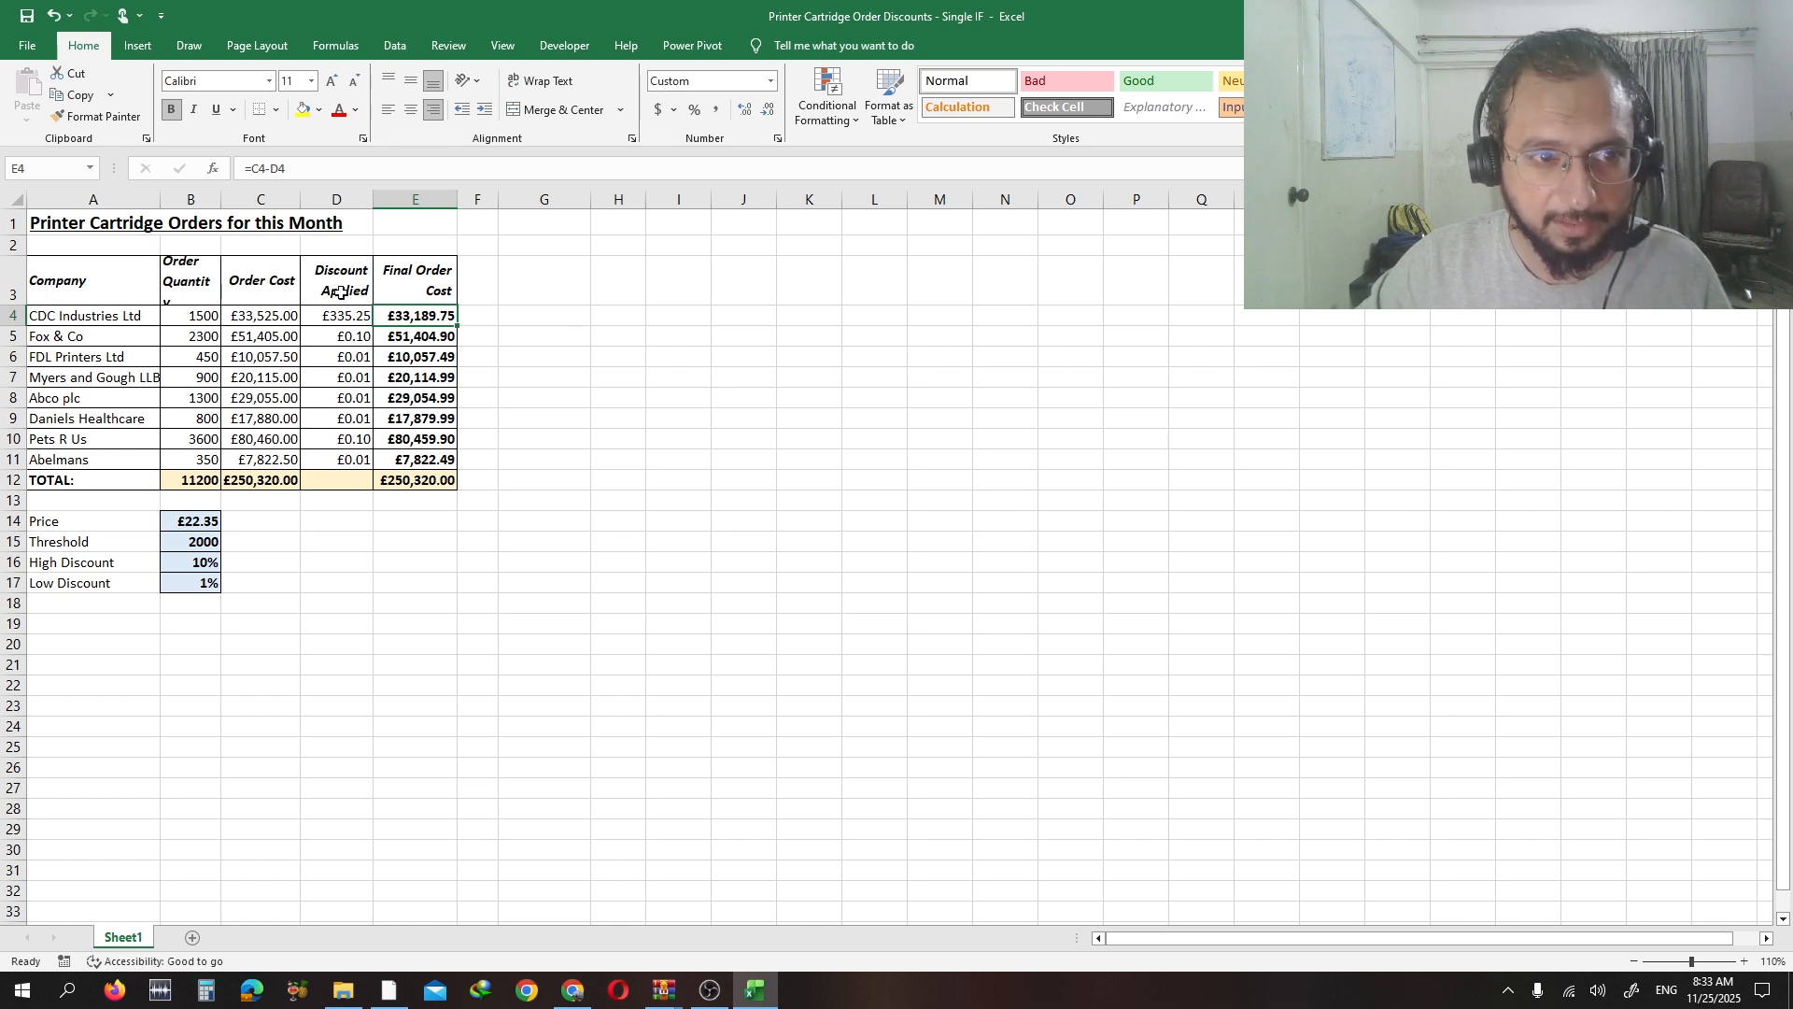
- Copy the discount formula from D4 down through D11, leaving out the TOTAL row
left_click(352, 319)
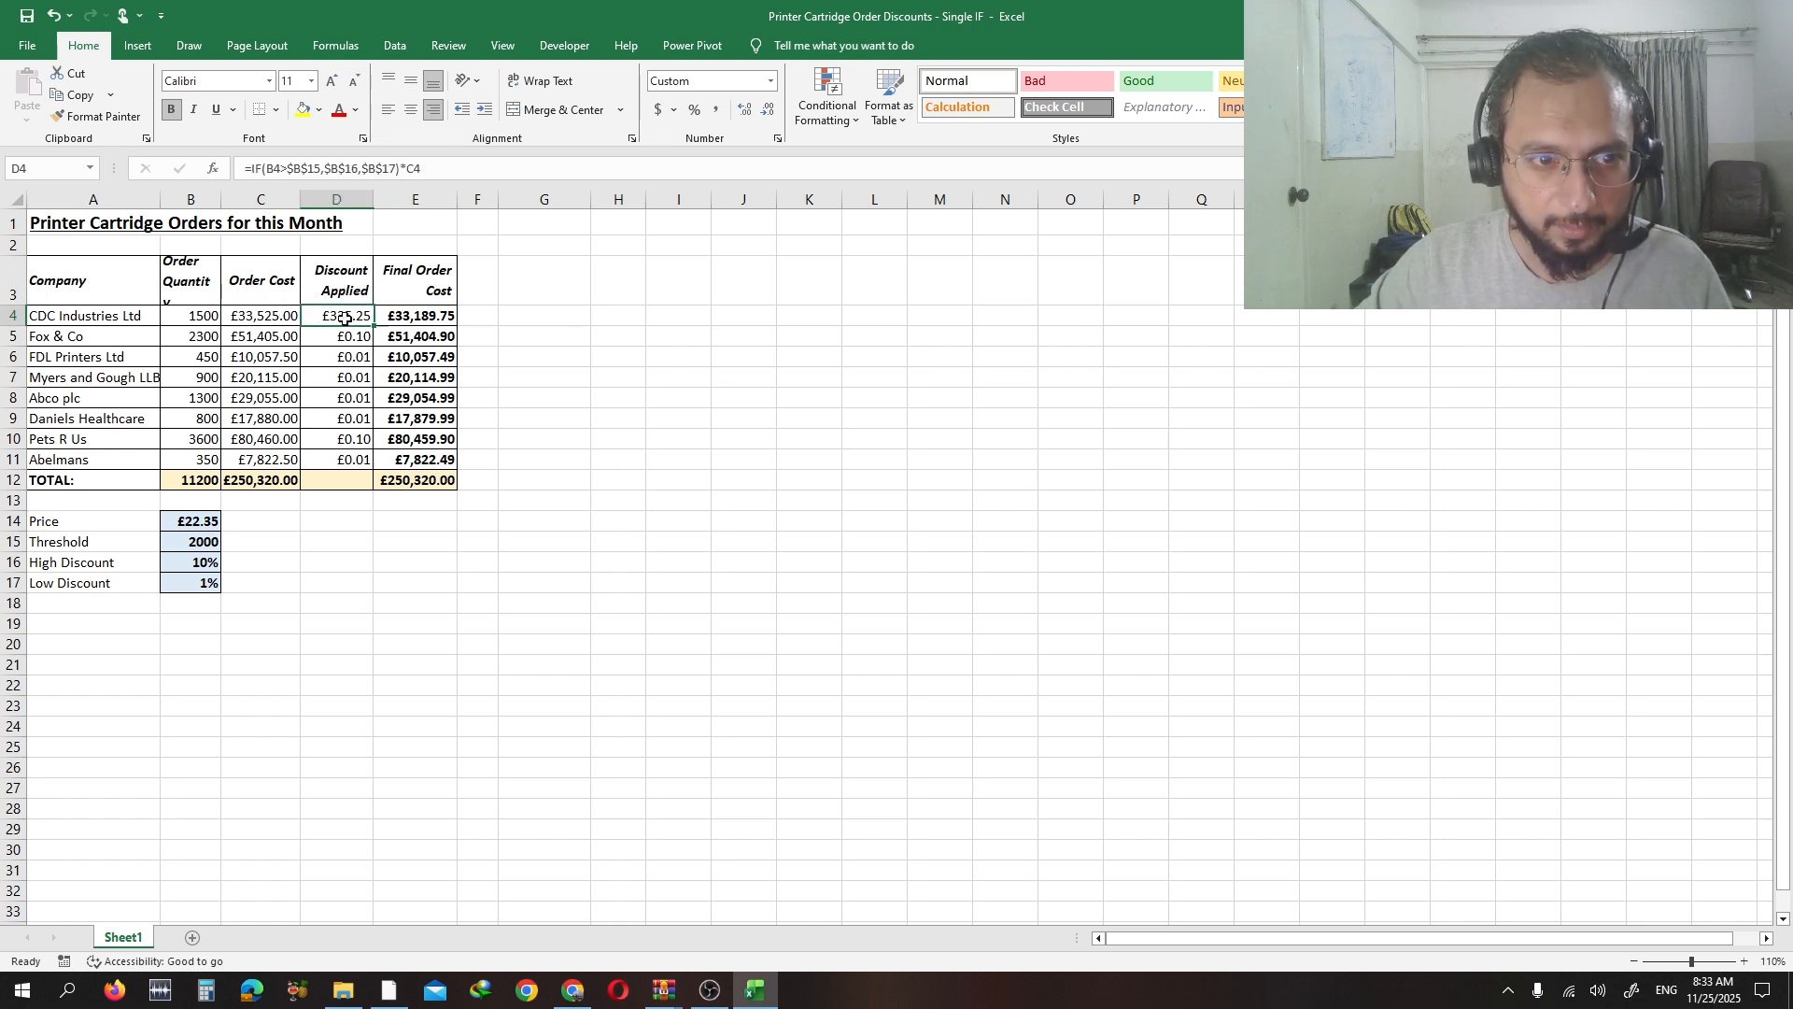
left_click_drag(374, 327, 371, 465)
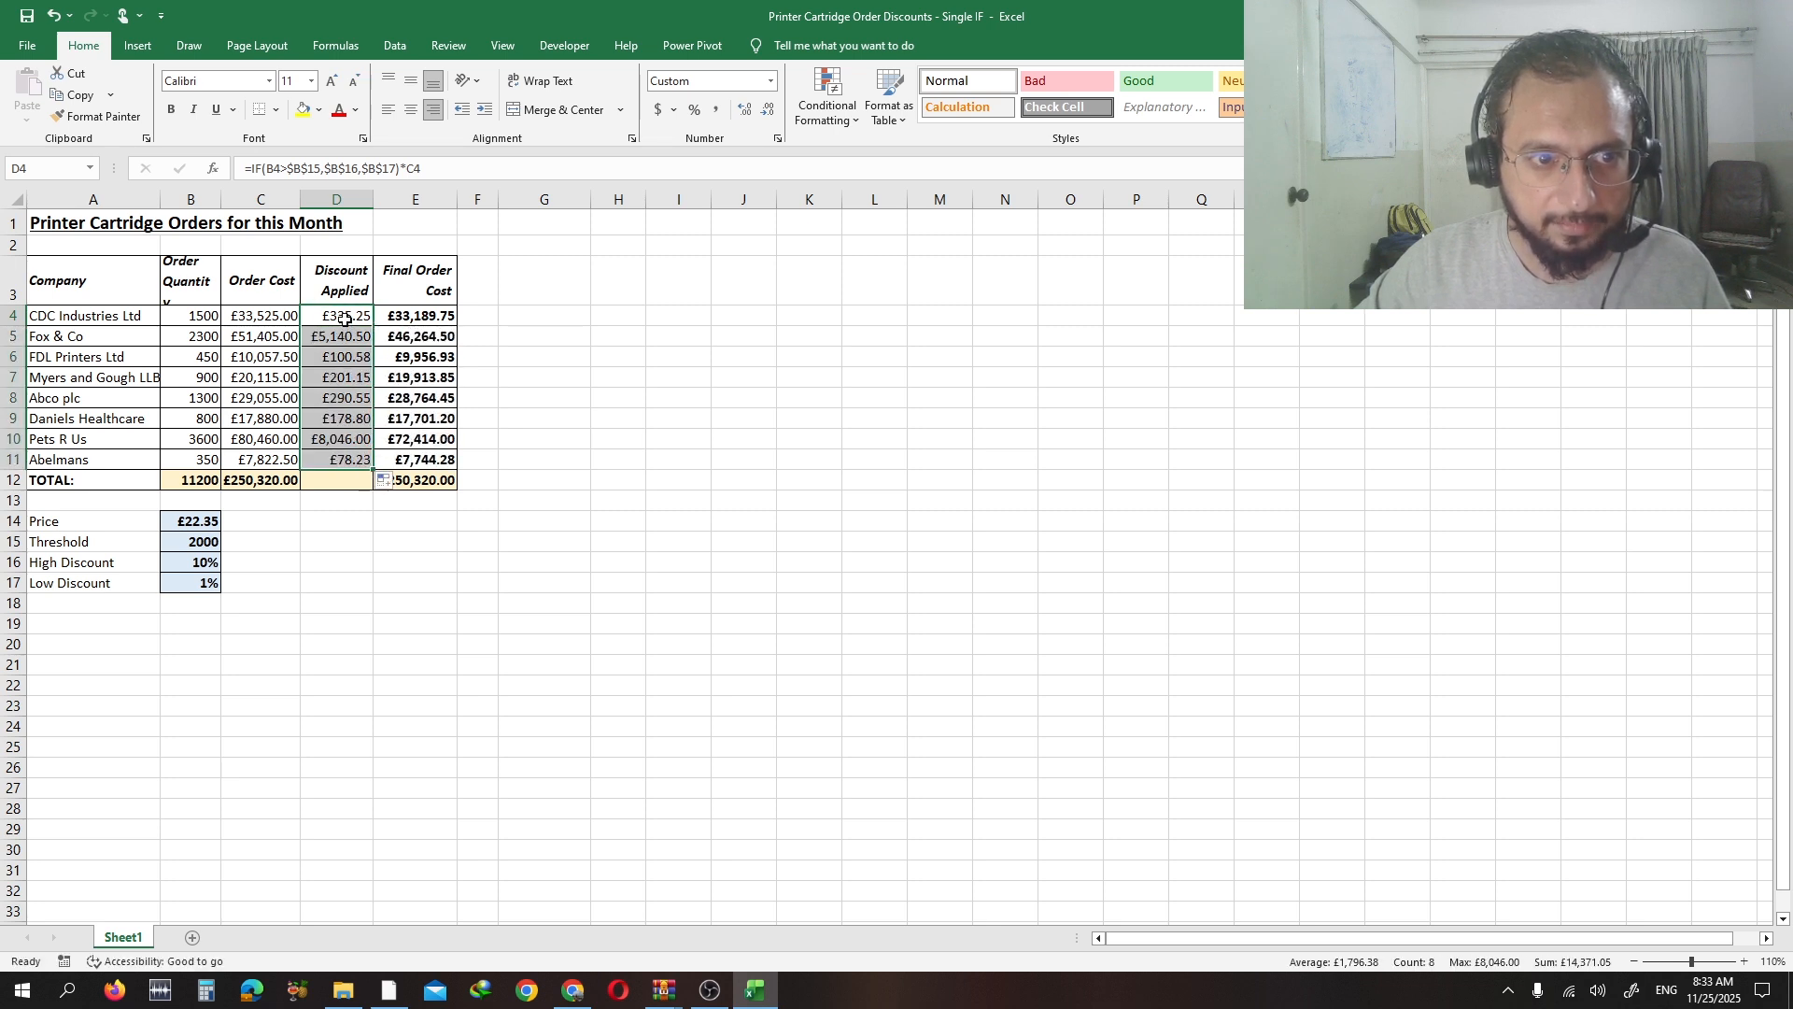
- Total the discounts of D4:D11 in cell D12 with AutoSum and check its formula
left_click_drag(344, 319, 341, 462)
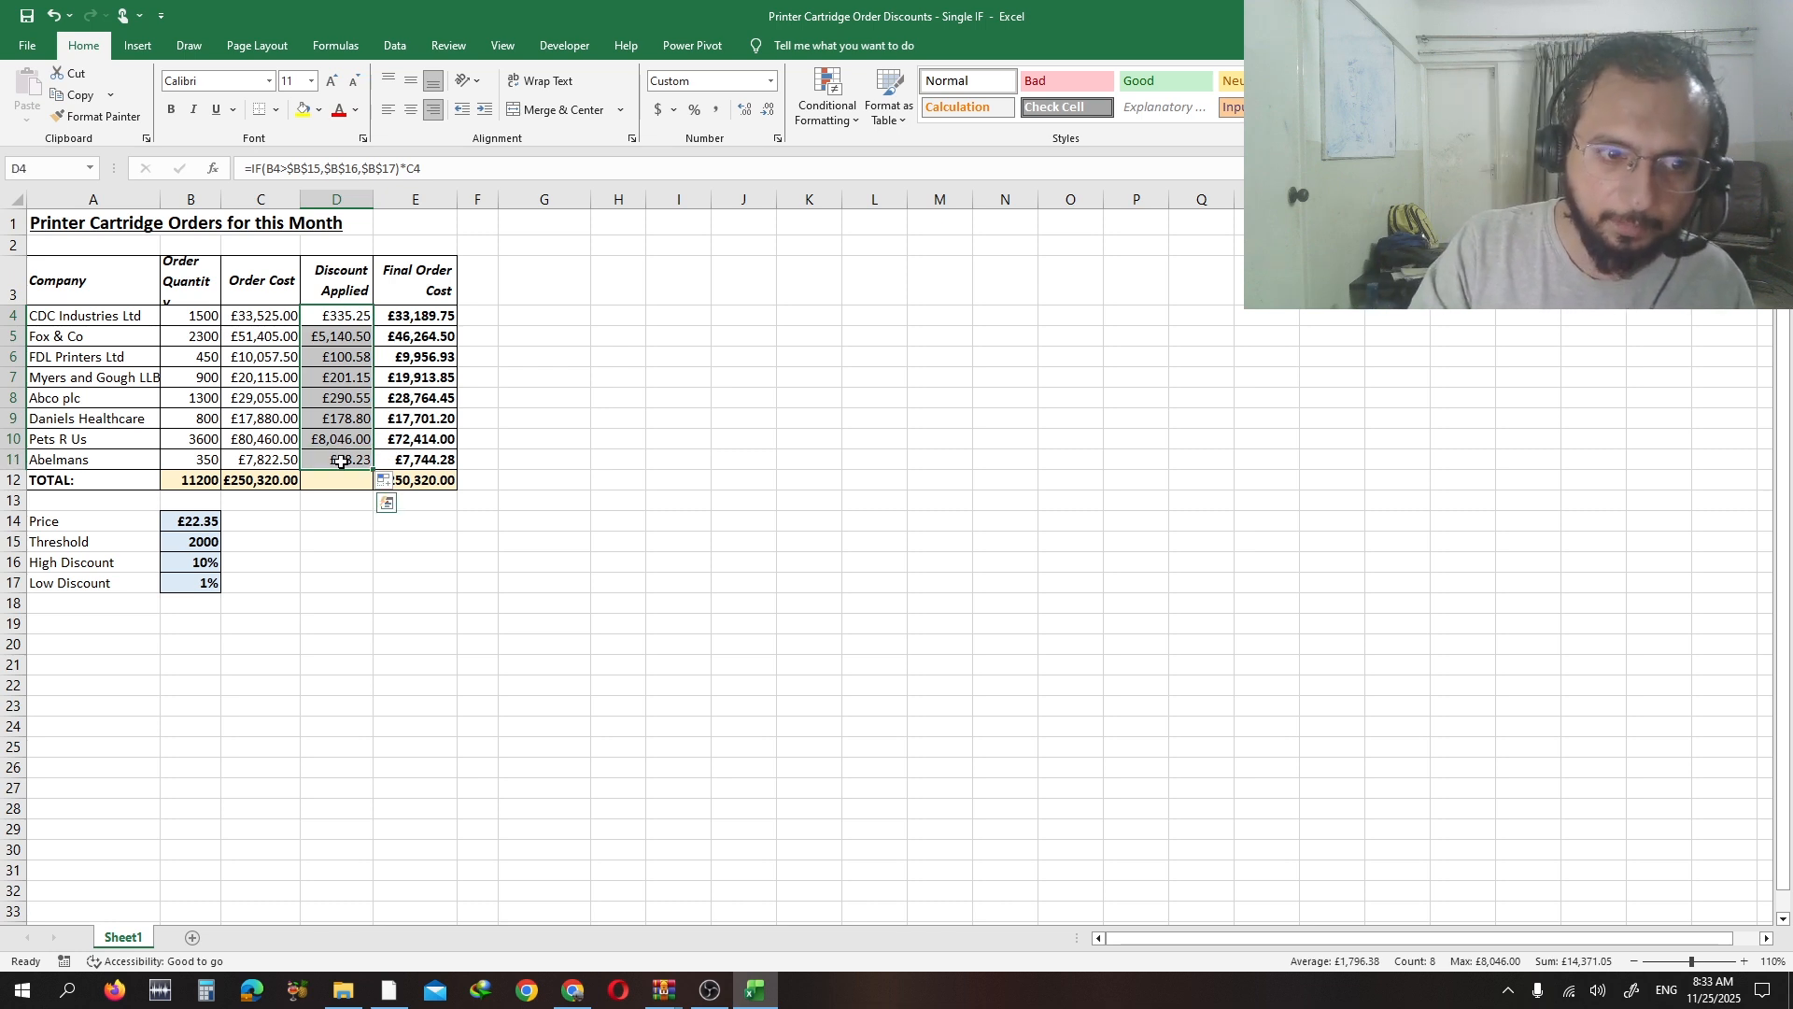
key("alt+equal")
left_click(359, 518)
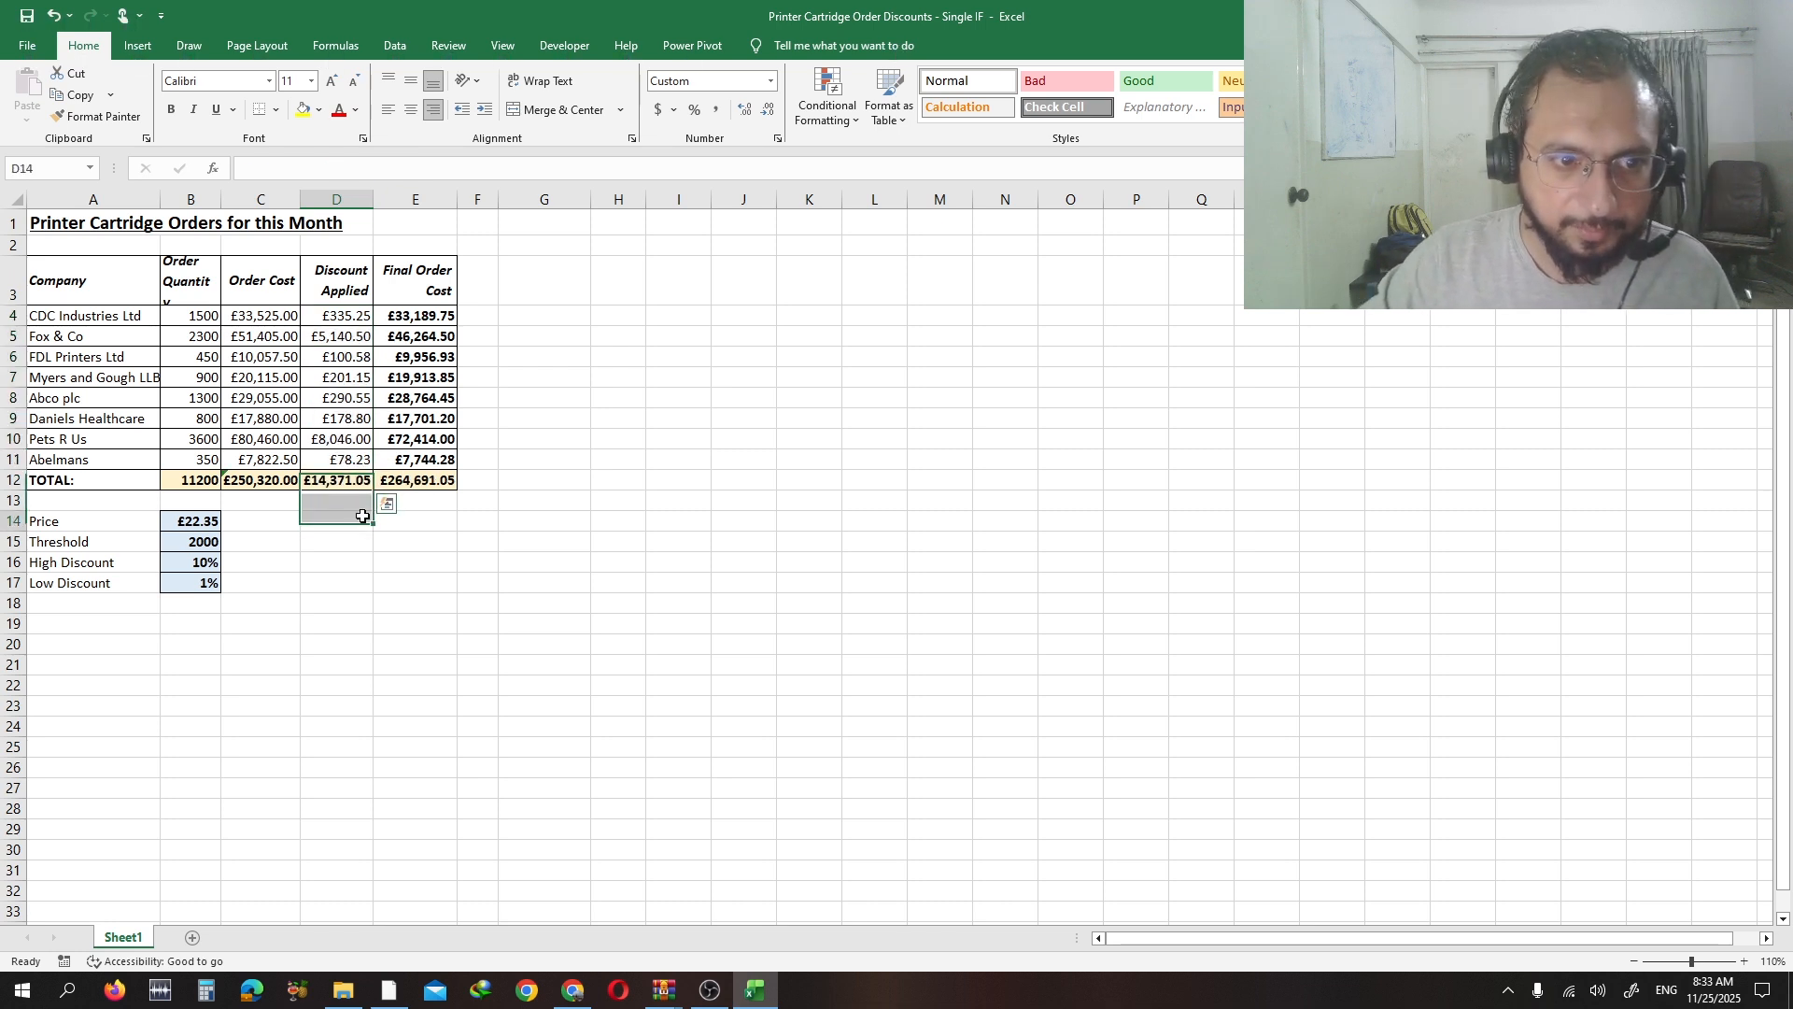
left_click(347, 483)
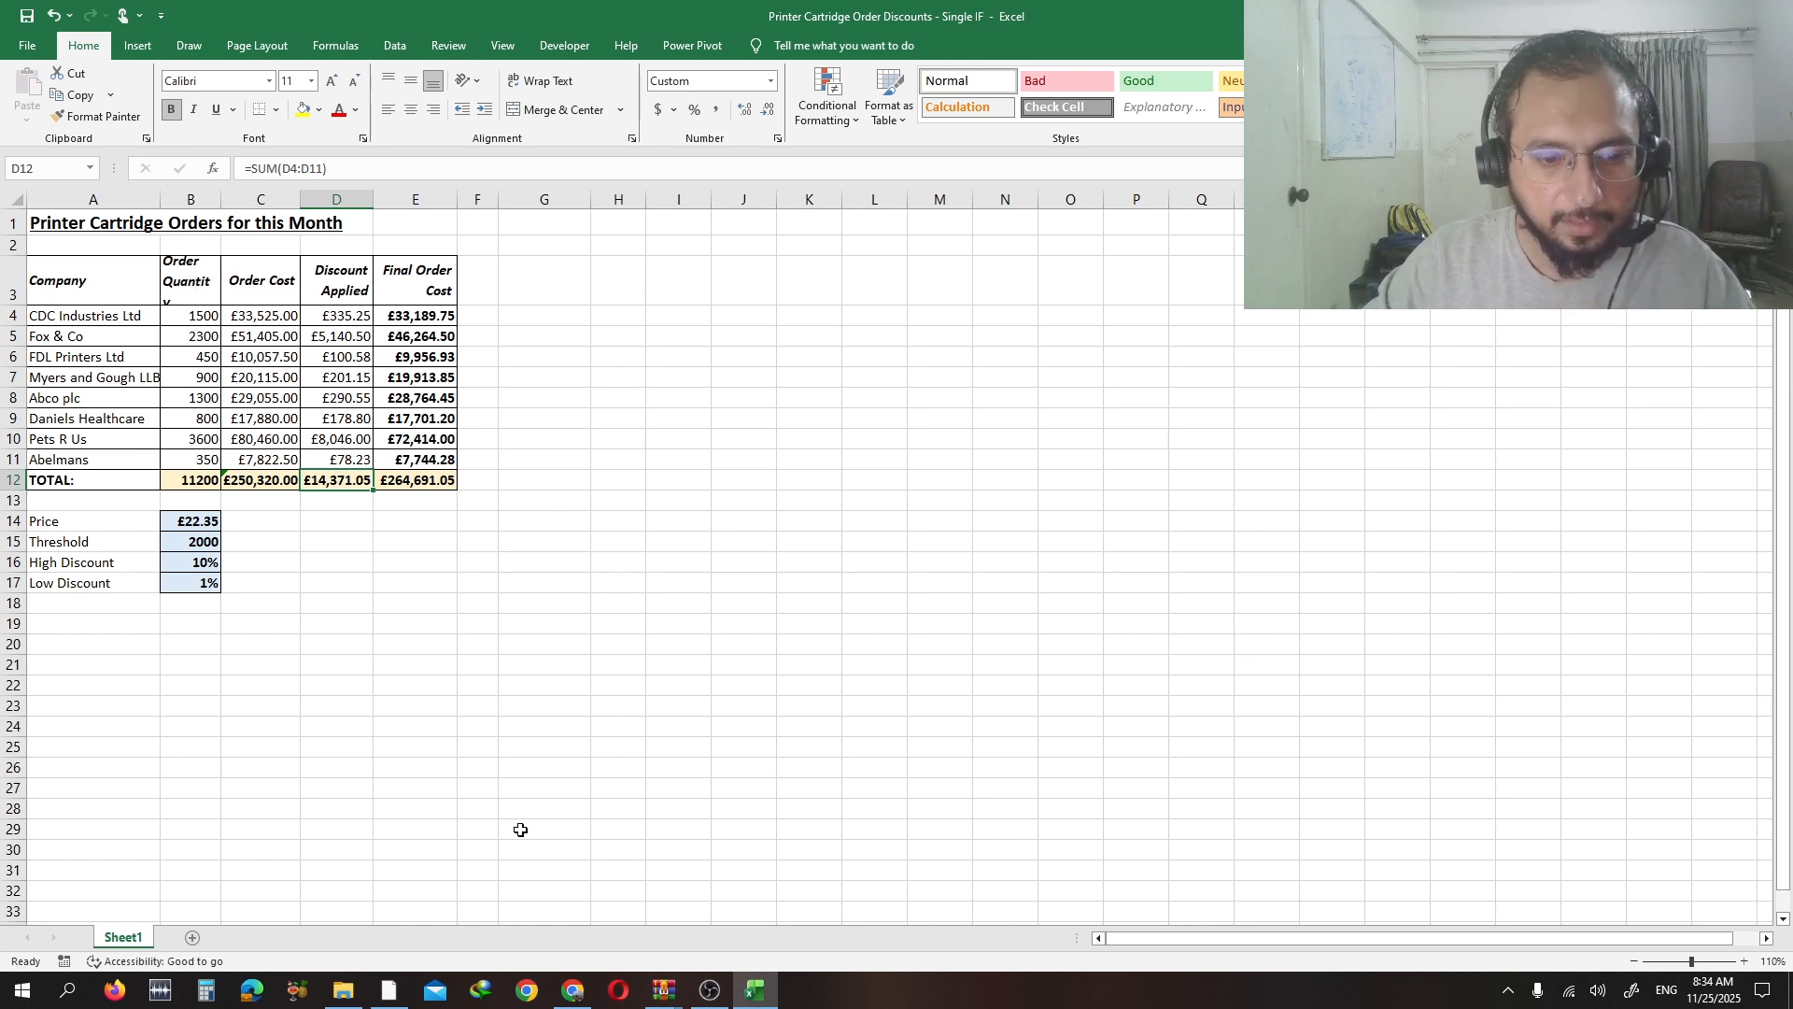
- Switch to the Wise Owl exercise page in Chrome and examine the instructions and example values for testing the IF formula
left_click(584, 1001)
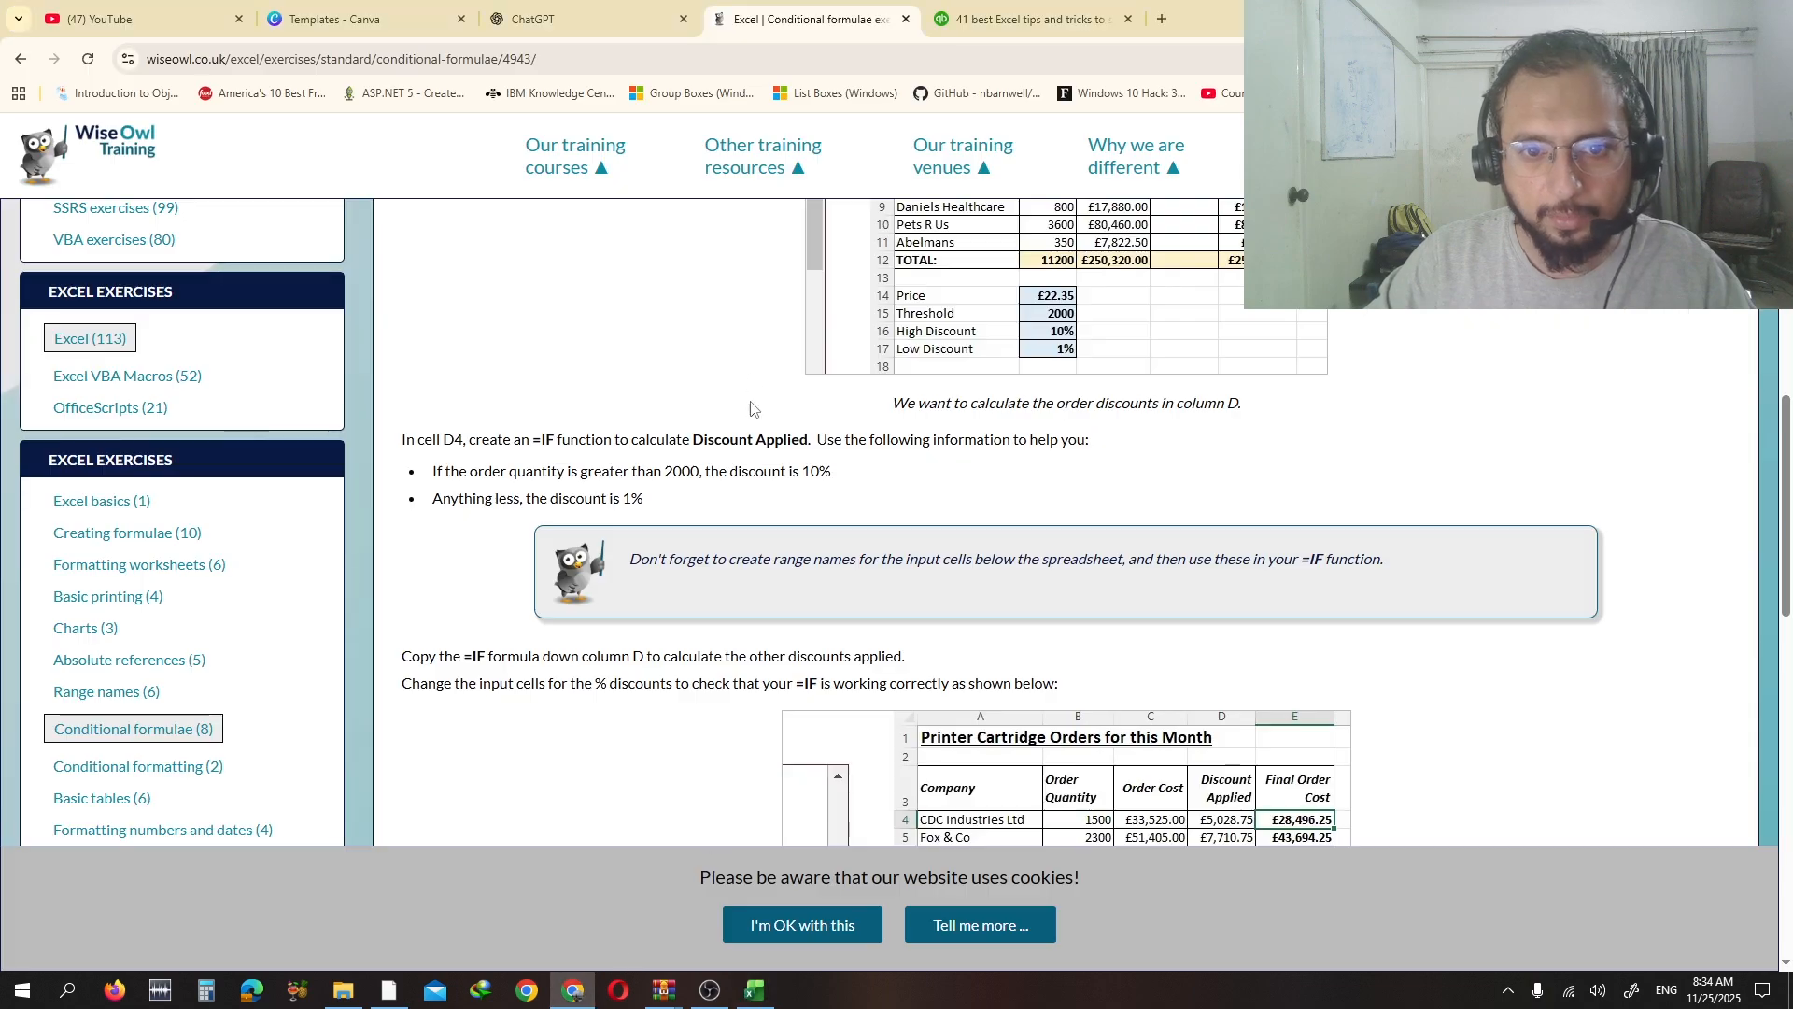
scroll(753, 385, "up", 5)
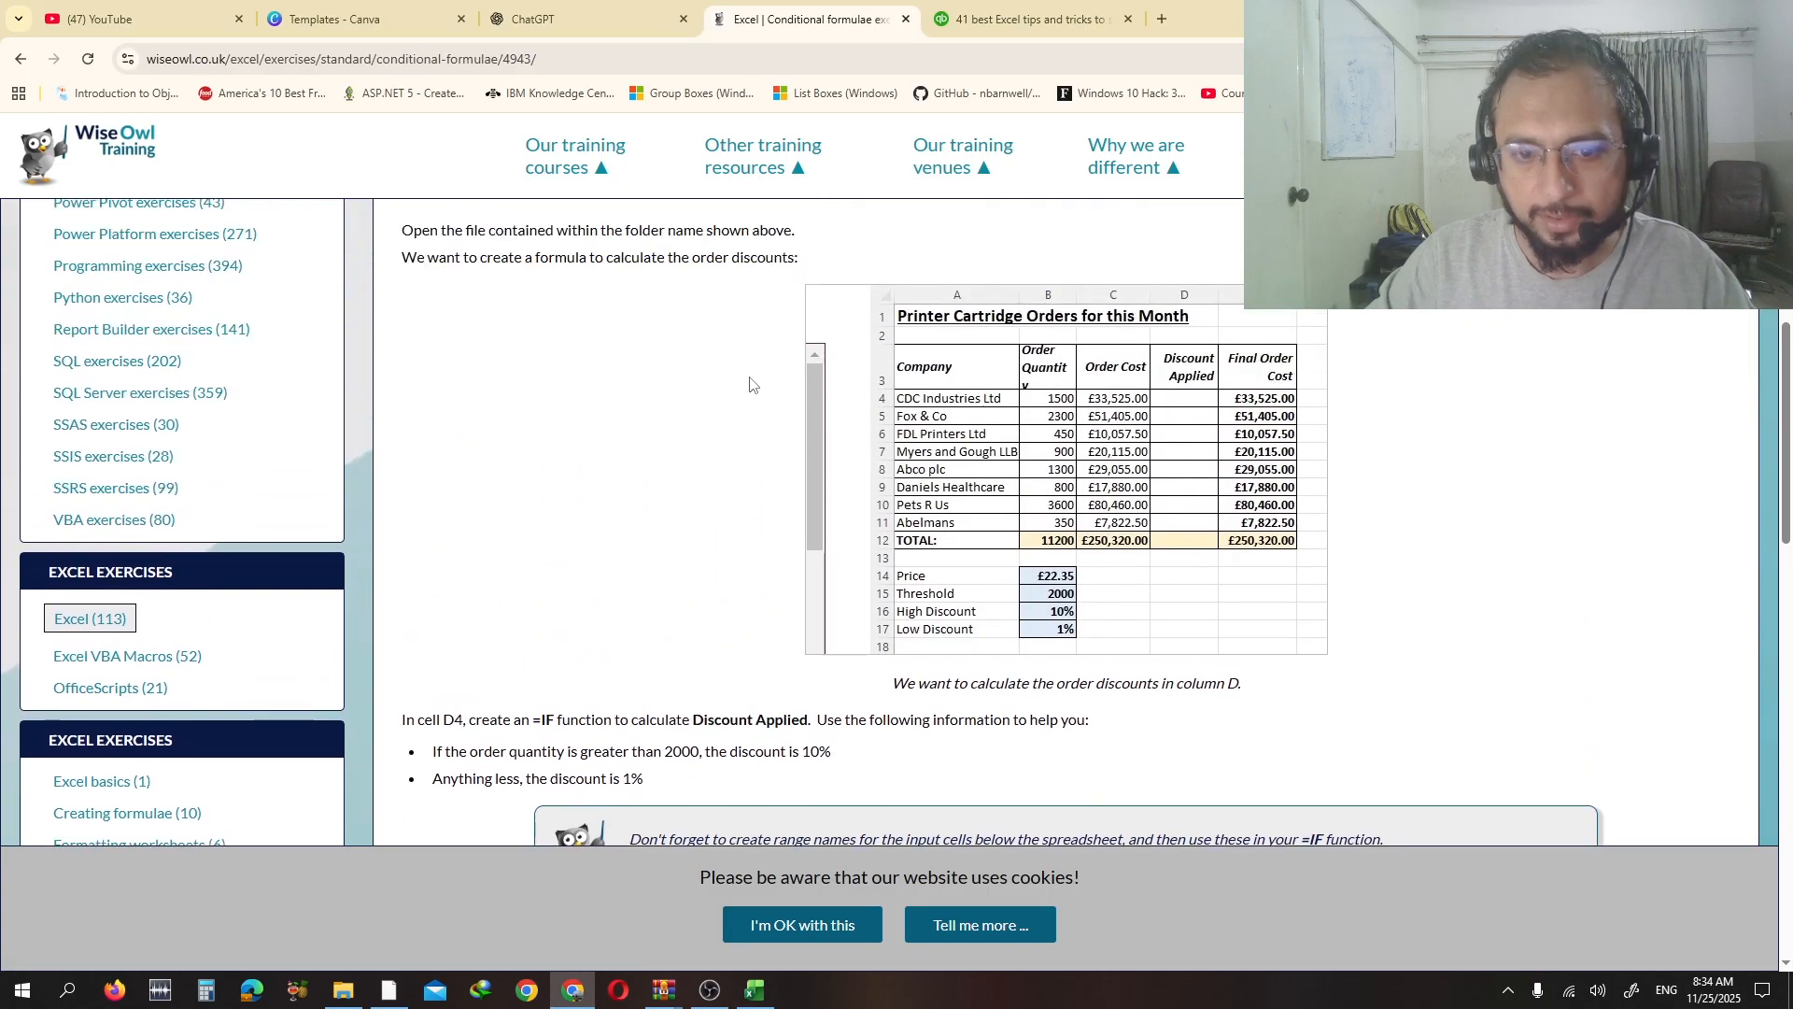
scroll(752, 385, "down", 6)
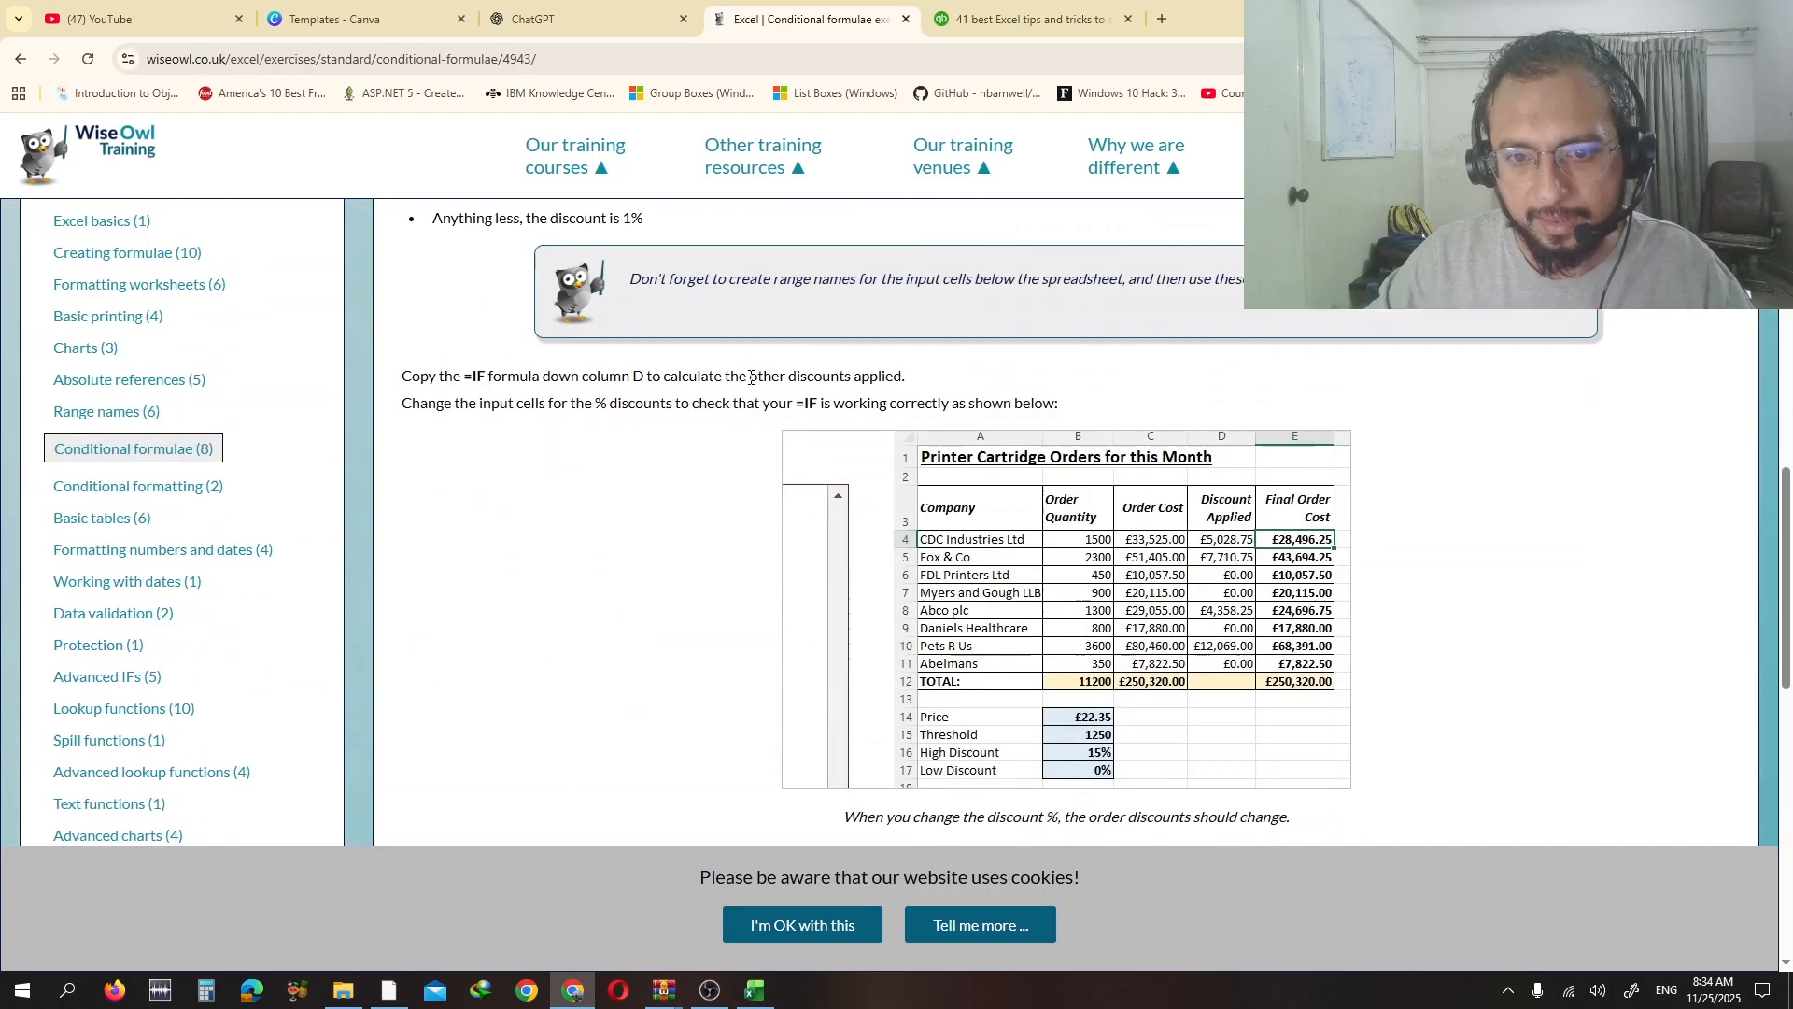
scroll(751, 378, "down", 5)
scroll(750, 384, "up", 3)
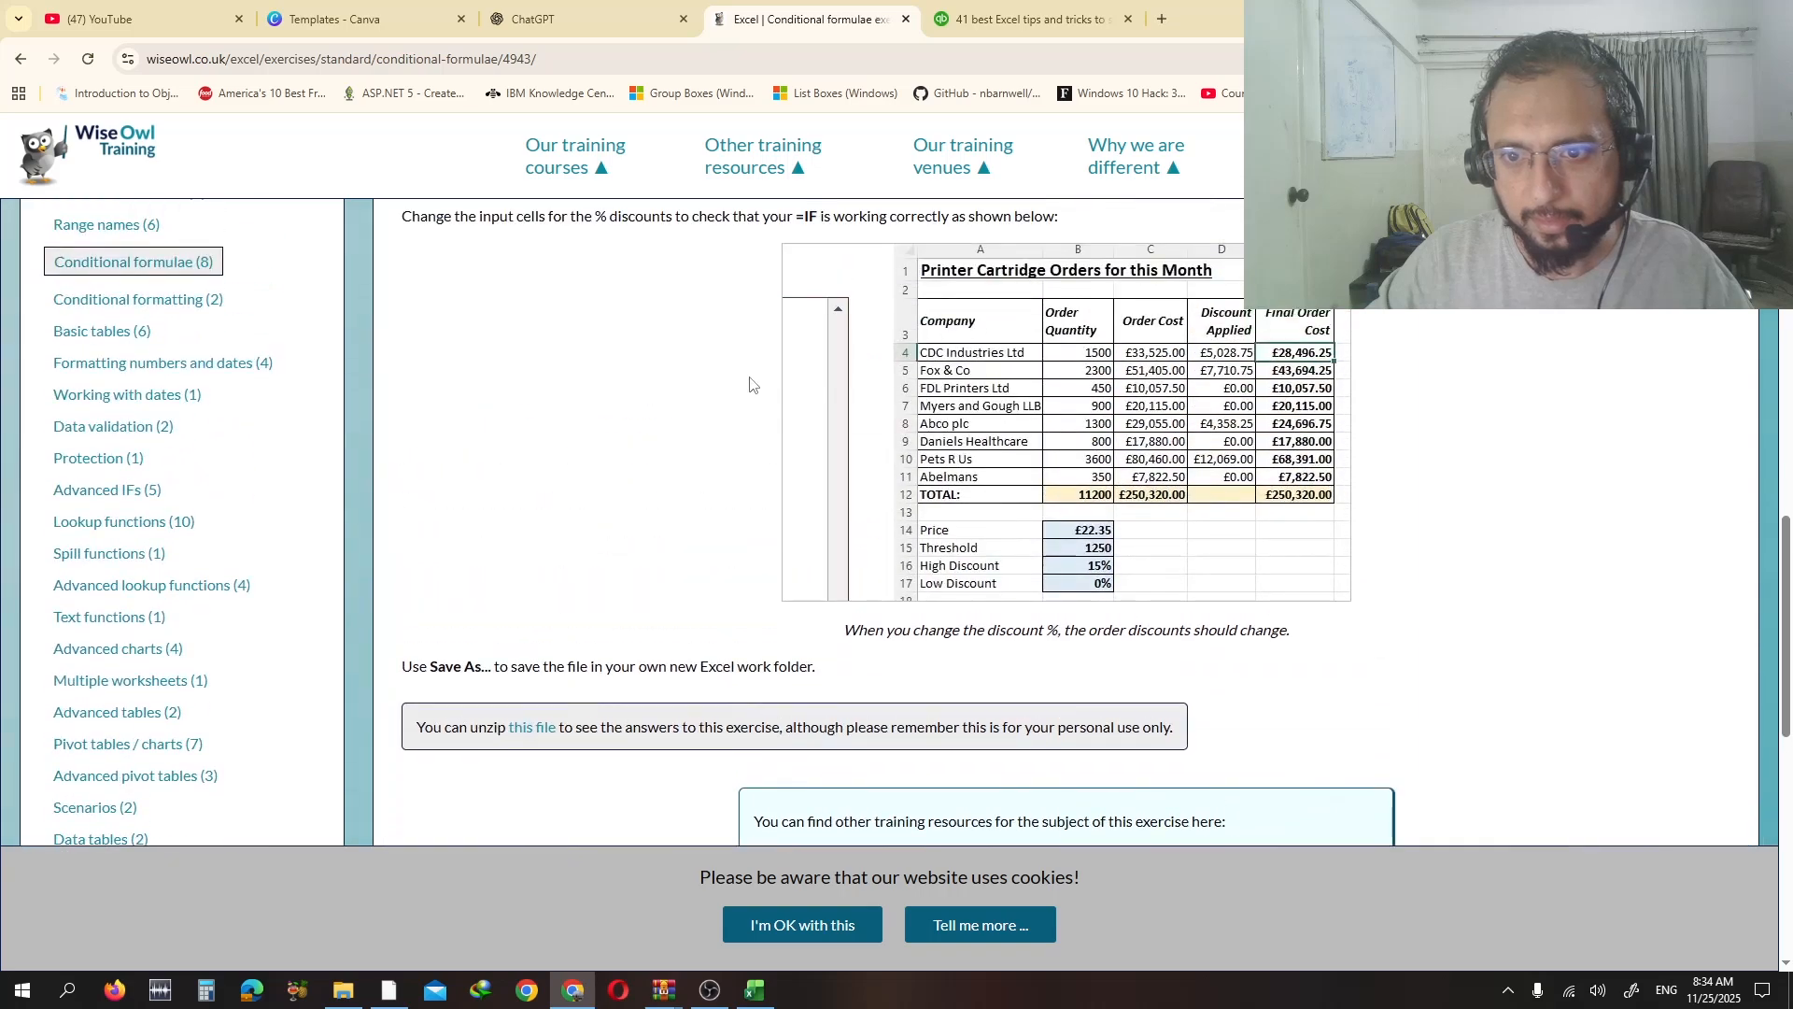
scroll(749, 384, "up", 7)
scroll(750, 384, "down", 8)
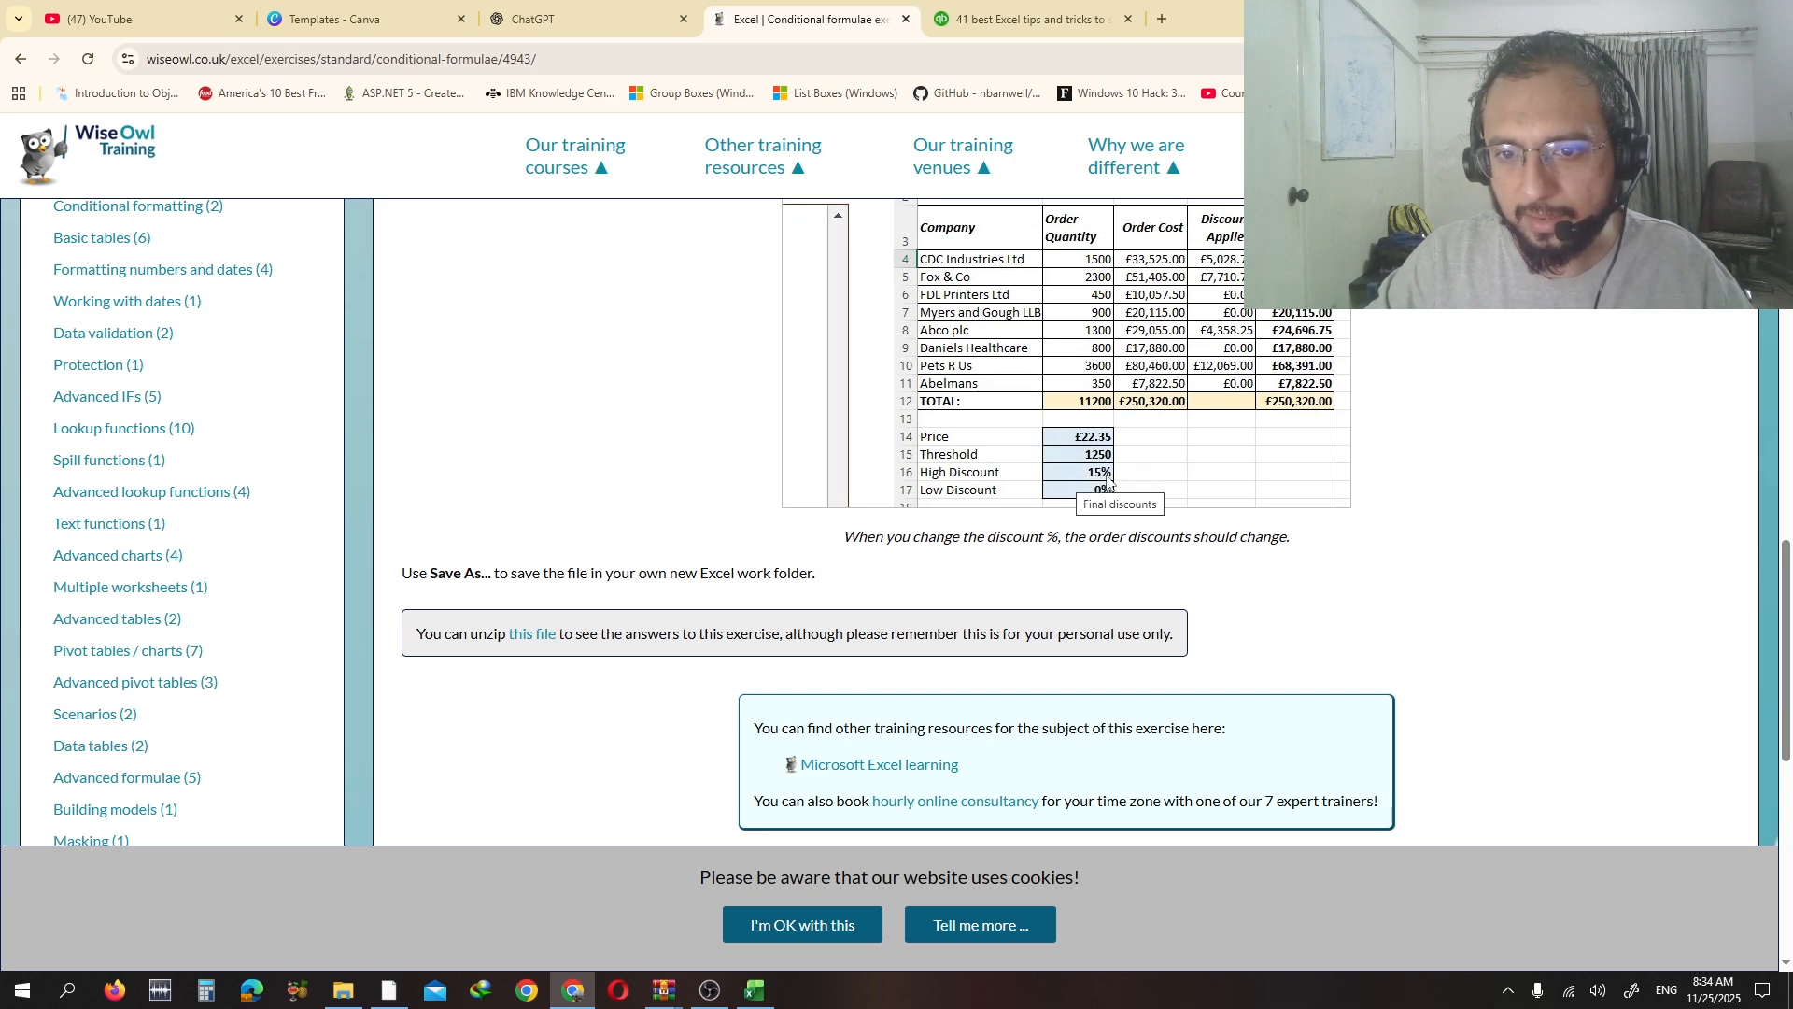
- Return to the Excel workbook and set the Threshold in B15 to 1250 and the High Discount in B16 to 15%
left_click(768, 997)
left_click(195, 544)
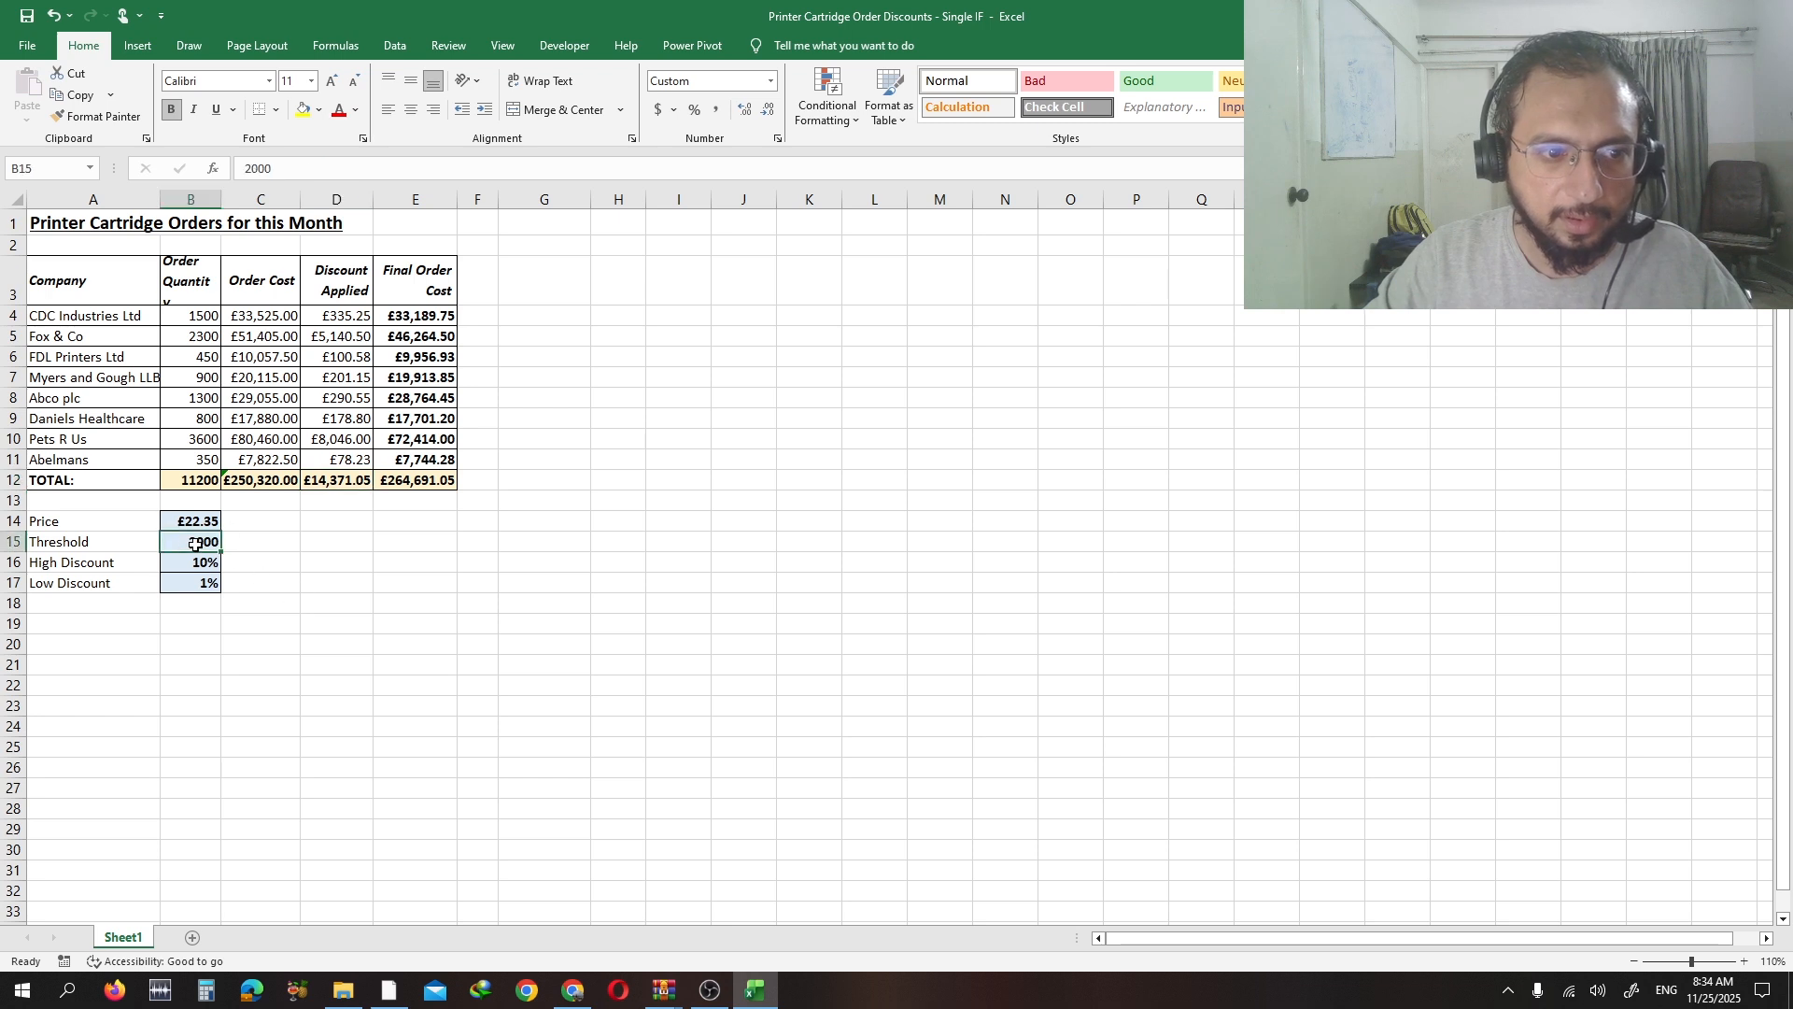
type("1250")
key("Return")
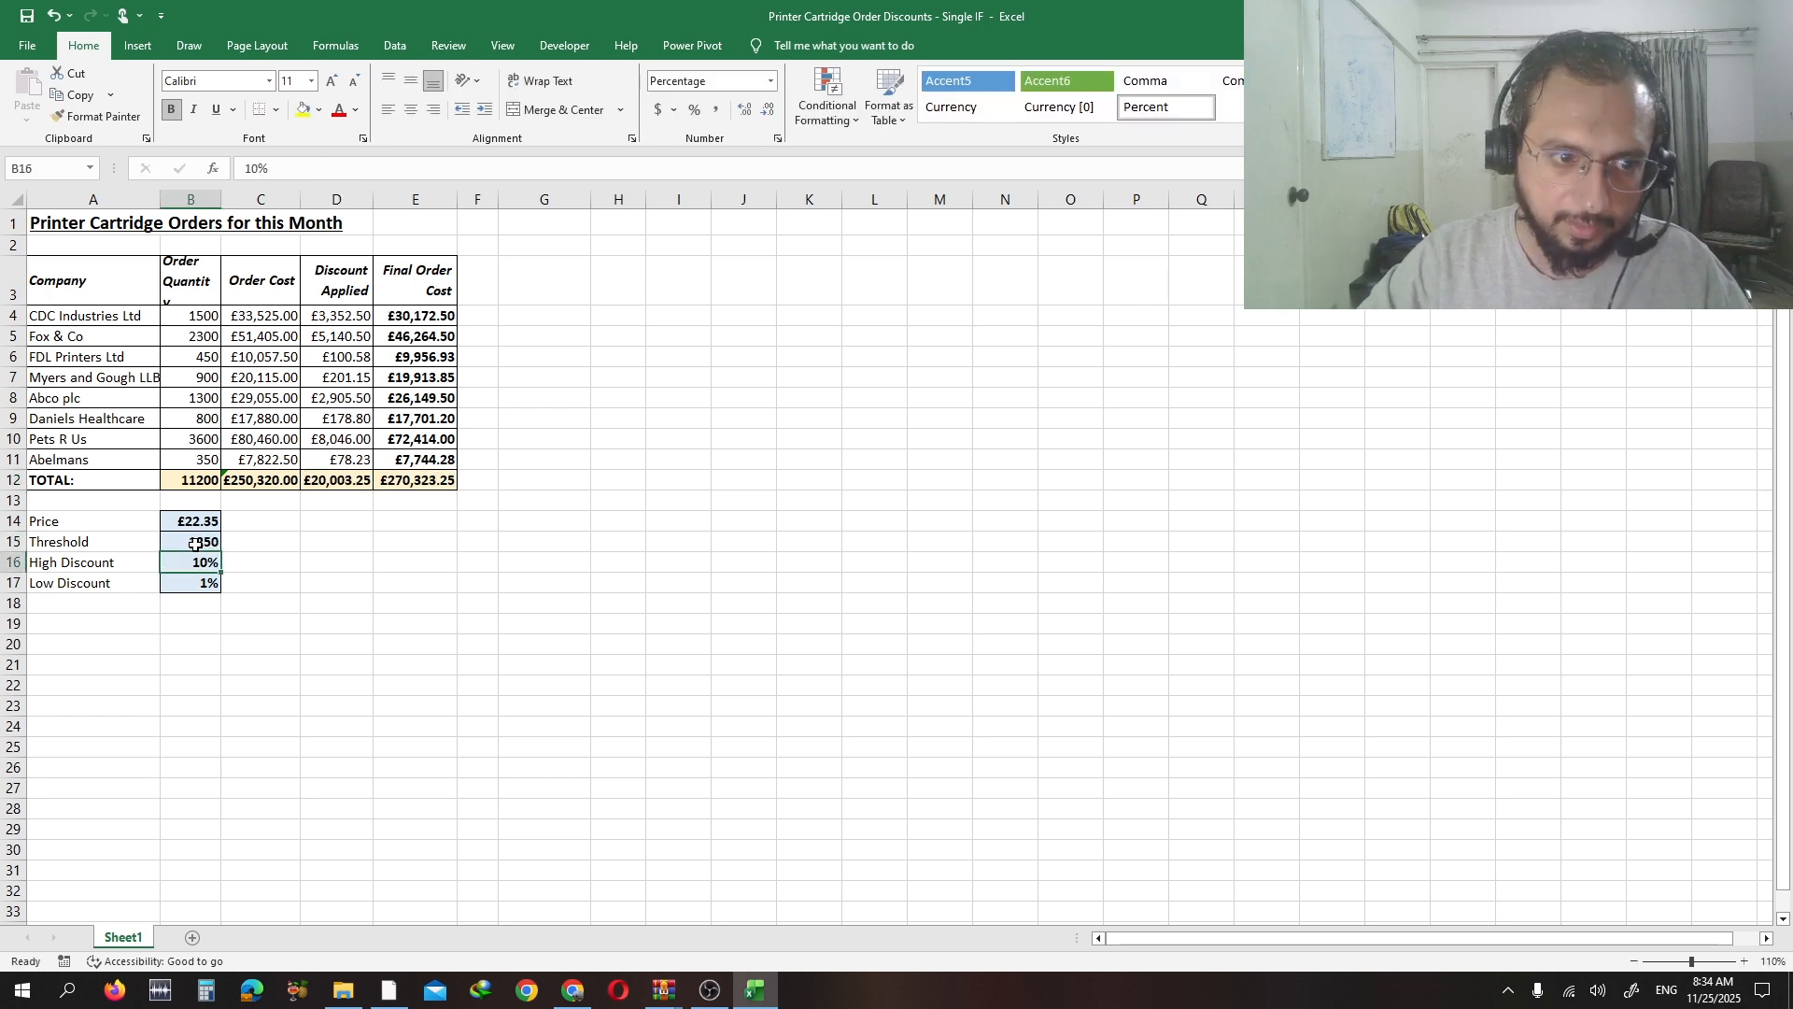
type("15")
key("Return")
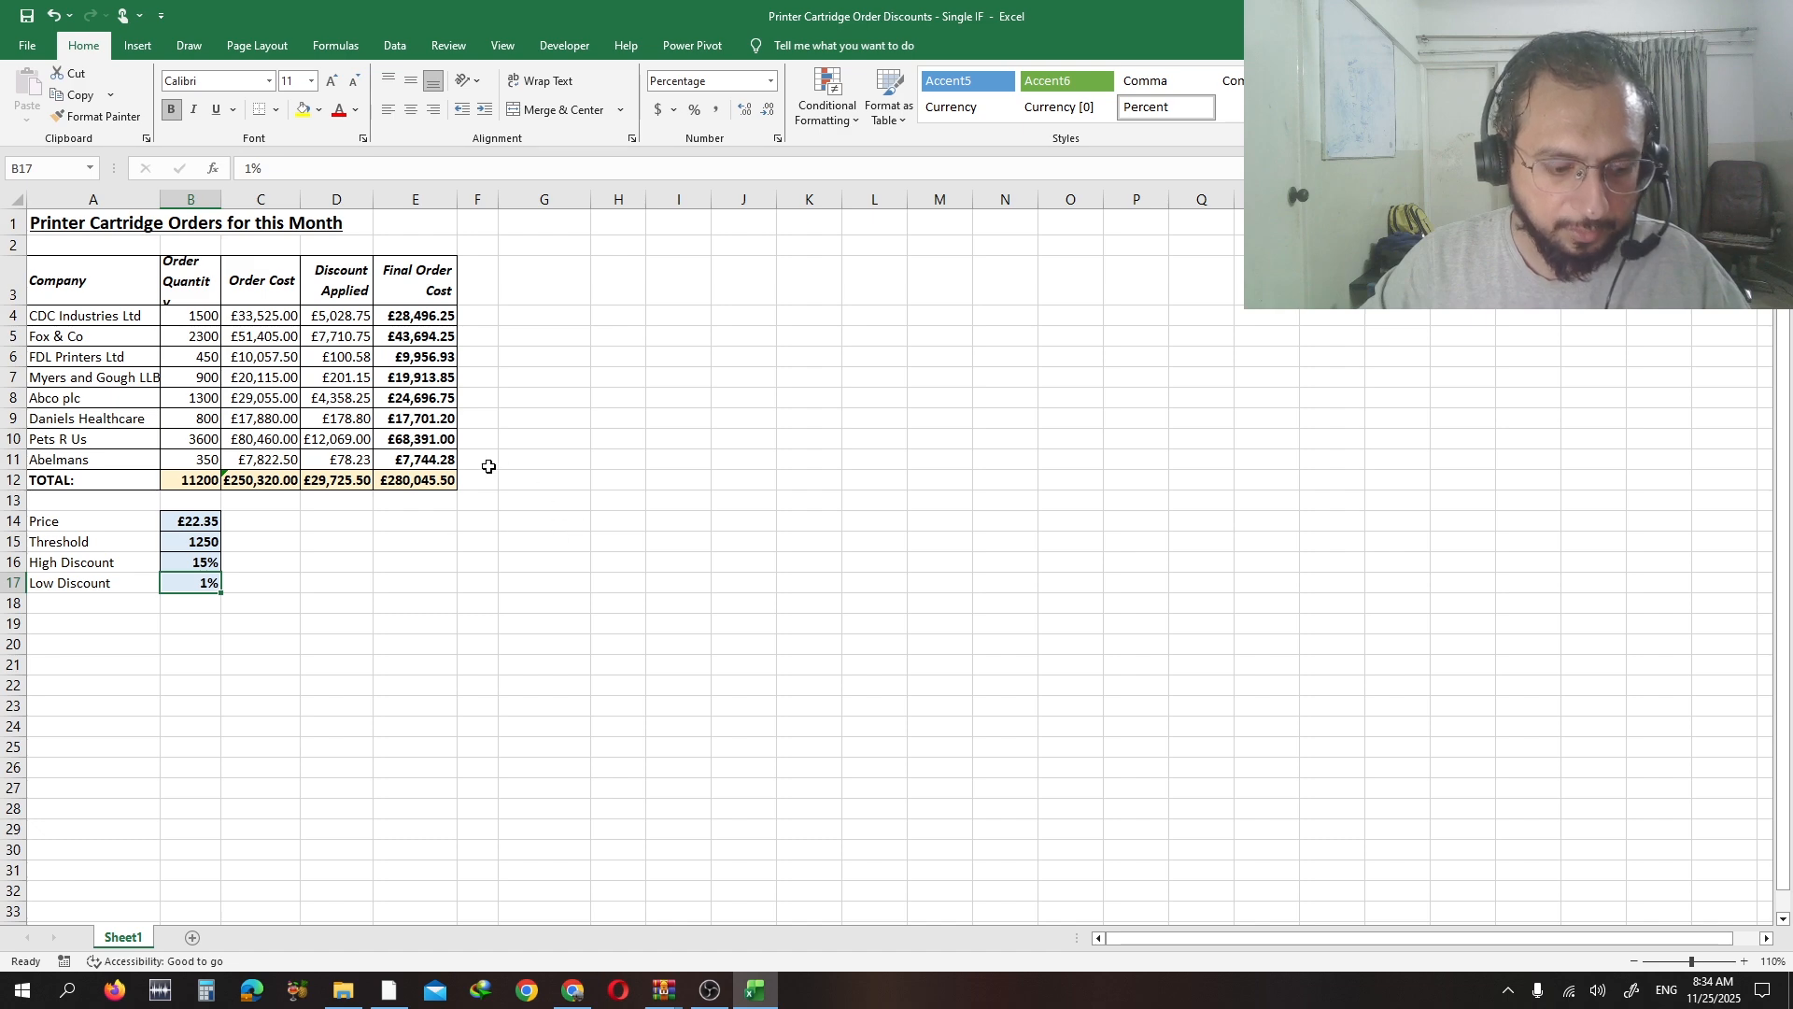
- Switch to the exercise page in Chrome and capture a screen snip of the example table with the changed input cells
left_click(571, 993)
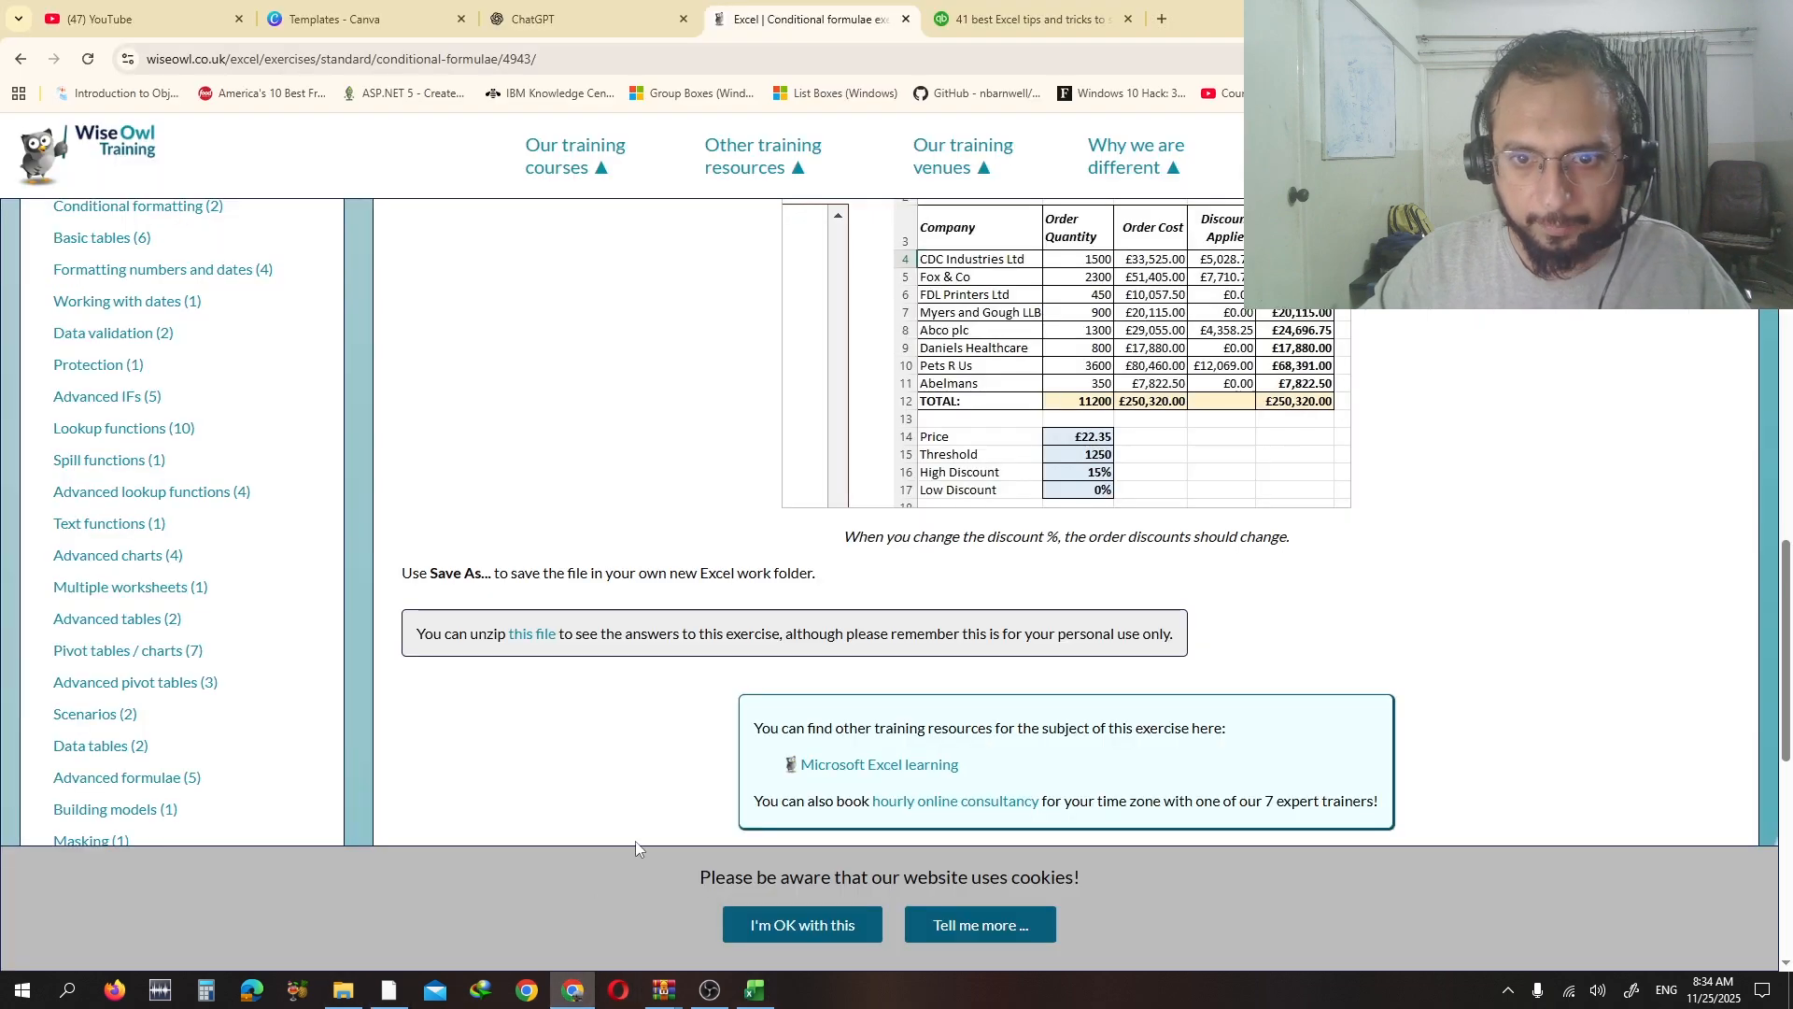
scroll(635, 841, "up", 1)
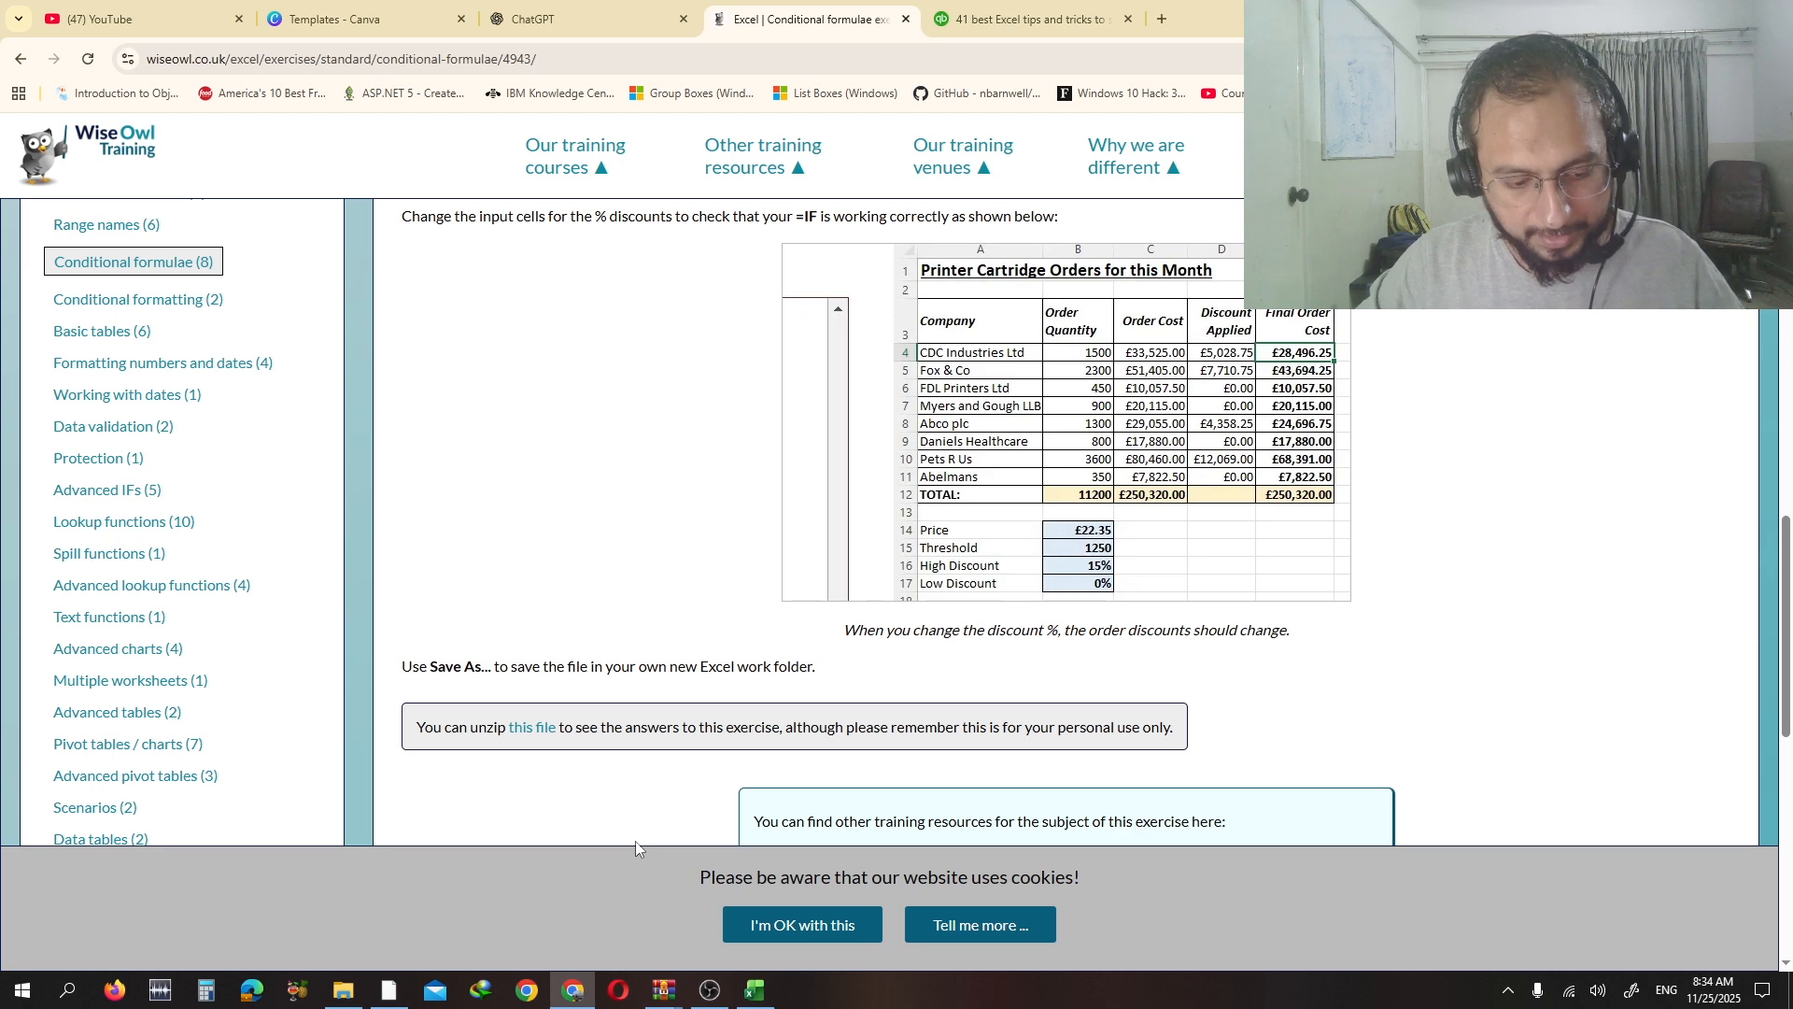
key("super+shift+s")
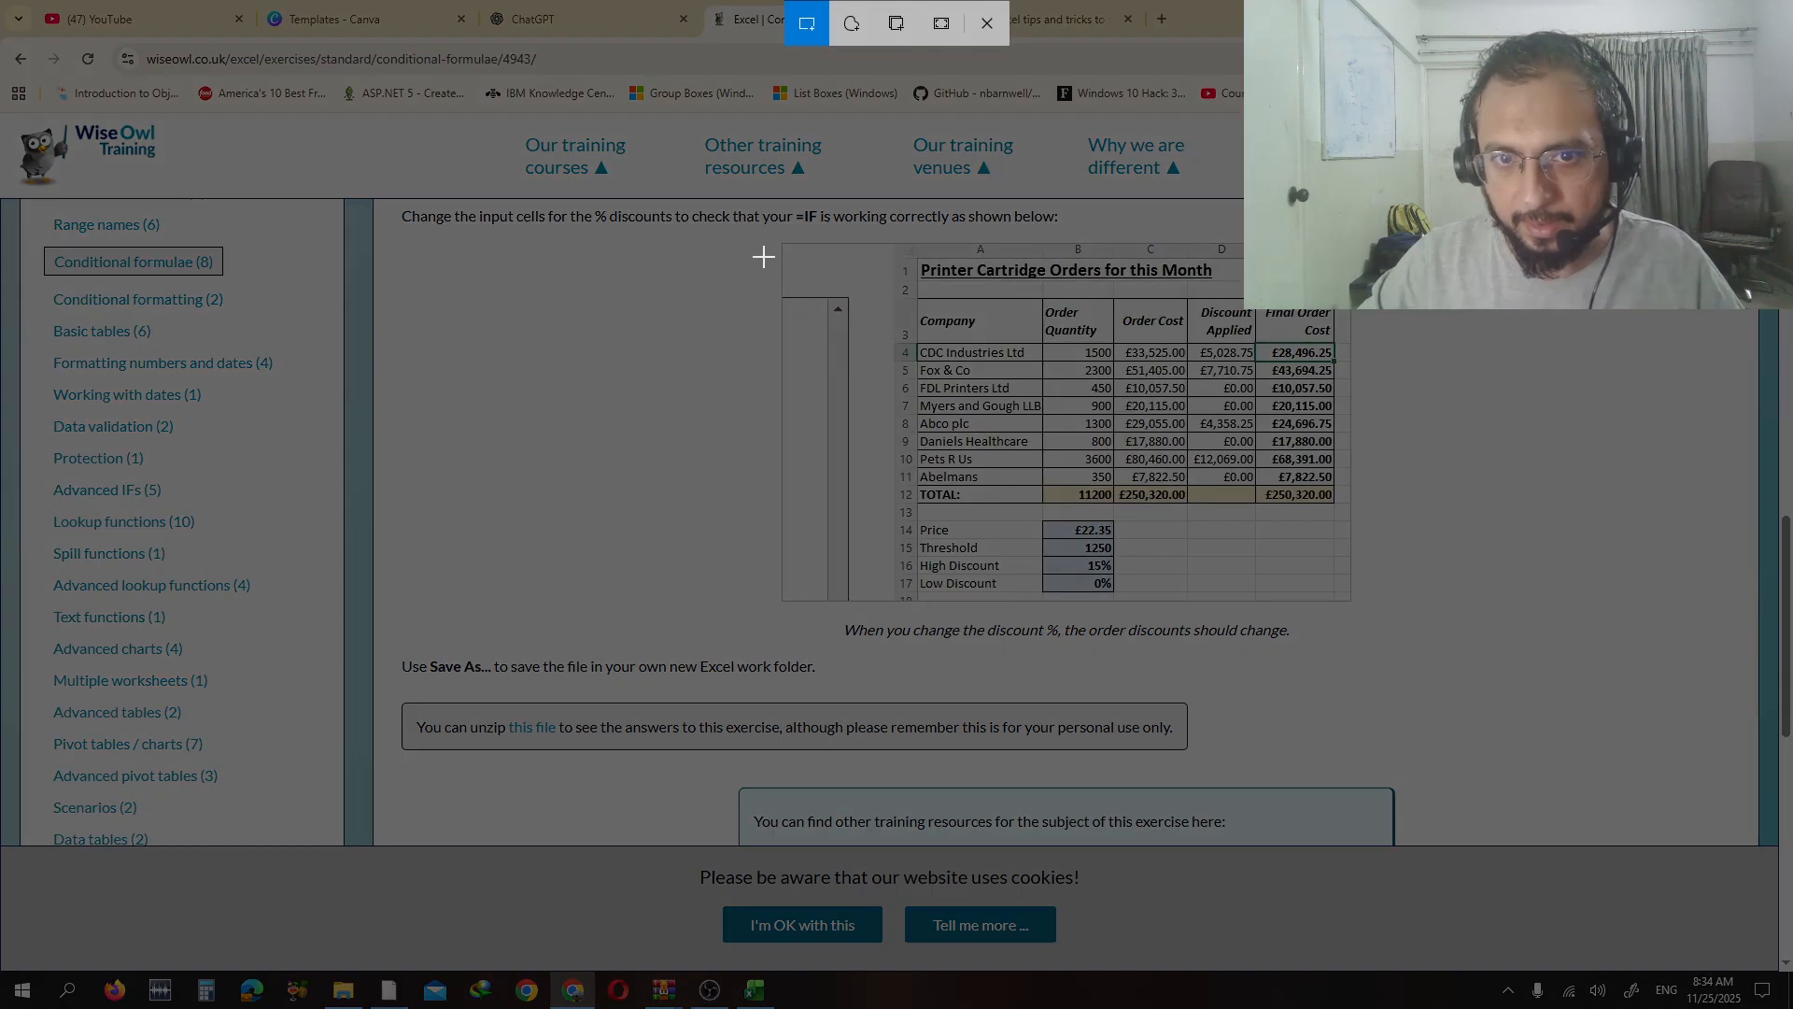
left_click_drag(762, 232, 1449, 627)
- Switch to Excel, paste the snip into the sheet and place it beside the order table for comparison
left_click(754, 990)
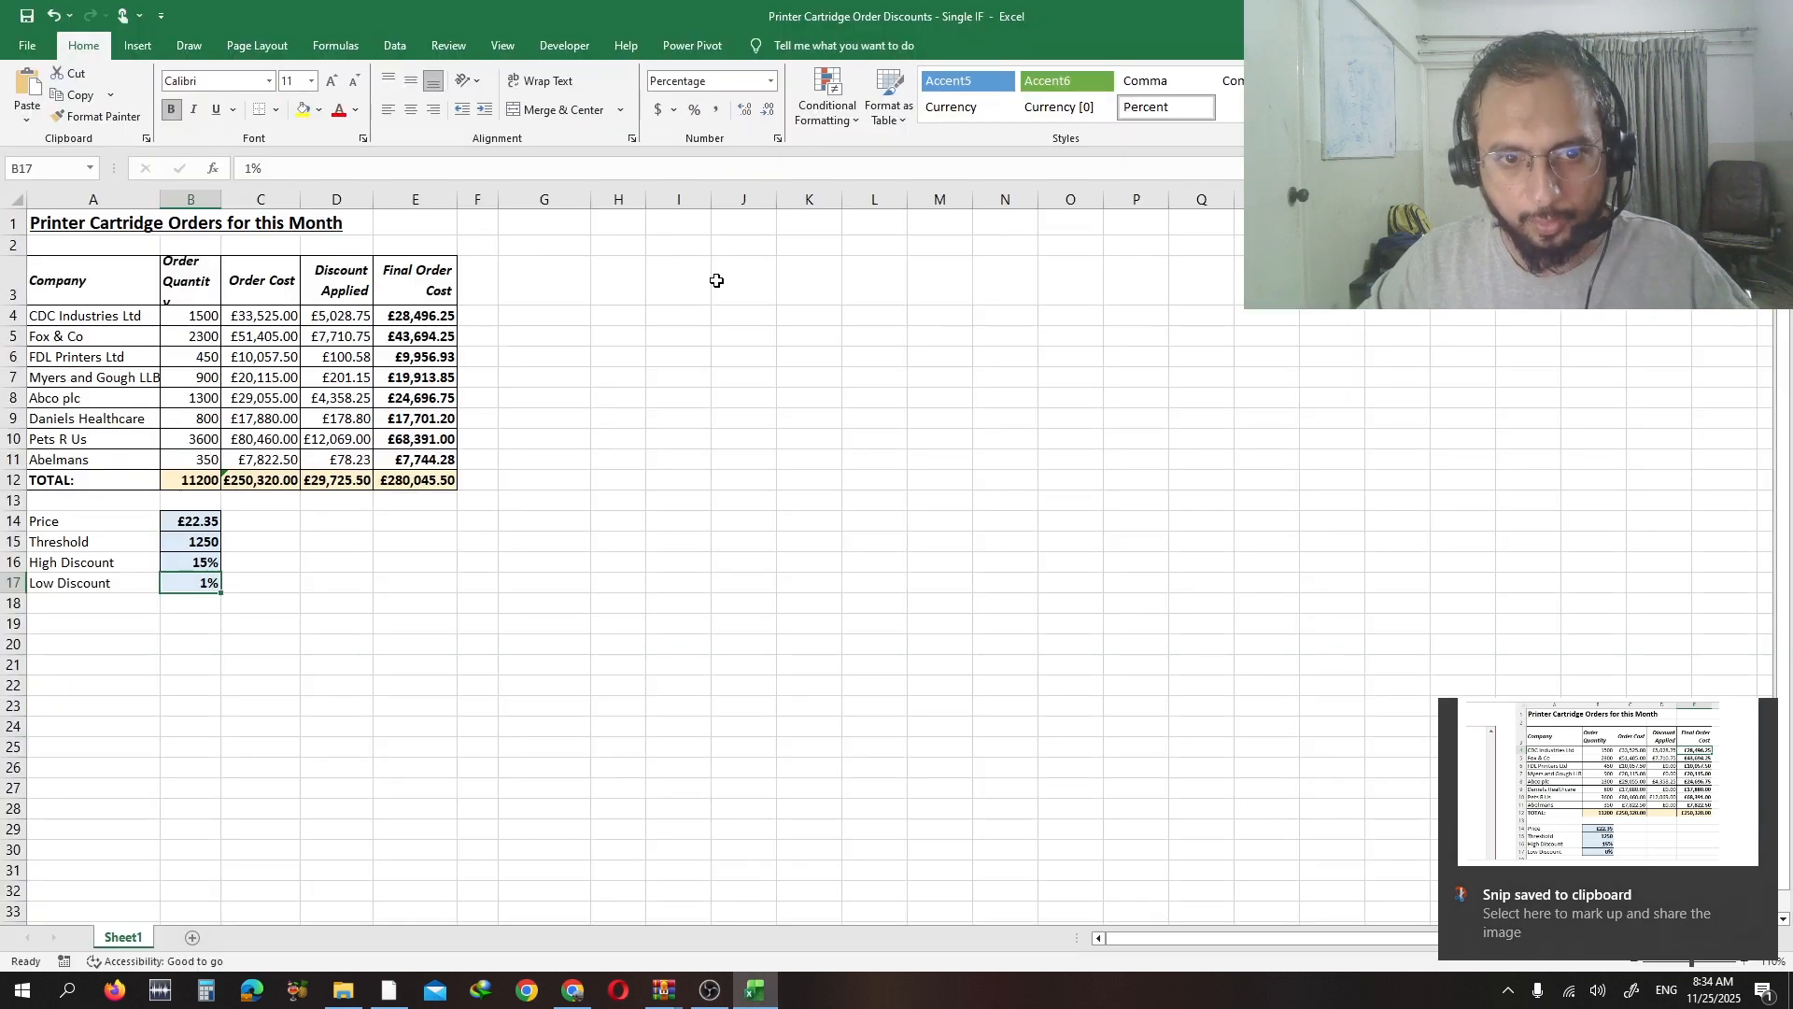
key("ctrl+v")
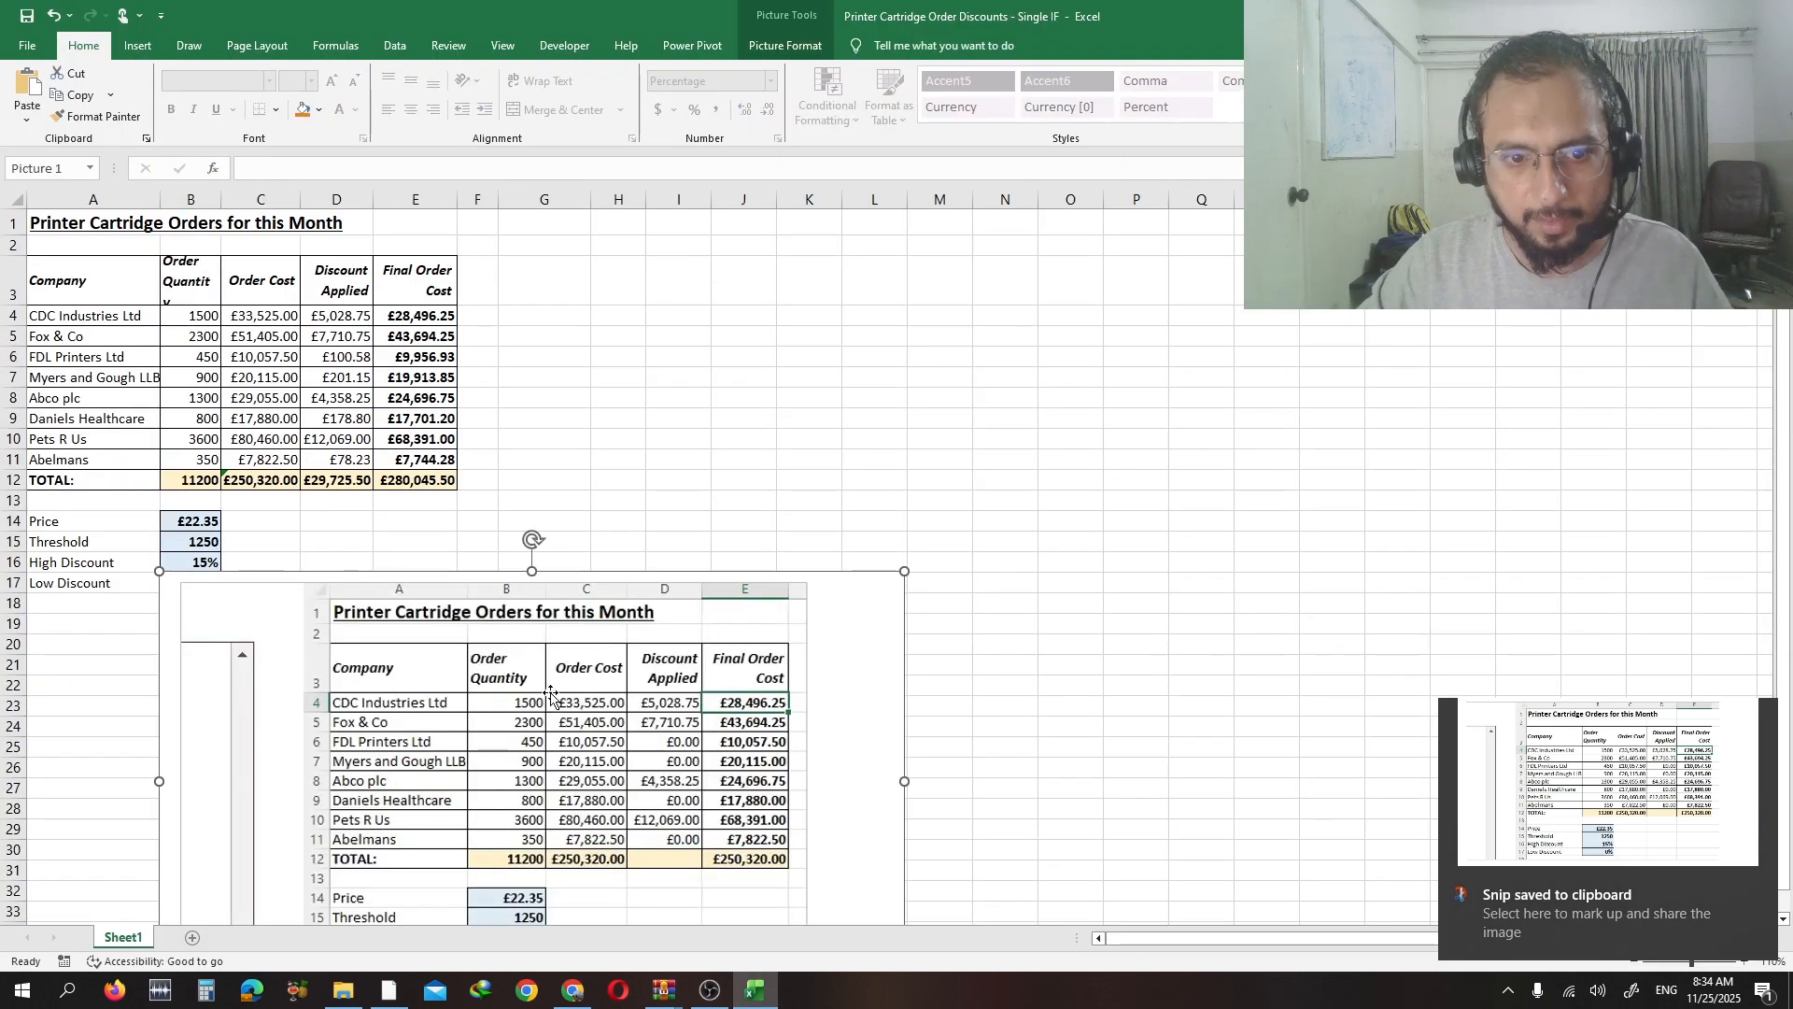
left_click_drag(498, 729, 859, 400)
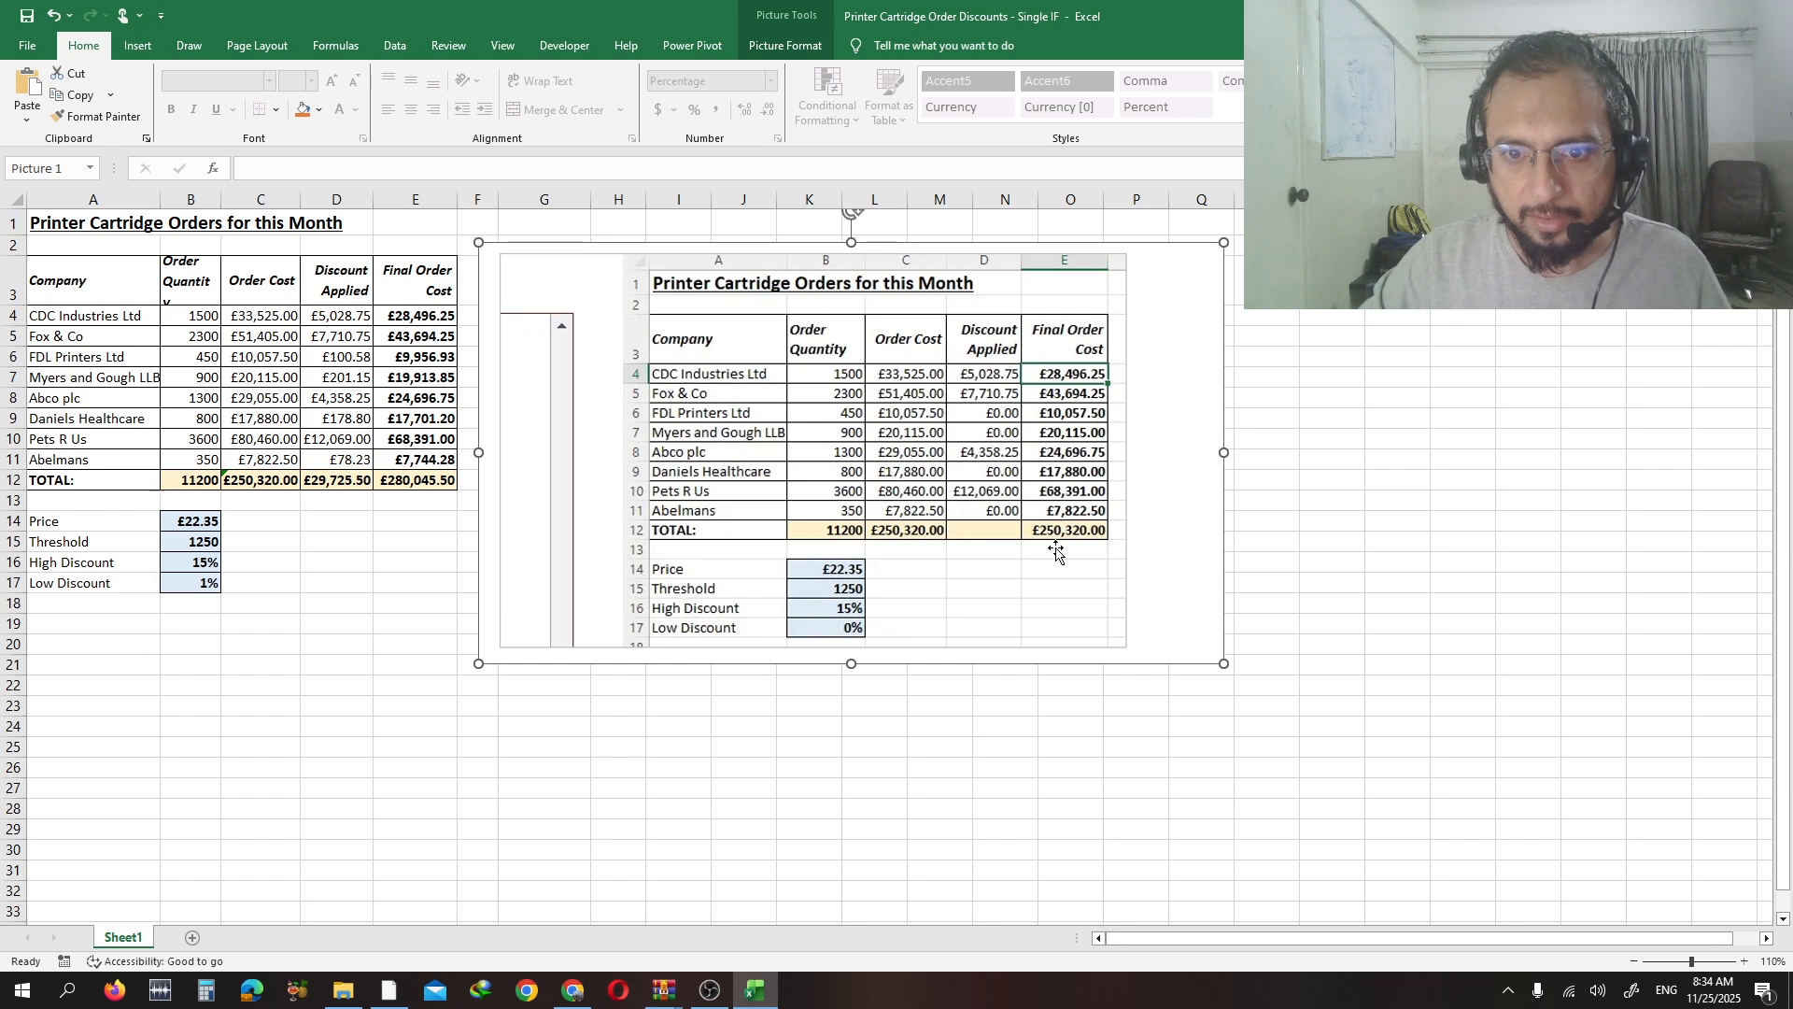
- Clear the discount total from cell D12
left_click(342, 484)
key("Delete")
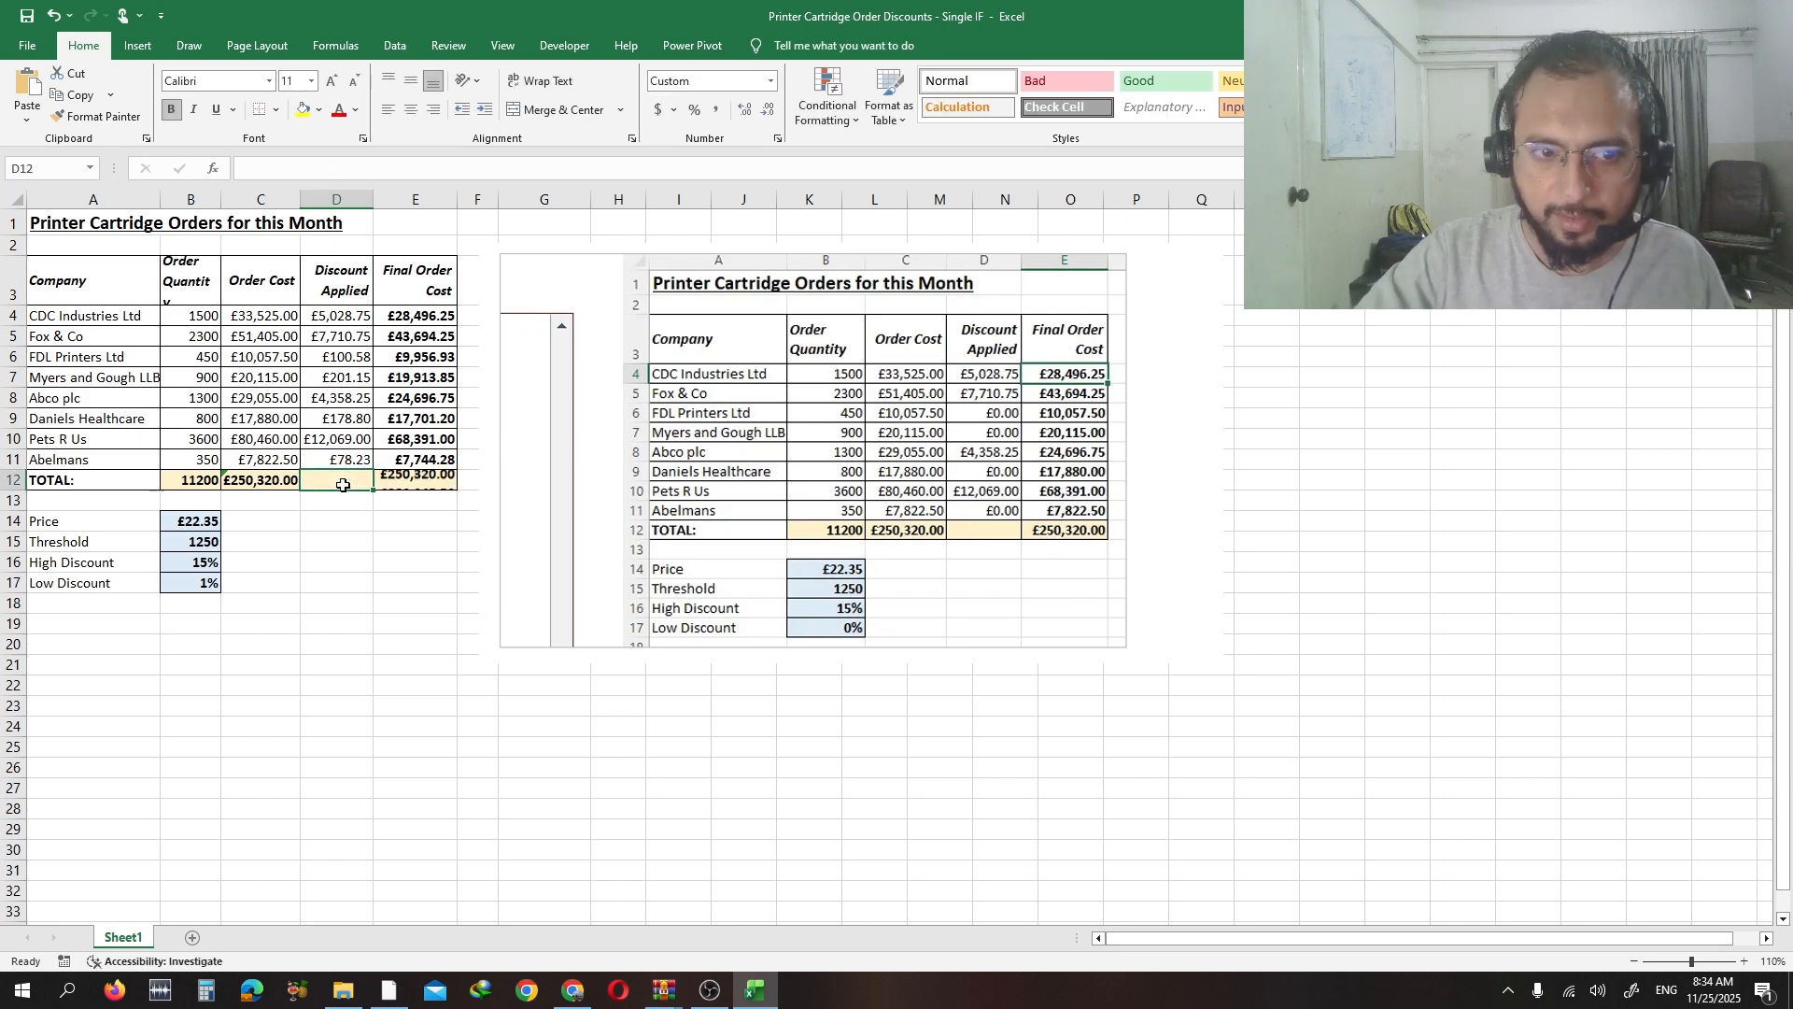